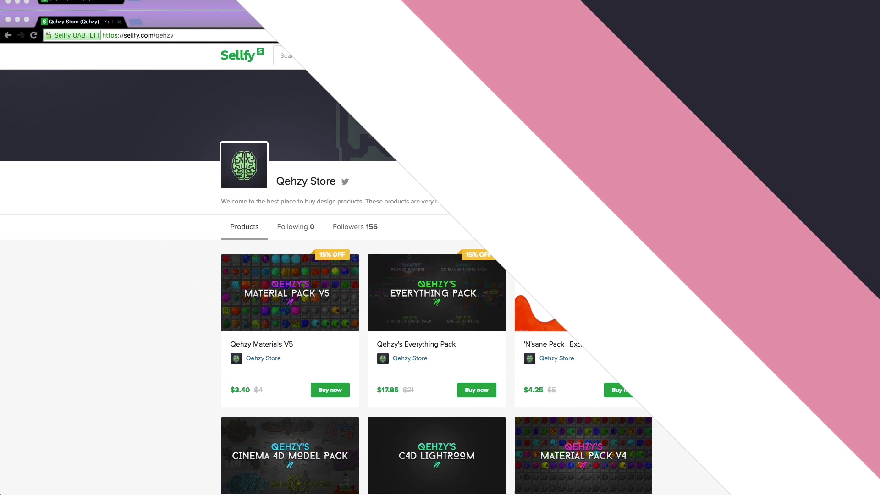
- Look through the design products offered on the Qehzy Store page
scroll(701, 236, down, 3)
scroll(701, 240, down, 5)
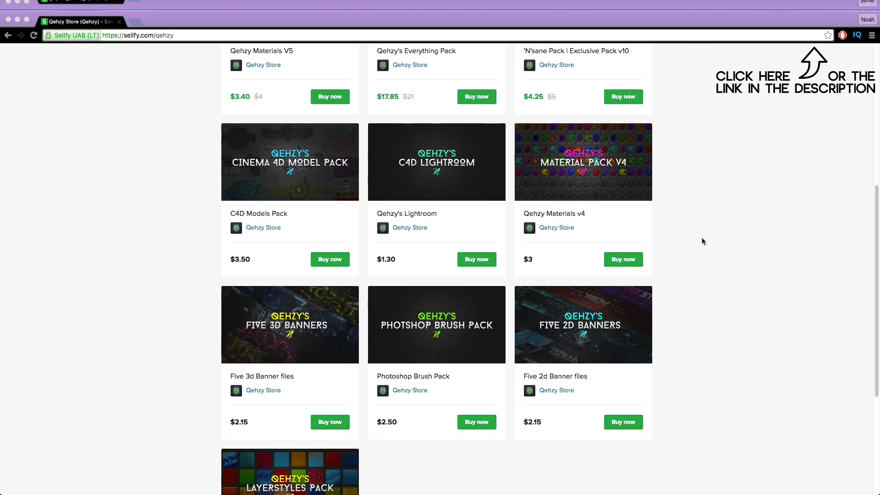
scroll(702, 239, up, 9)
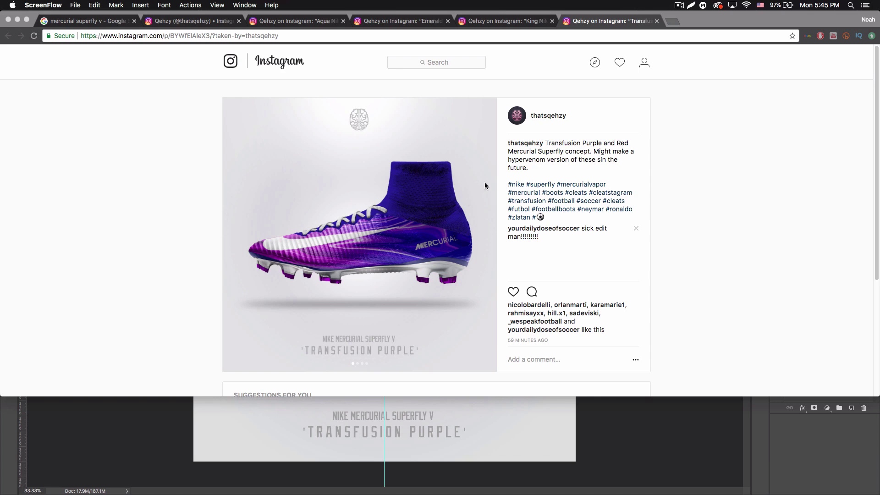
- Review the King, Emerald, Aqua and Transfusion Purple cleat concept posts on Instagram as design references
click(495, 24)
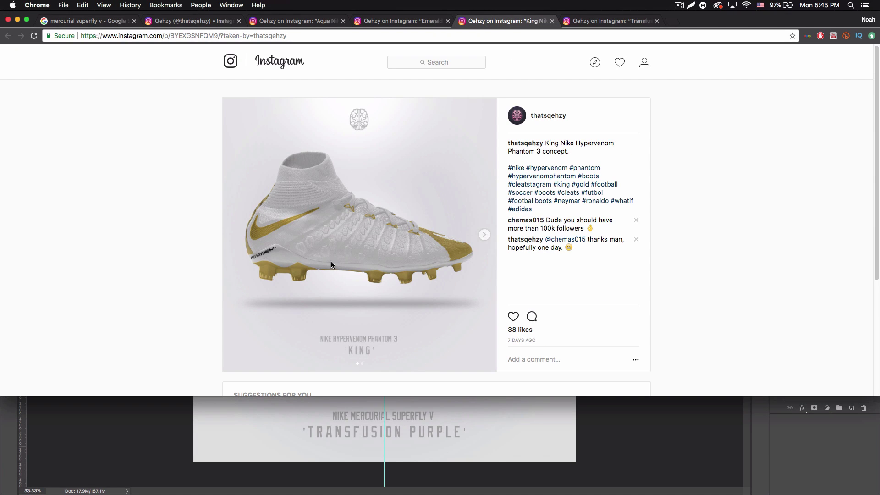
click(401, 21)
click(281, 24)
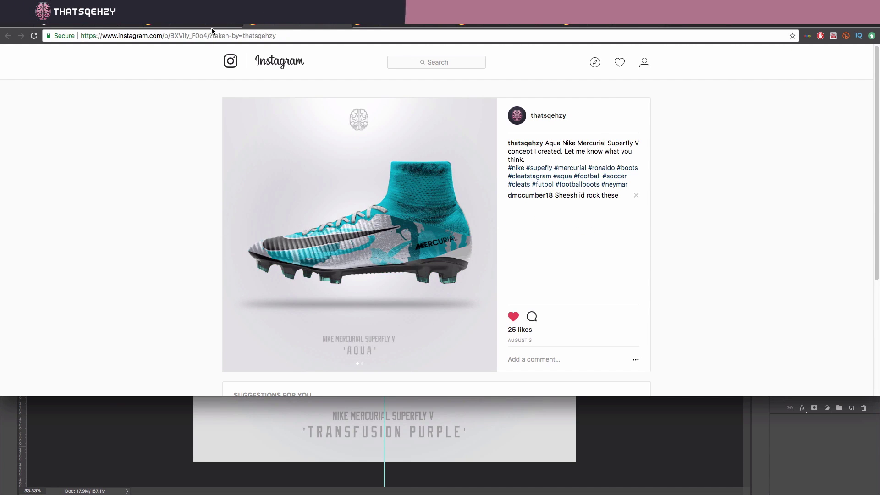
click(187, 23)
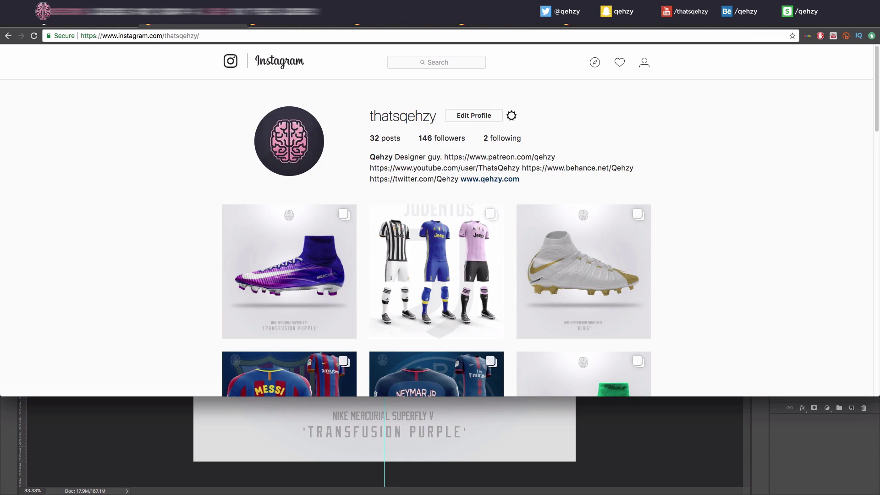
click(300, 23)
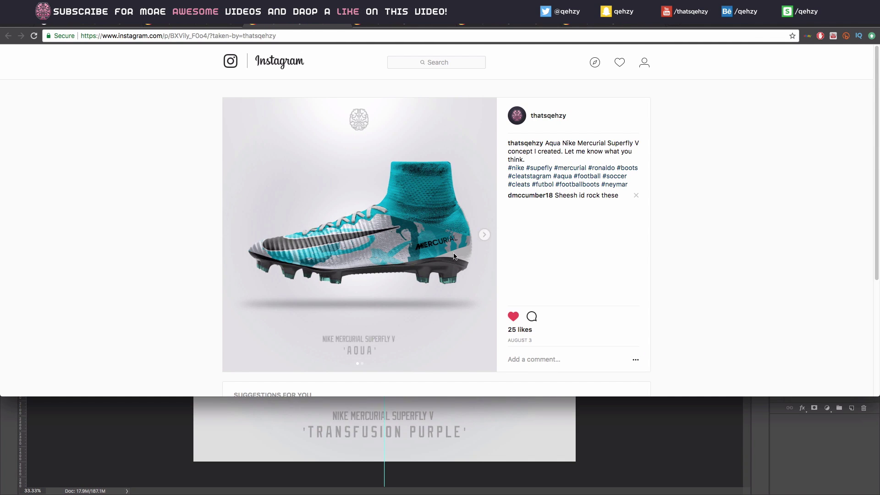
click(393, 23)
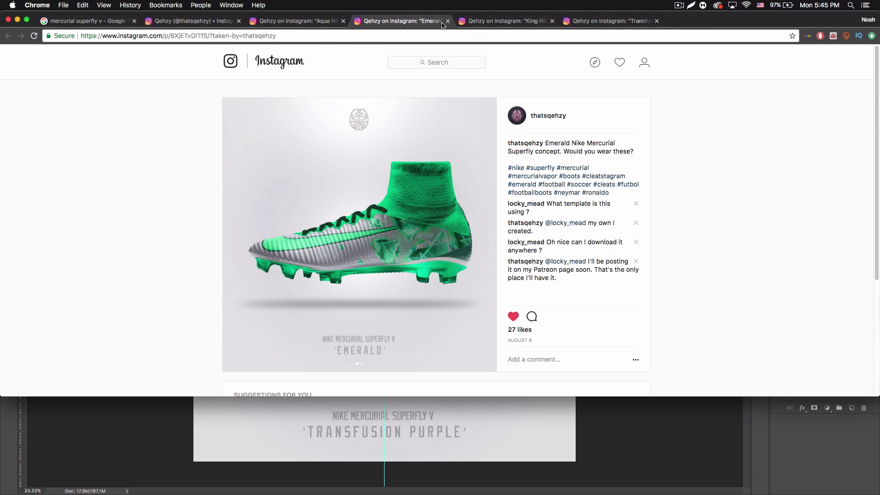
click(478, 27)
click(587, 24)
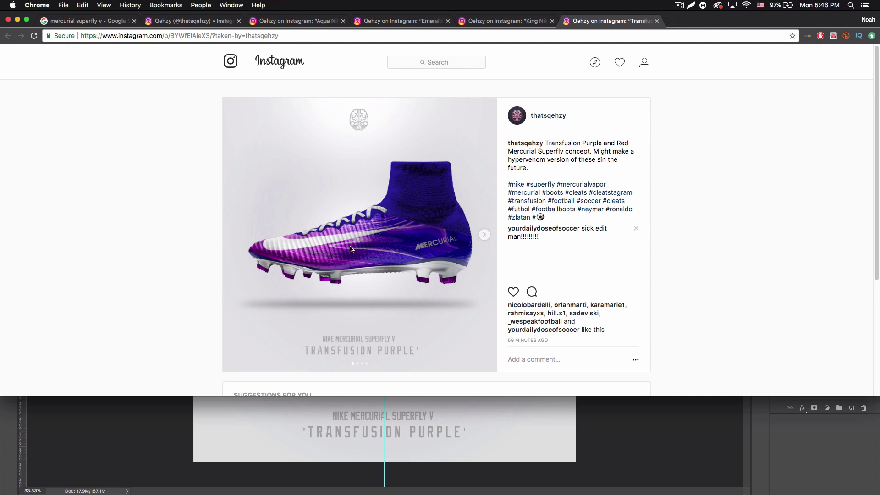
- Look over the thatsqehzy profile's post grid and revisit the Aqua and King cleat posts
click(195, 22)
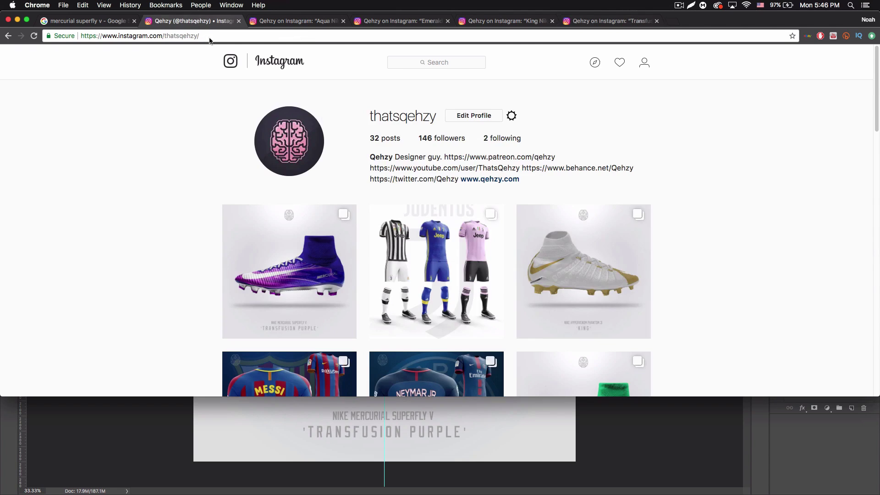
scroll(656, 275, down, 10)
scroll(656, 276, up, 10)
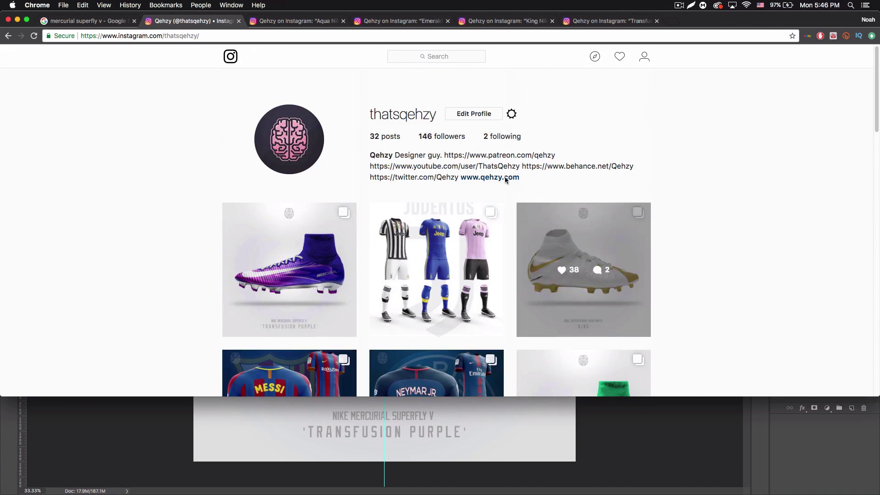
click(296, 21)
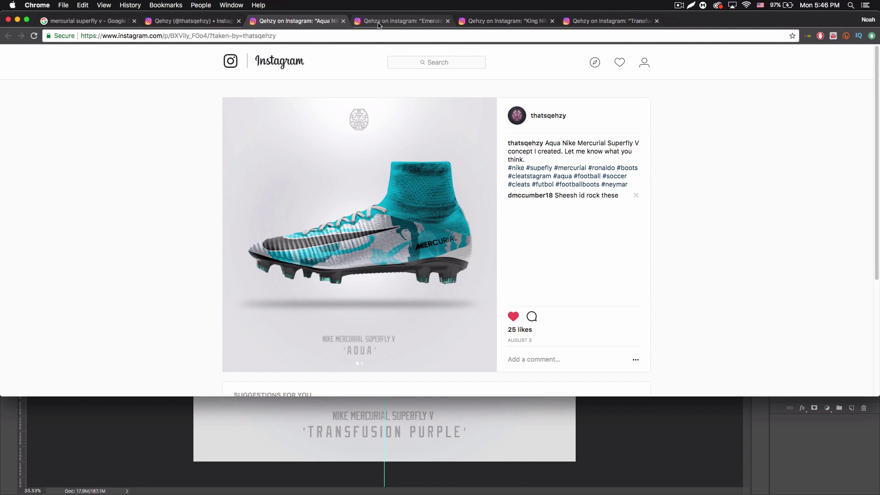
click(523, 21)
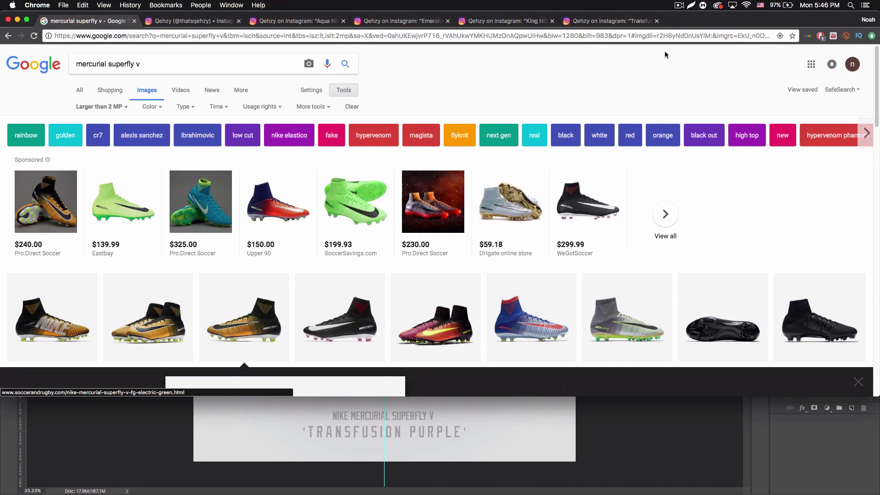
- Search Google Images for "mercurial superfly v" in a new browser tab
click(672, 21)
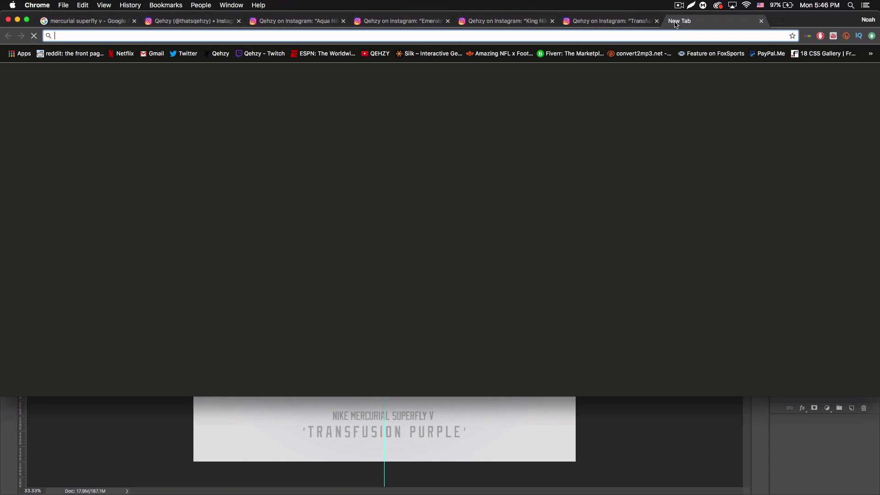
text(mercu)
key(Return)
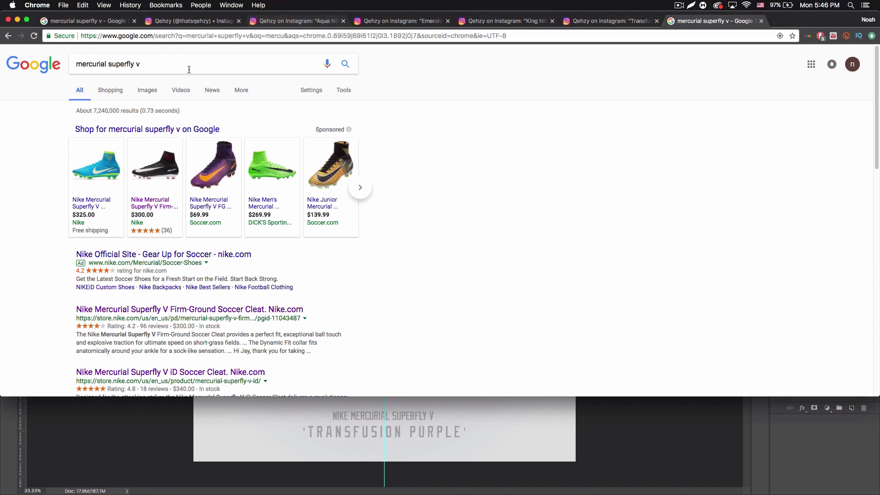
click(148, 91)
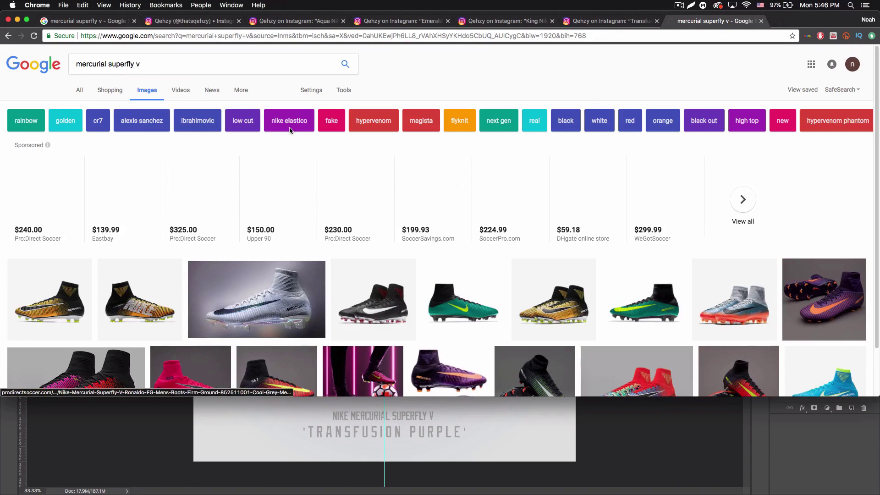
- Filter the image results to sizes larger than 2 MP (1600×1200)
click(344, 90)
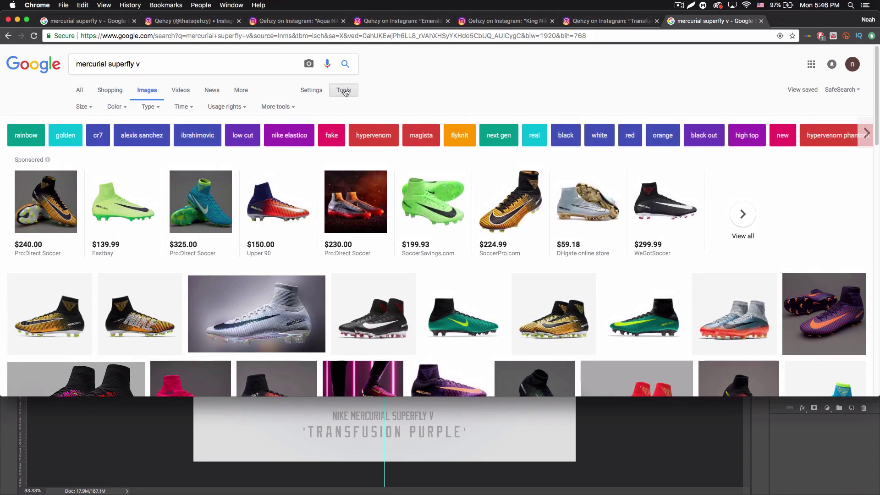
click(82, 107)
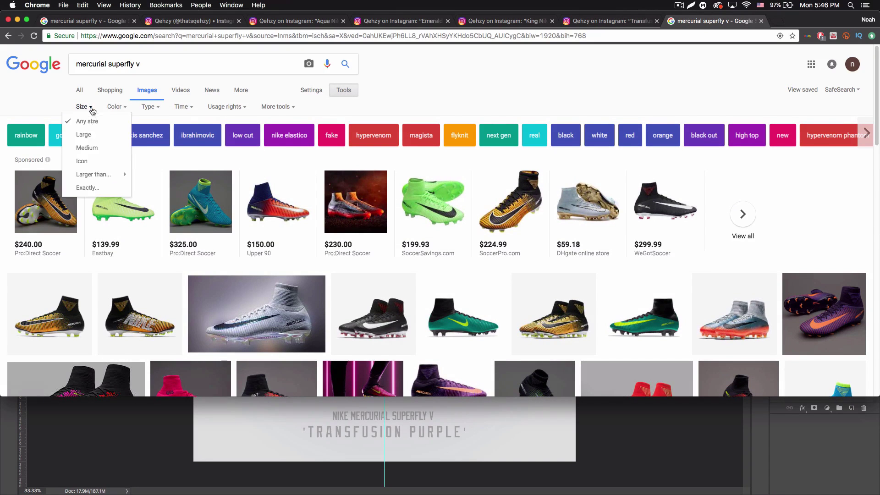
mouse_move(116, 177)
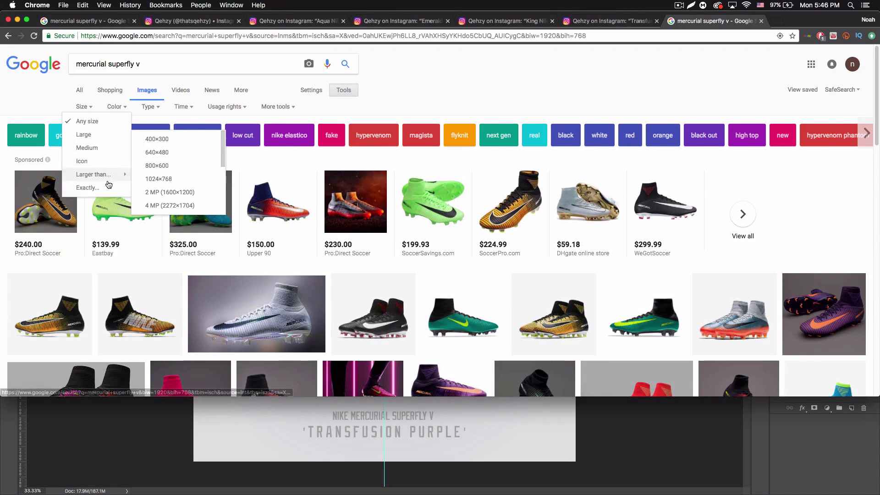
click(187, 192)
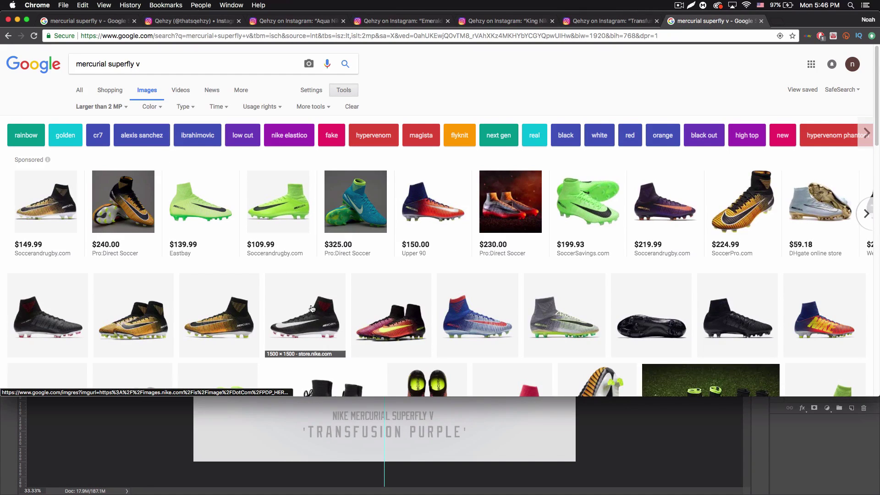
- Browse the filtered results and preview the orange pair, black side-view and black sole cleat images
scroll(311, 309, down, 5)
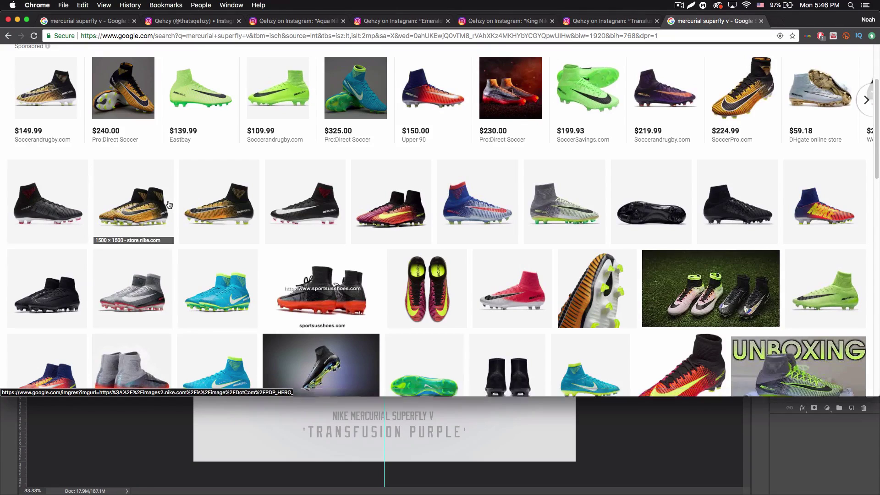
click(133, 220)
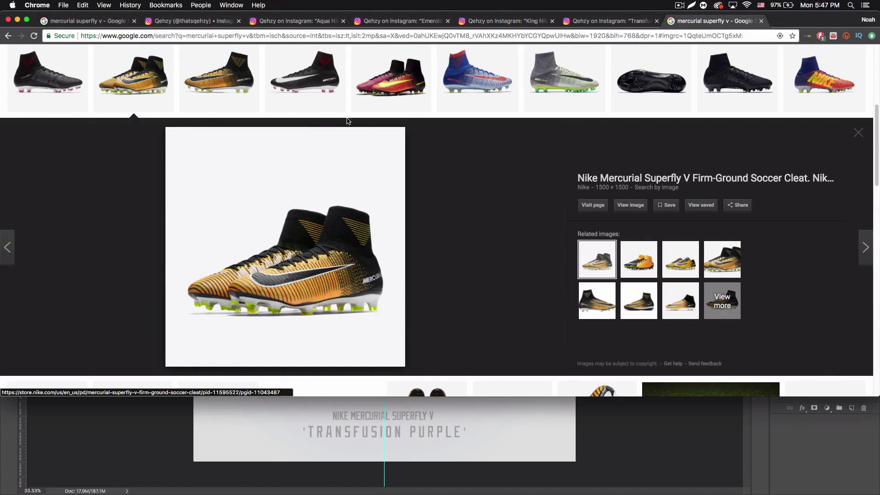
click(727, 76)
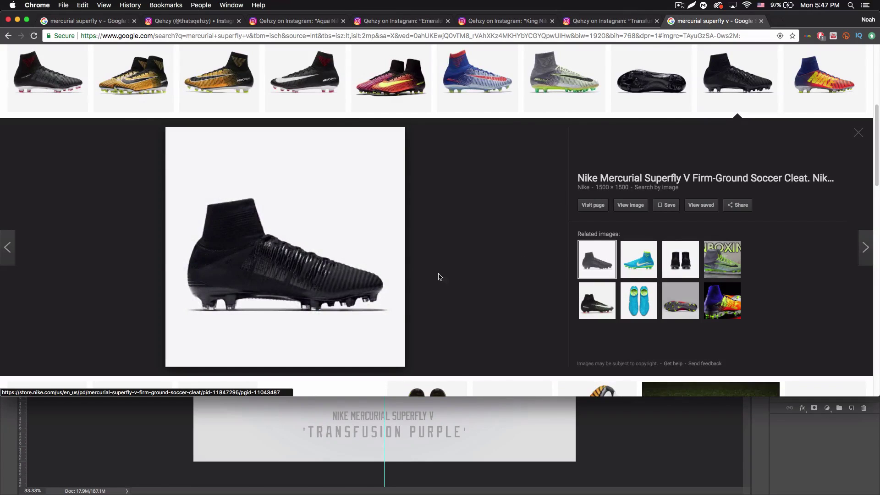
click(651, 80)
scroll(336, 234, down, 3)
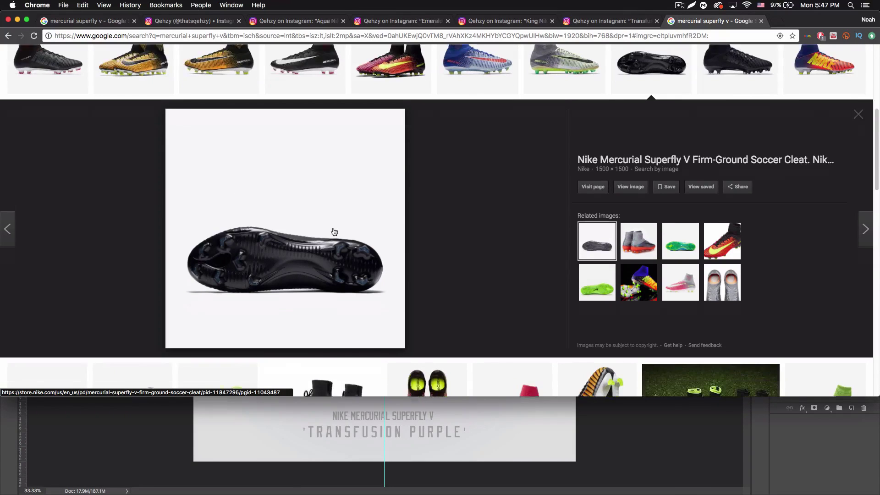
scroll(369, 178, down, 4)
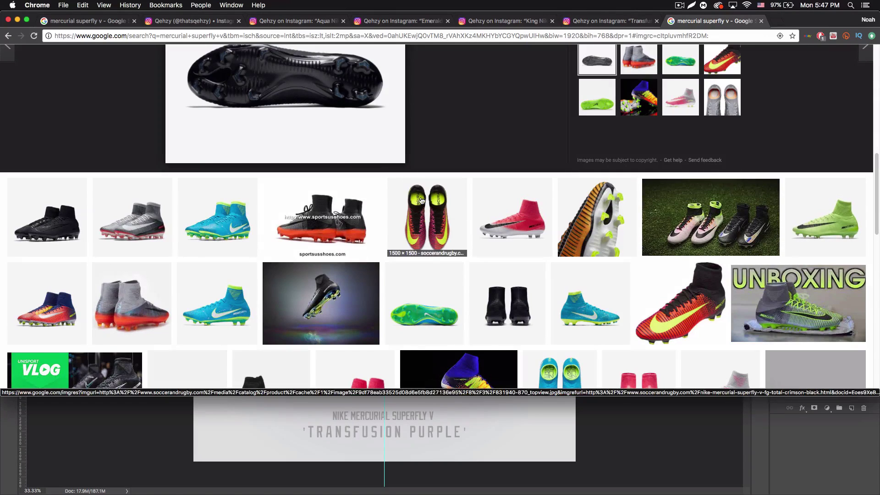
scroll(431, 198, down, 2)
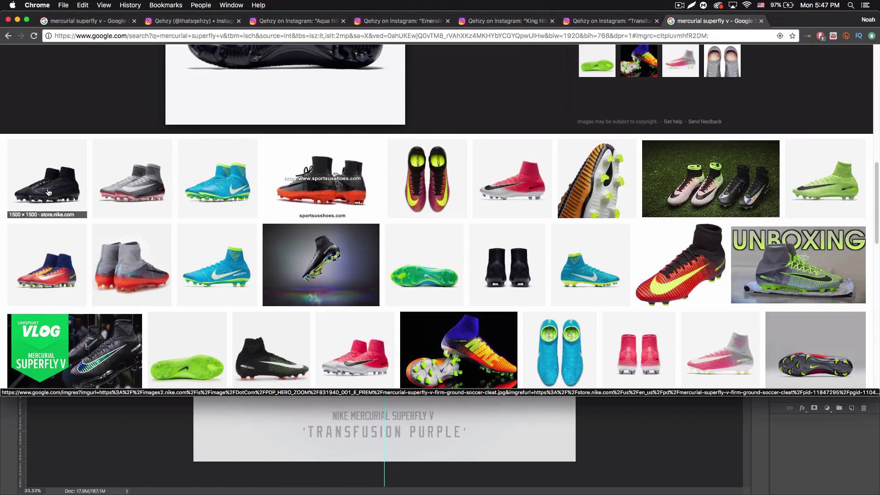
- Preview the electric green Mercurial Superfly V FG side-view image, and switch to Photoshop
click(820, 171)
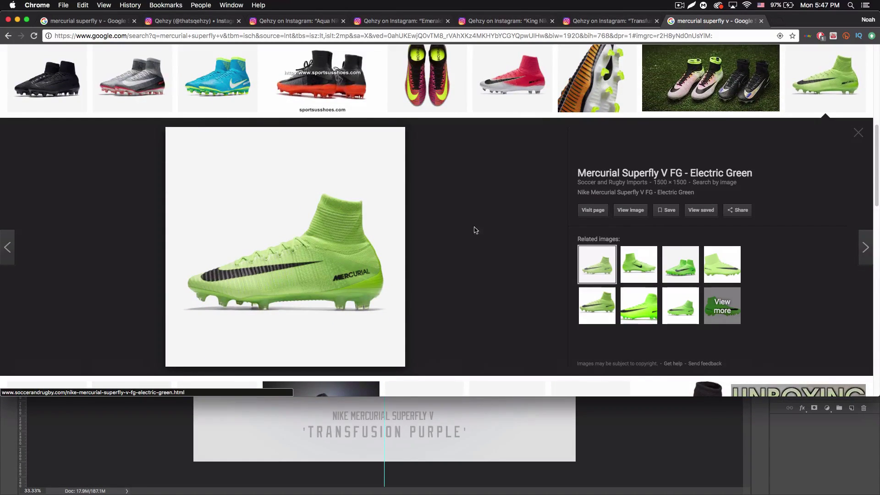
click(544, 421)
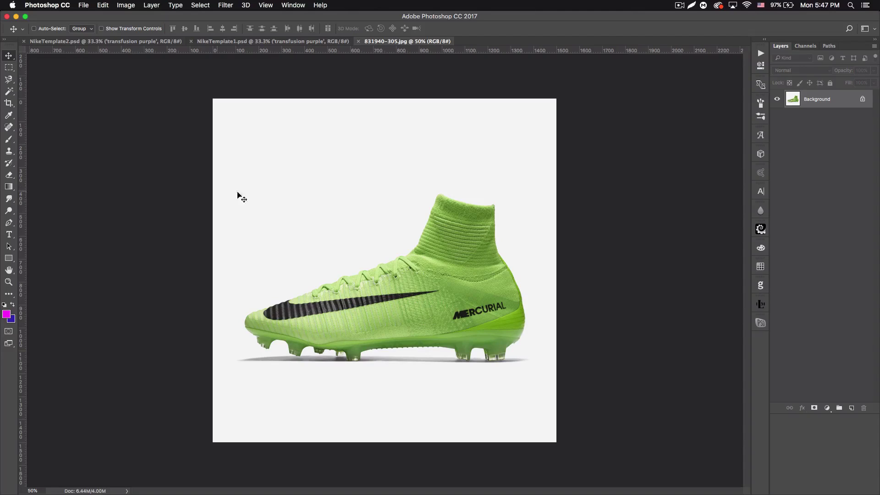
click(9, 68)
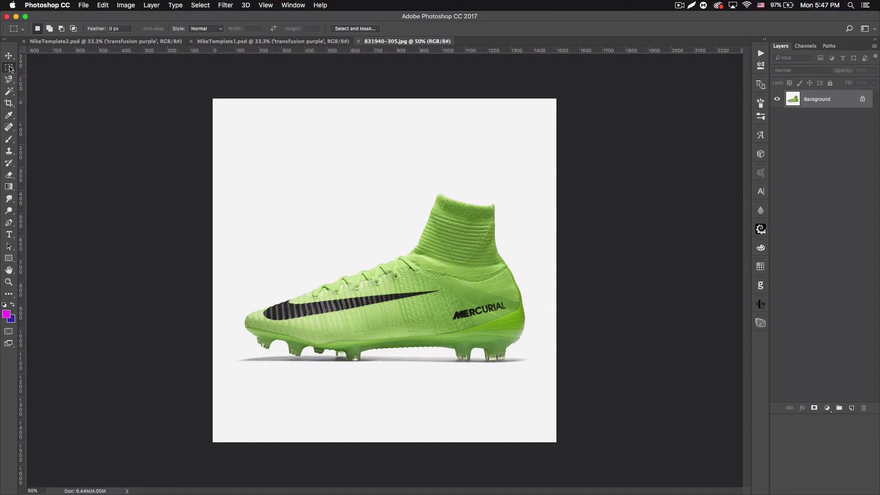
drag(196, 92, 635, 461)
key(super+d)
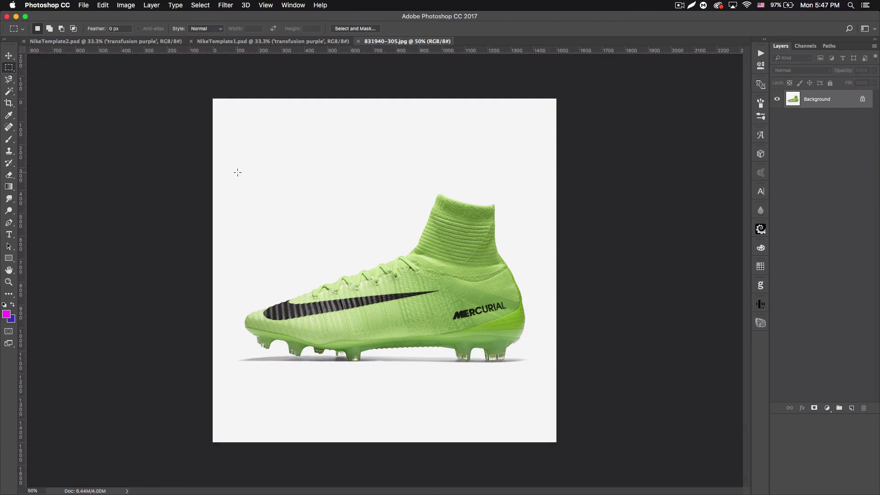
click(9, 56)
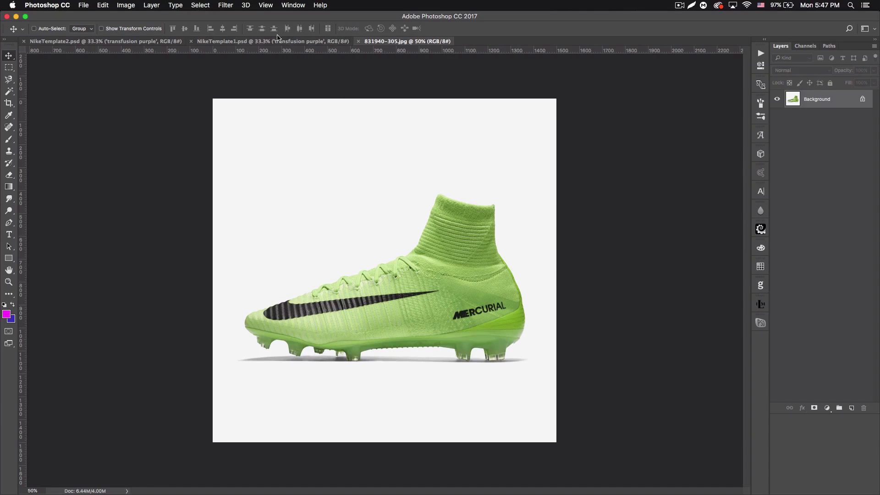
- Examine the finished cleat designs and layer structure in NikeTemplate1.psd and NikeTemplate2.psd
click(264, 43)
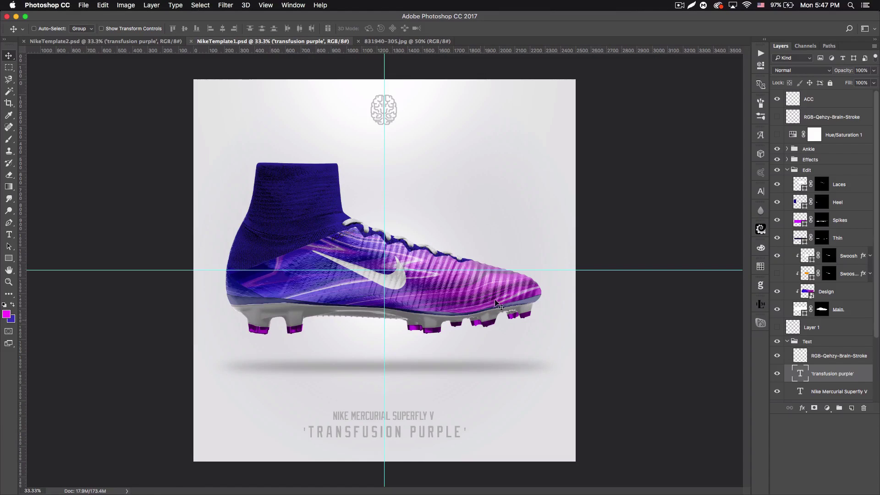
click(137, 41)
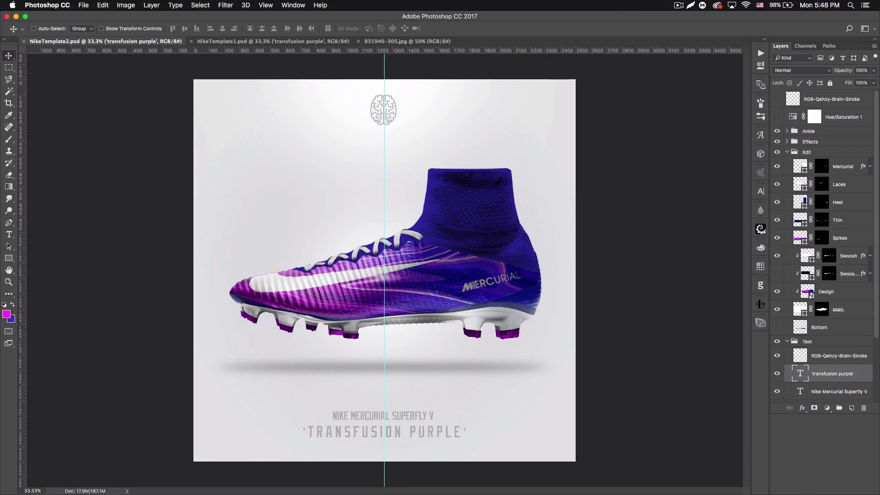
- Switch to Chrome, look over the Qehzy Patreon page and close its window
key(super+Tab)
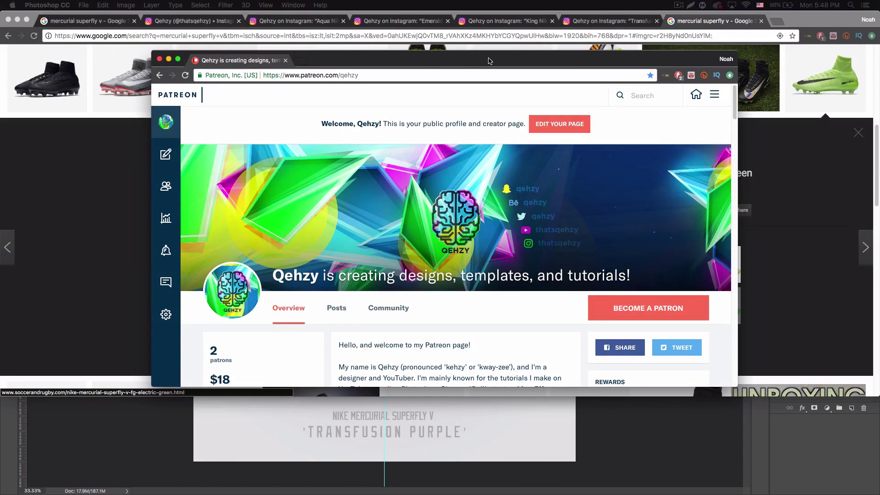
scroll(377, 262, down, 3)
scroll(377, 262, up, 3)
click(159, 58)
- Return to Photoshop and bring up the green cleat document 831940-305.jpg
key(super+Tab)
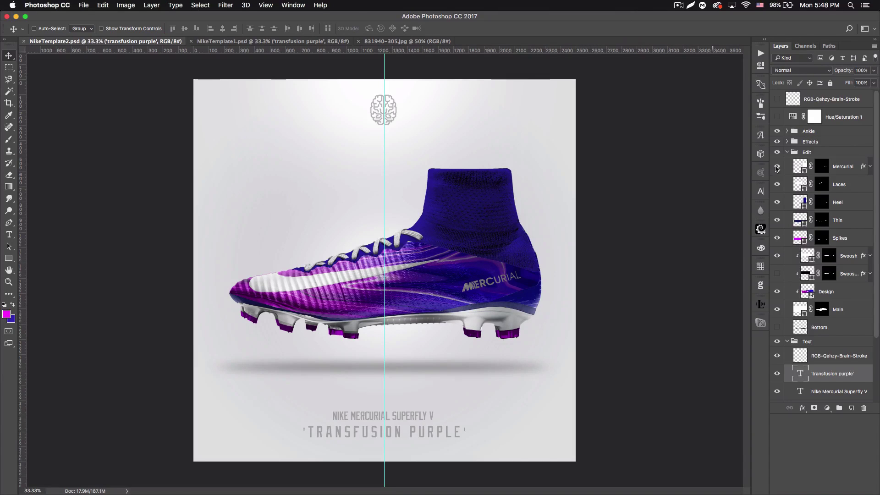
click(401, 42)
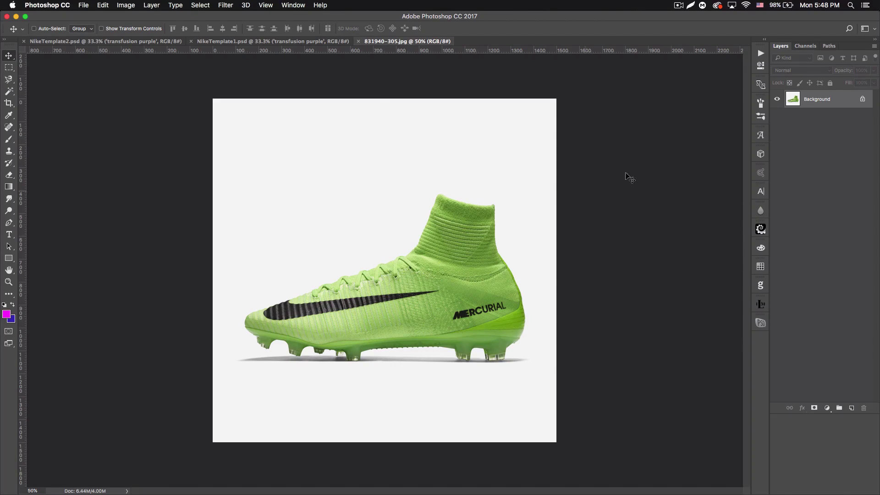
- Convert the locked Background into a regular layer named Layer 0 and duplicate it
double_click(844, 102)
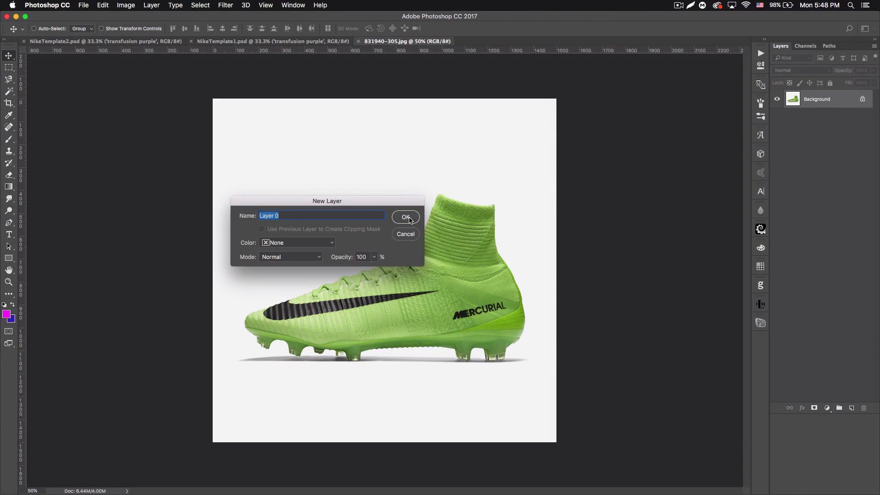
click(406, 218)
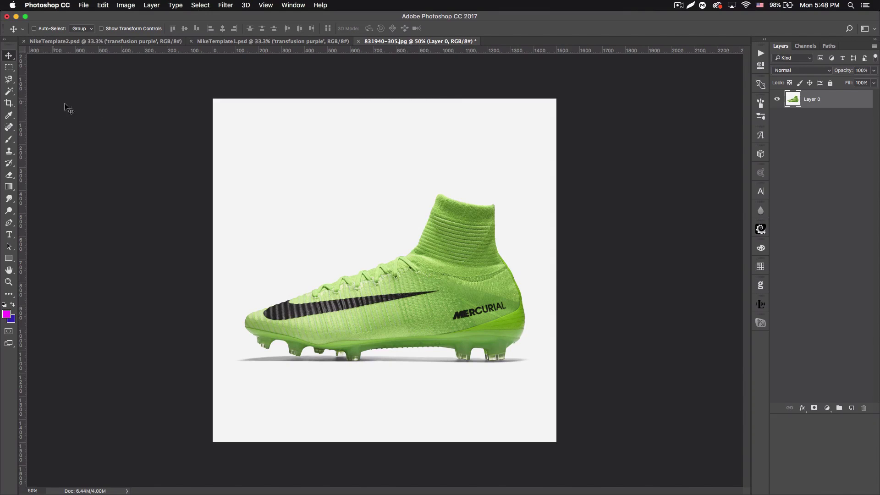
key(super)
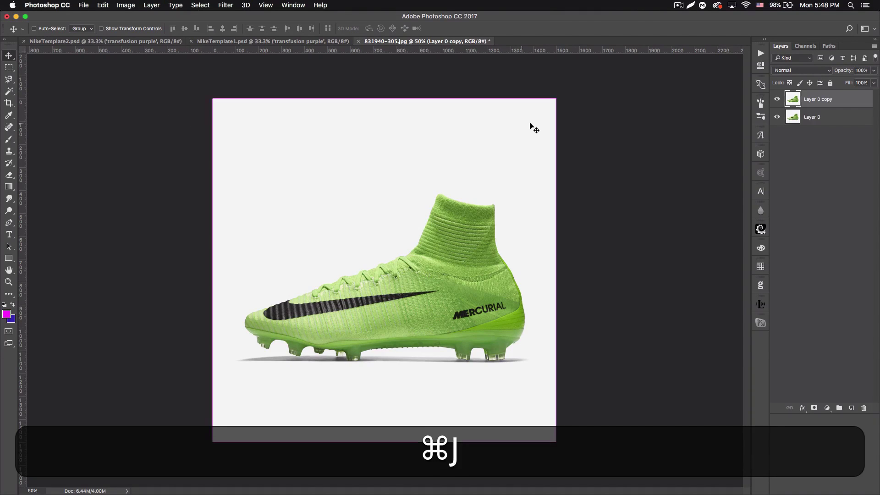
- Delete the light grey backdrop around the cleat from the duplicate layer using the Magic Wand, and hide Layer 0
key(w)
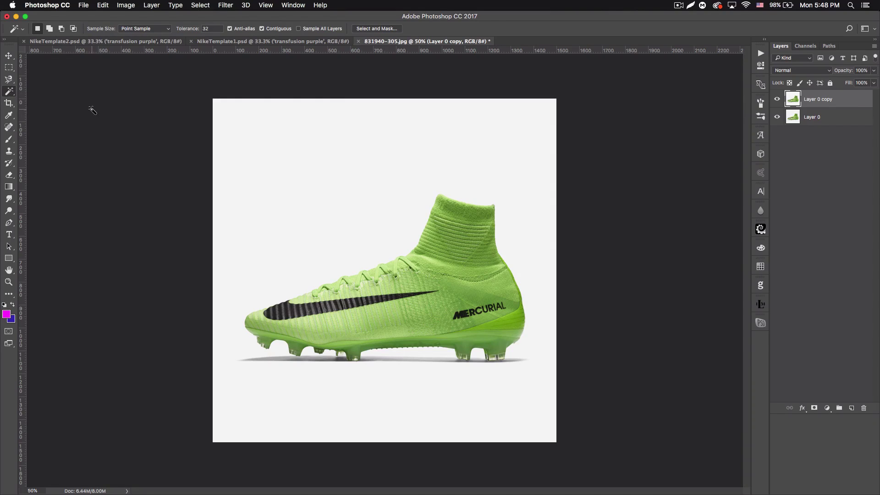
click(317, 170)
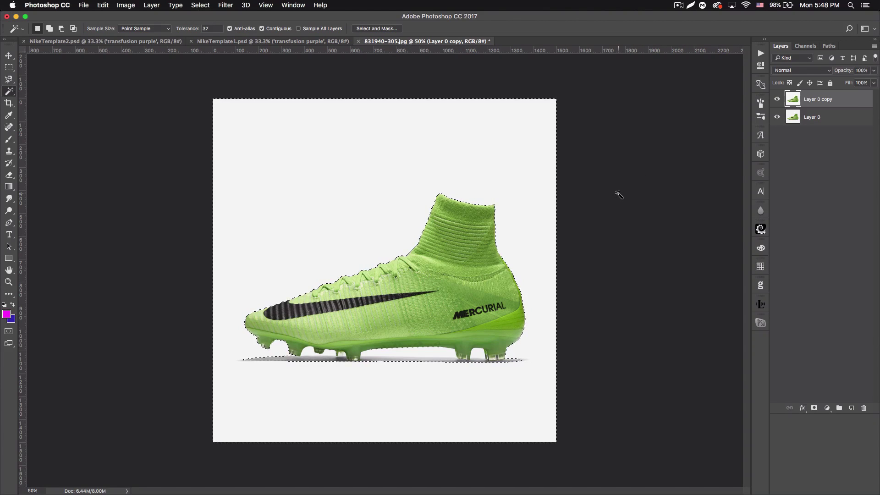
key(BackSpace)
click(776, 116)
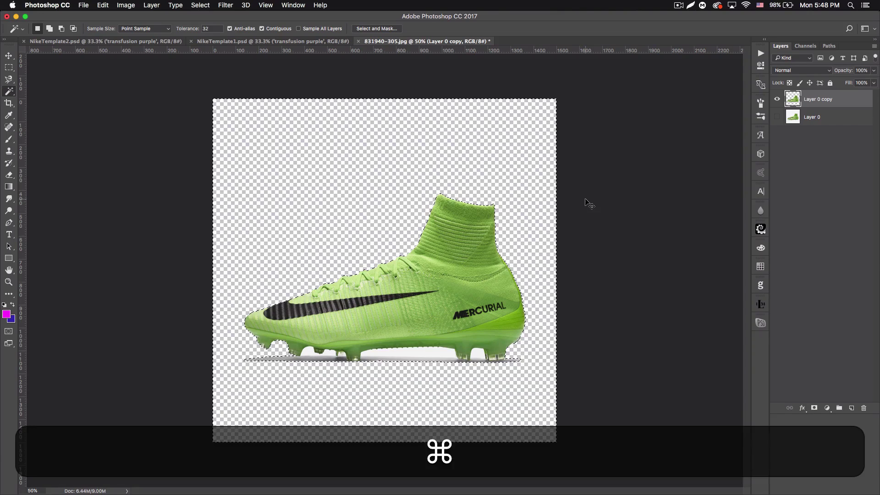
key(super+d)
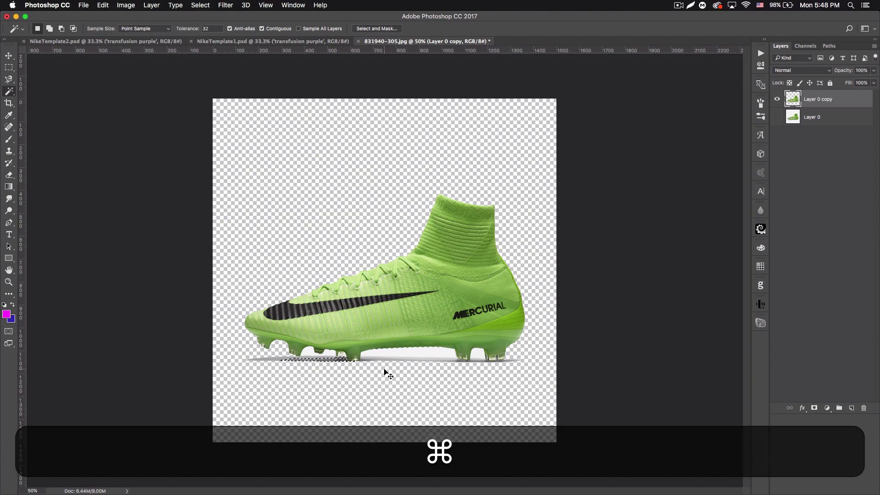
- Select the white gaps between the studs and the grey ground shadow with the Magic Wand, combining them into one selection
key(super+equal)
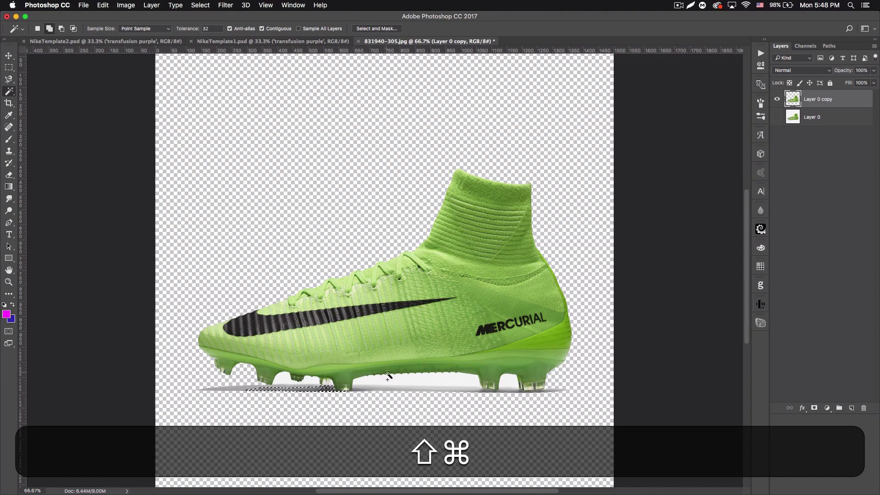
shift+click(417, 380)
shift+click(503, 386)
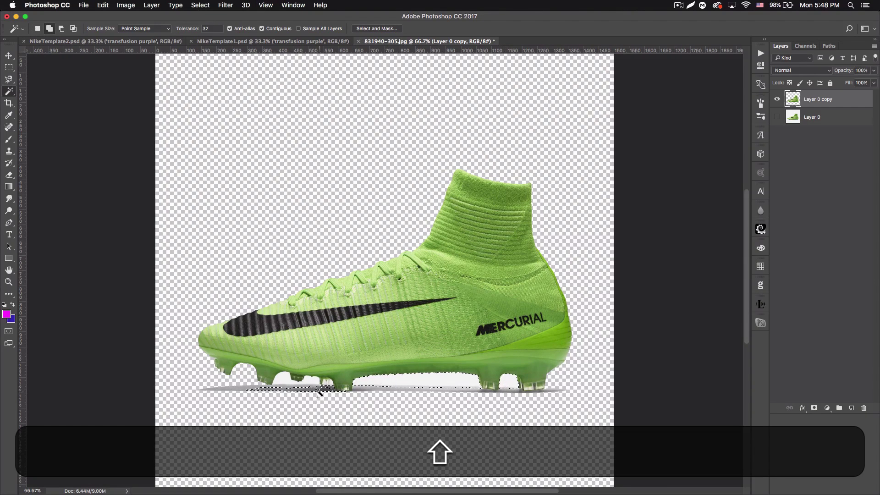
shift+click(292, 381)
shift+click(243, 388)
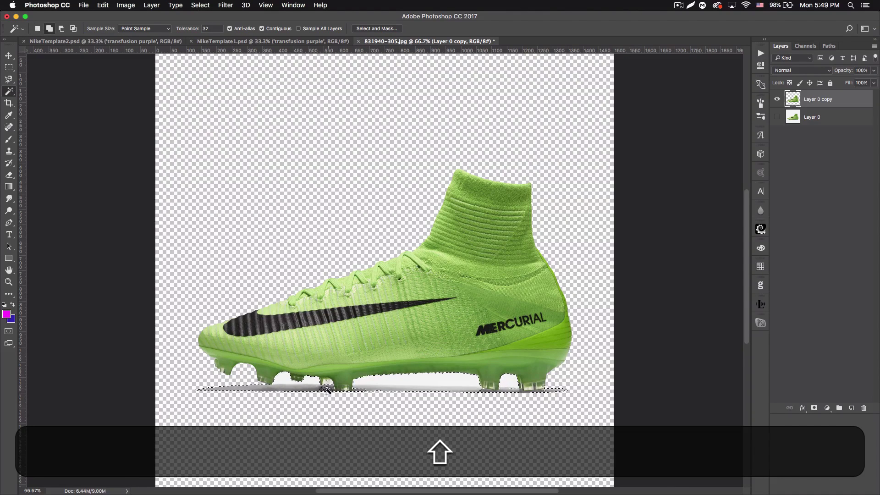
shift+click(358, 391)
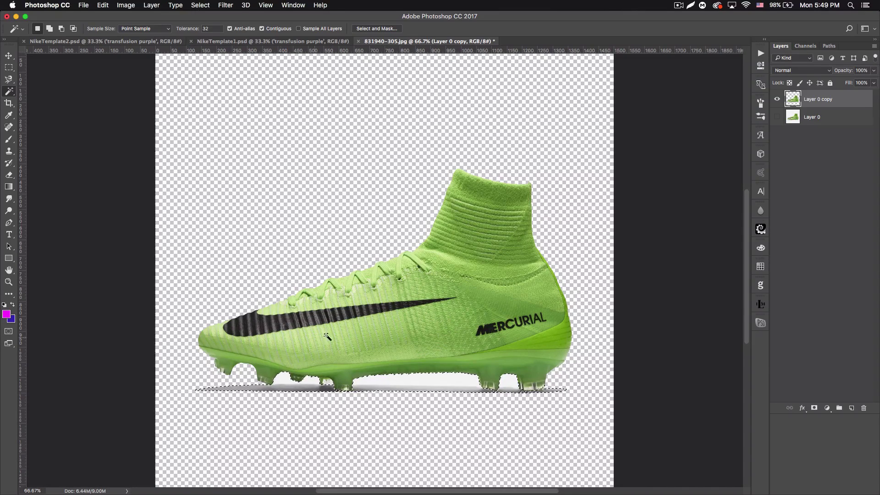
- Refine the selection around the heel studs, subtracting the stray areas inside the rearmost stud with the Lasso tool
key(super)
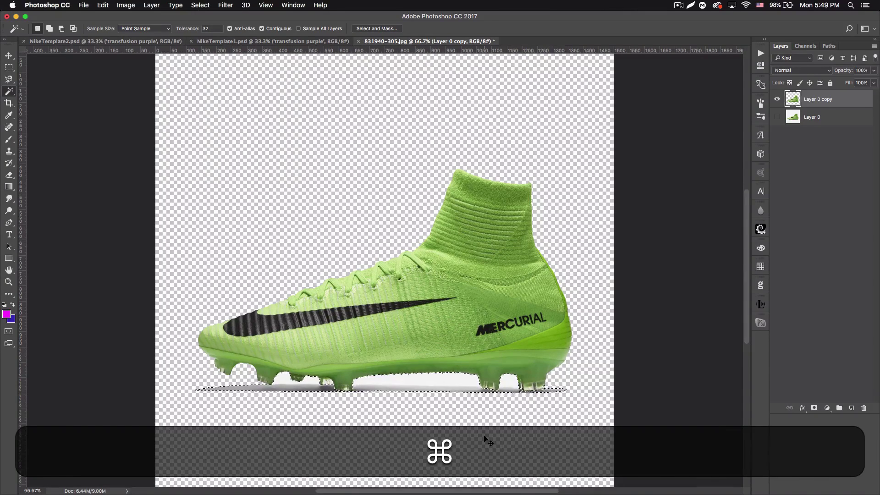
key(super+equal)
key(super+equal)
drag(427, 340, 535, 180)
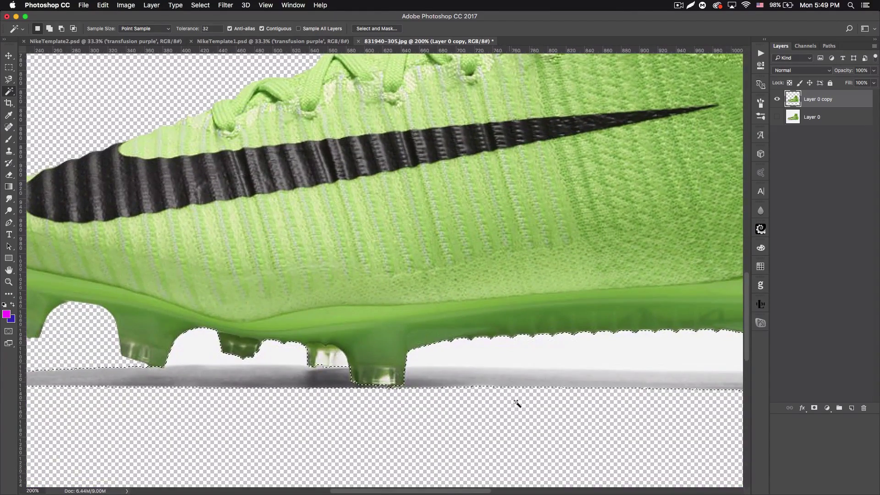
drag(517, 403, 259, 388)
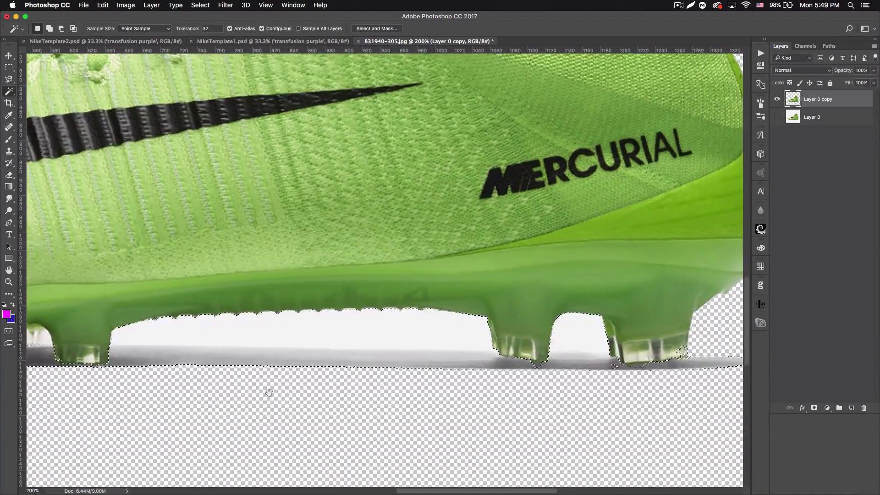
shift+click(636, 366)
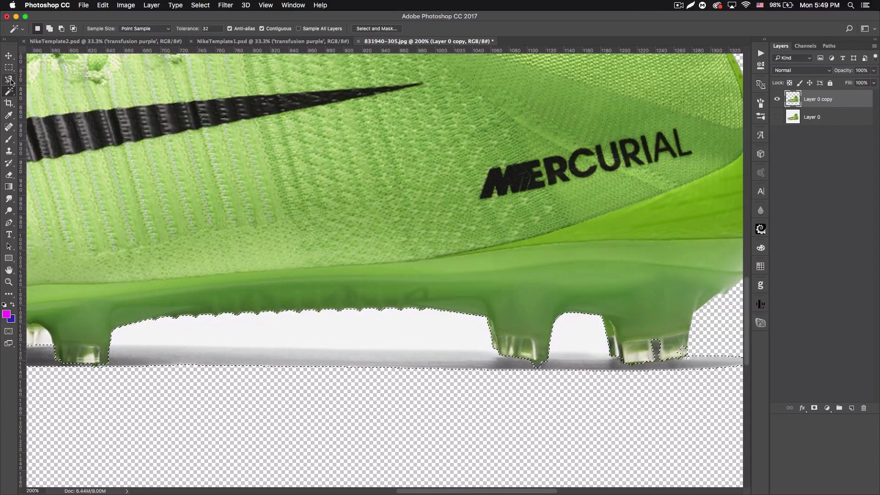
drag(11, 81, 32, 79)
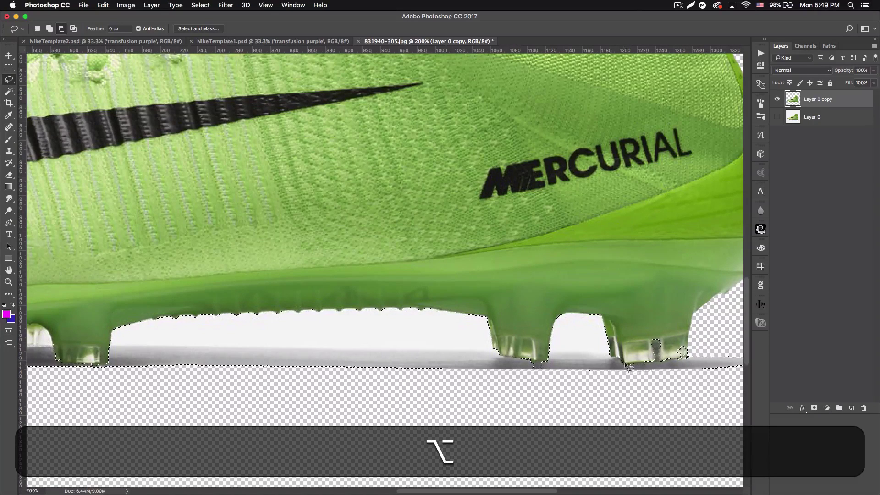
mouse_move(689, 356)
mouse_down()
mouse_move(646, 333)
mouse_move(628, 351)
mouse_move(542, 370)
mouse_up()
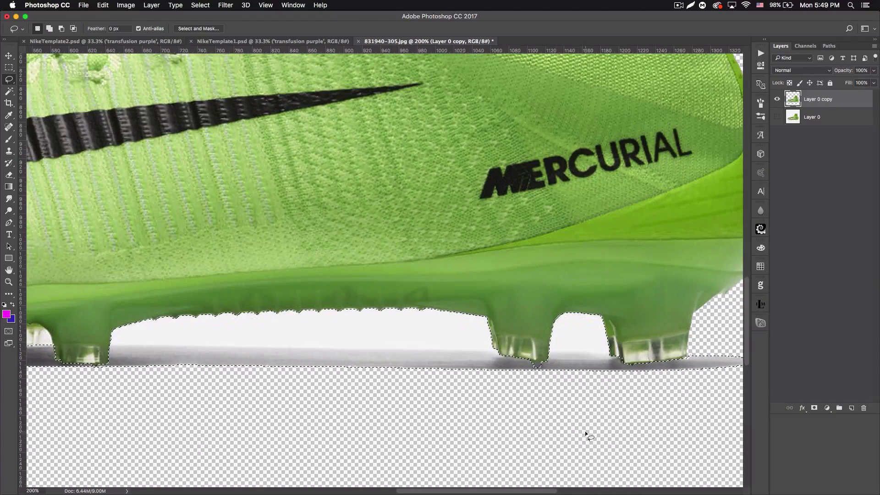
- Delete the selected gaps and ground shadow, and erase the leftover shadow fragment beneath the front heel stud with a Lasso selection
key(super+BackSpace)
key(super+d)
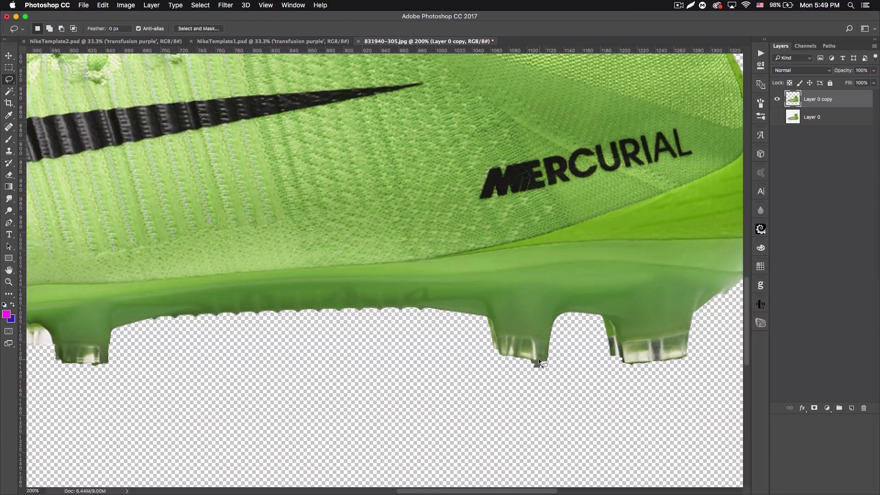
key(shift)
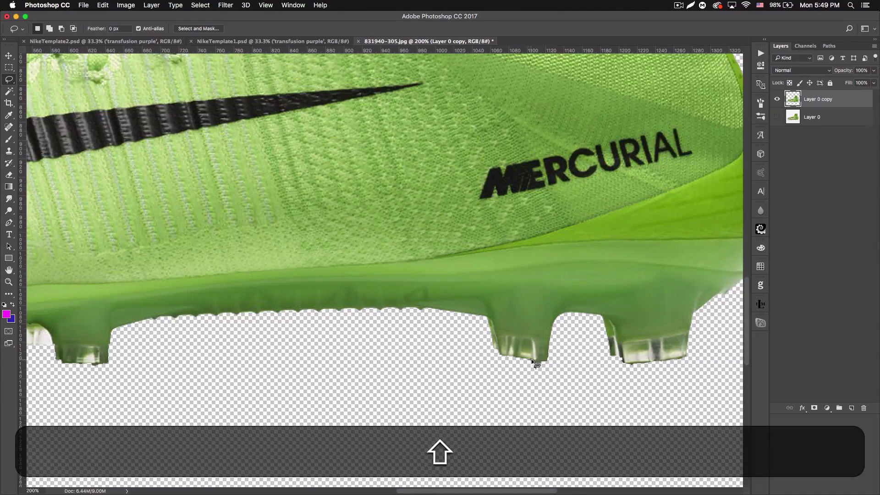
drag(528, 372, 530, 375)
key(shift+super+BackSpace)
key(super+d)
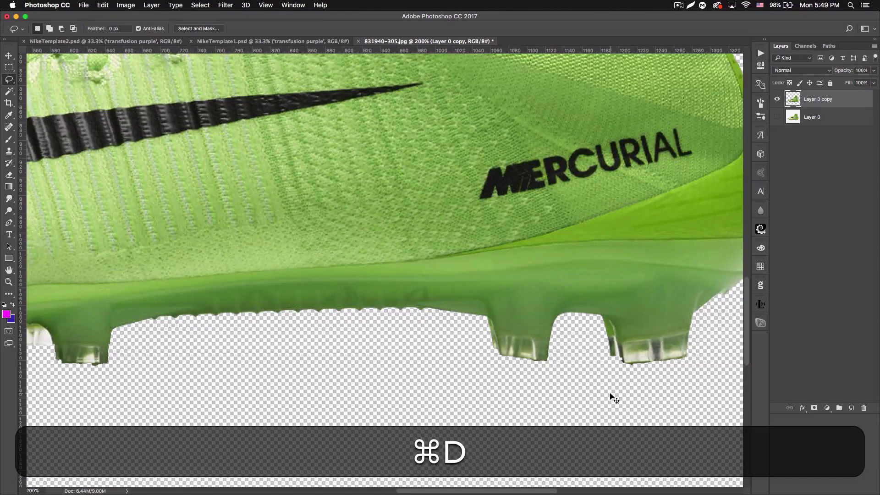
key(super+minus)
key(super+minus)
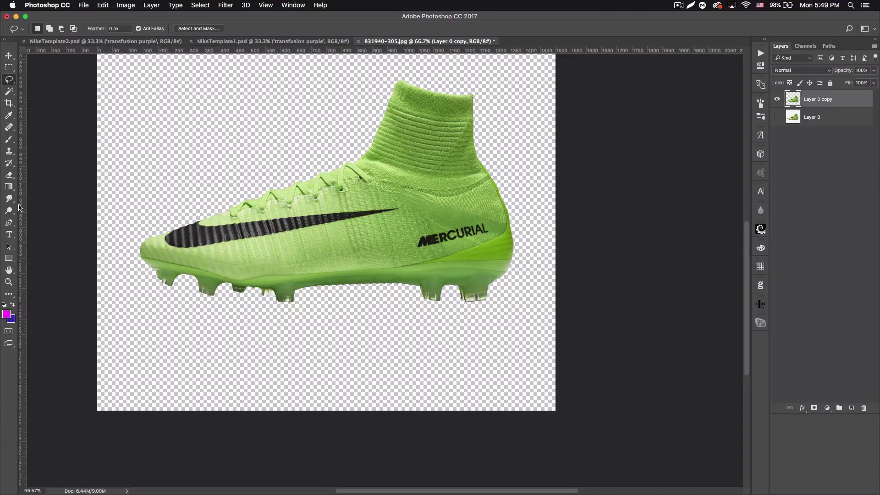
- Toggle the cut-out cleat layer's visibility to check it, and rename the layer as og
click(9, 224)
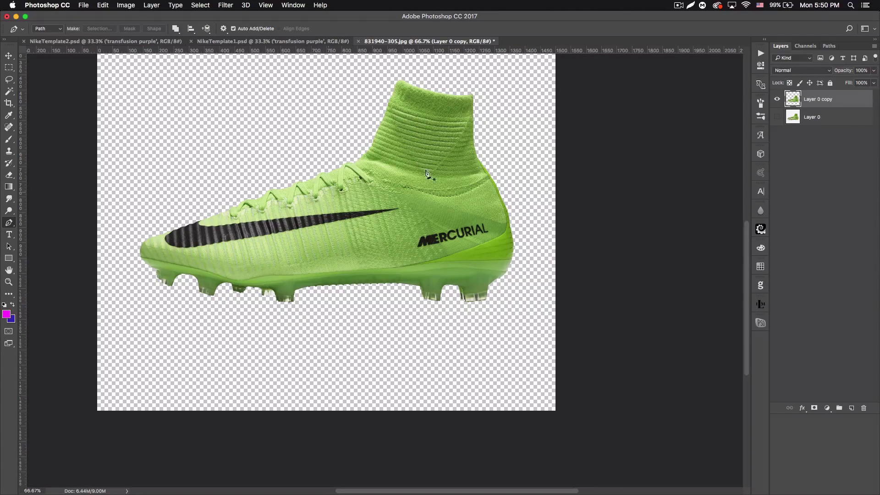
click(778, 99)
click(777, 99)
click(777, 99)
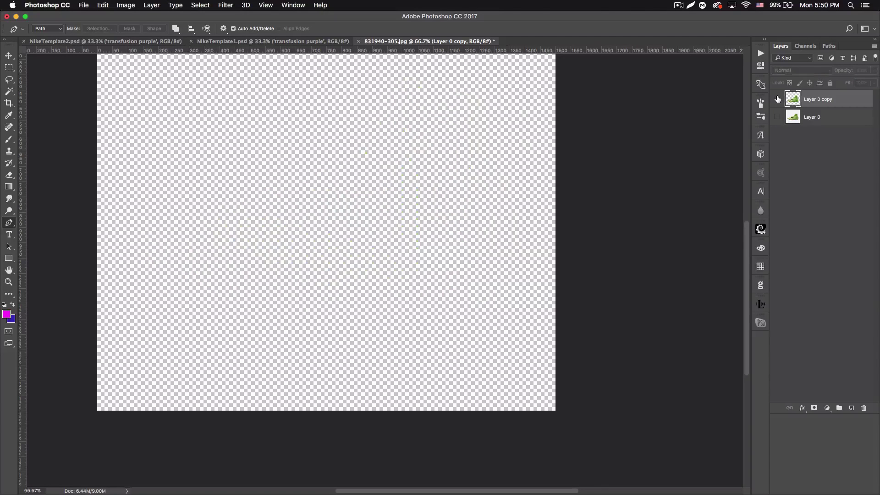
click(778, 99)
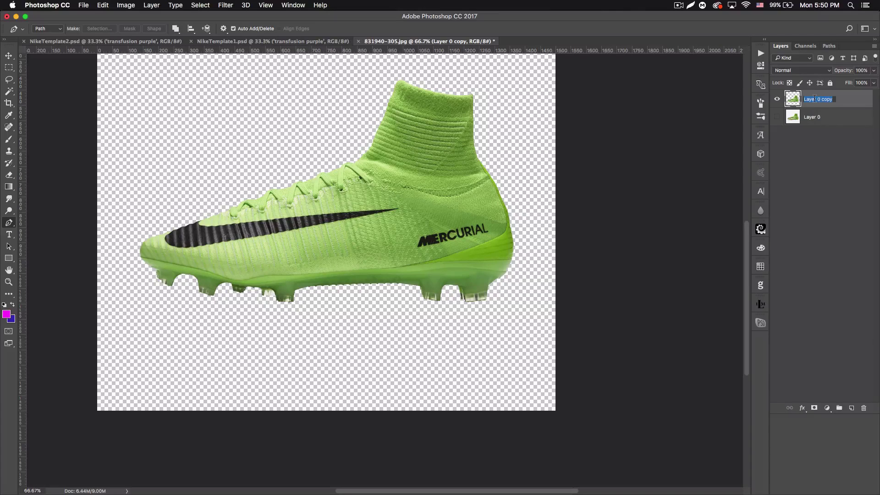
text(og)
key(Return)
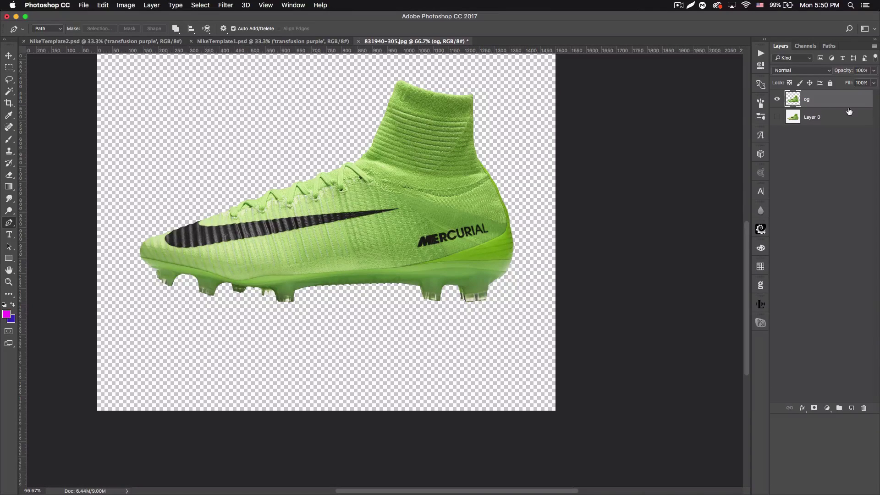
- Duplicate the og layer and hide the original
key(super+j)
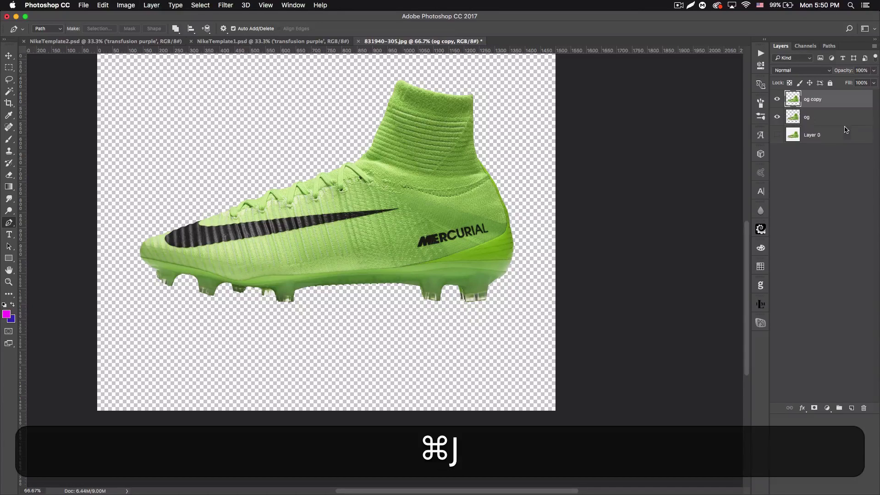
click(777, 117)
key(super)
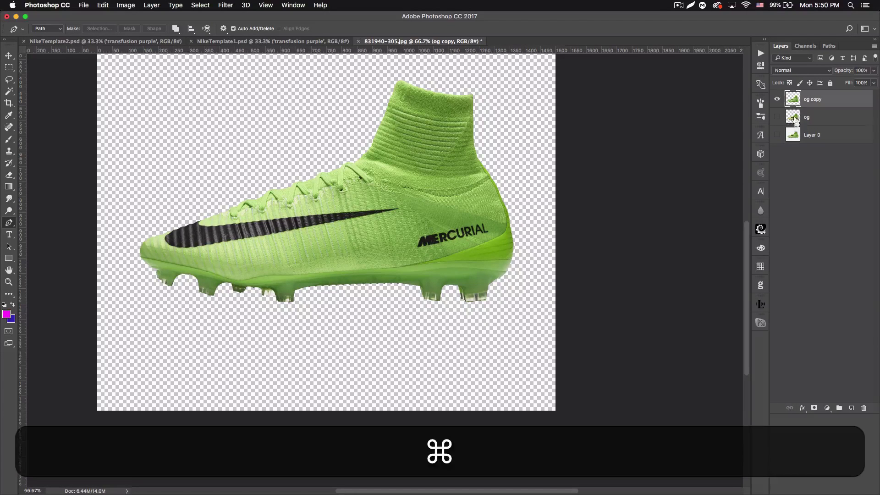
- Turn the og copy greyscale by setting its Hue/Saturation saturation to -100
key(super+u)
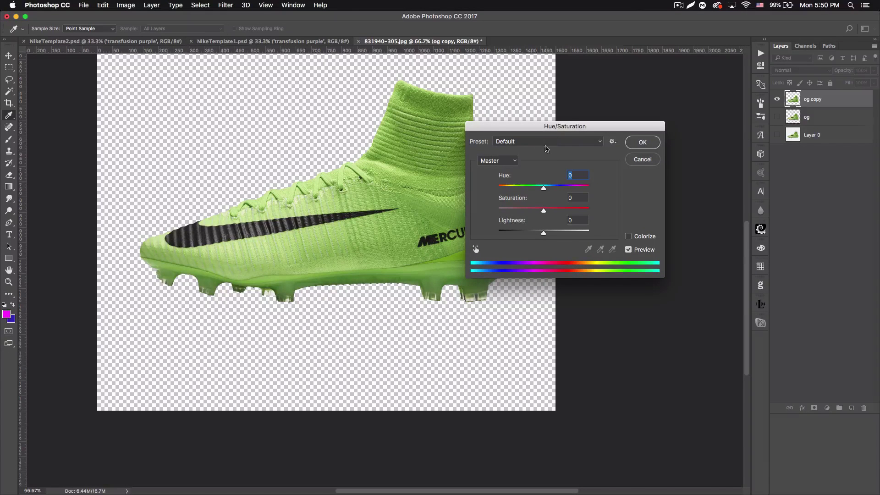
drag(524, 210, 483, 212)
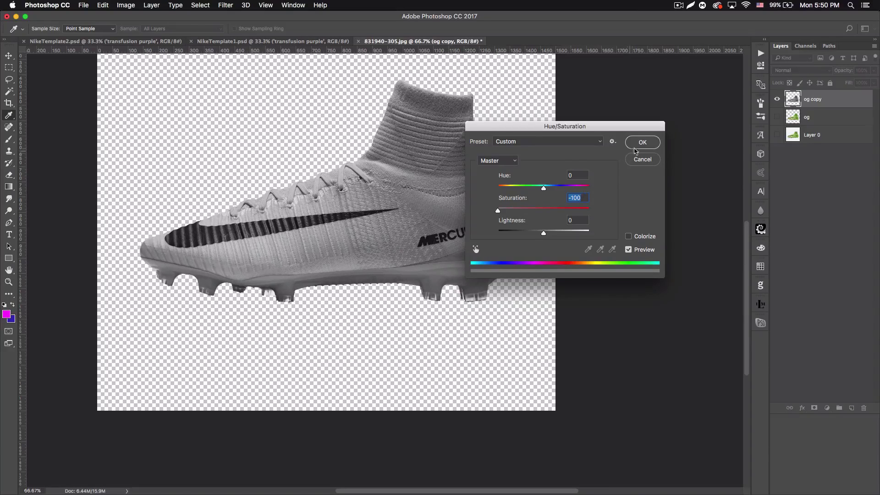
click(641, 142)
key(p)
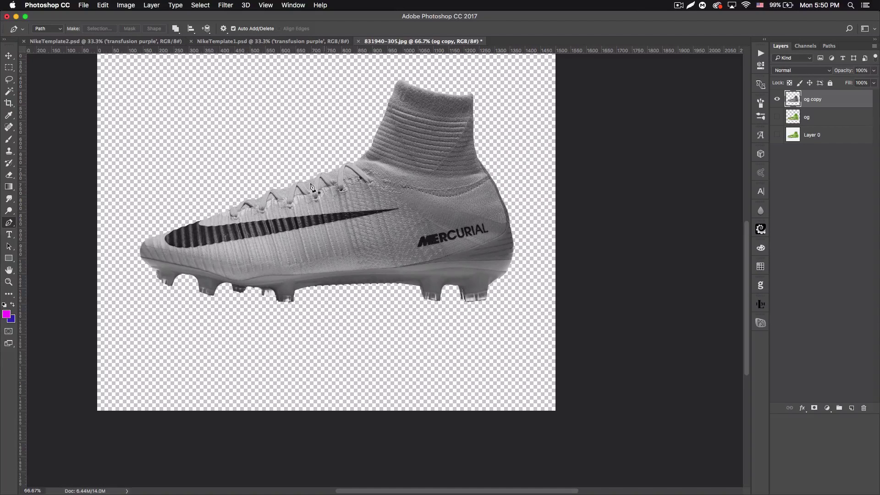
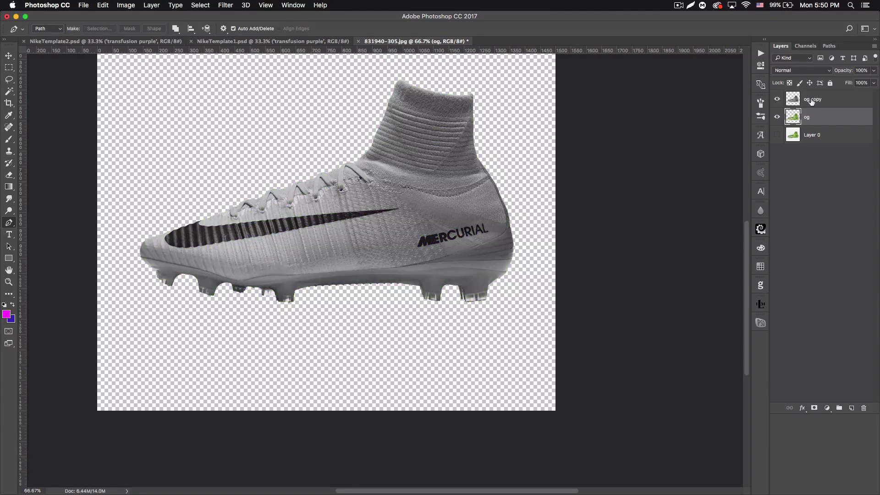
- Hide the og copy layer and trace the heel counter and its thin back strip on the og layer with a closed Pen path
click(777, 100)
click(821, 120)
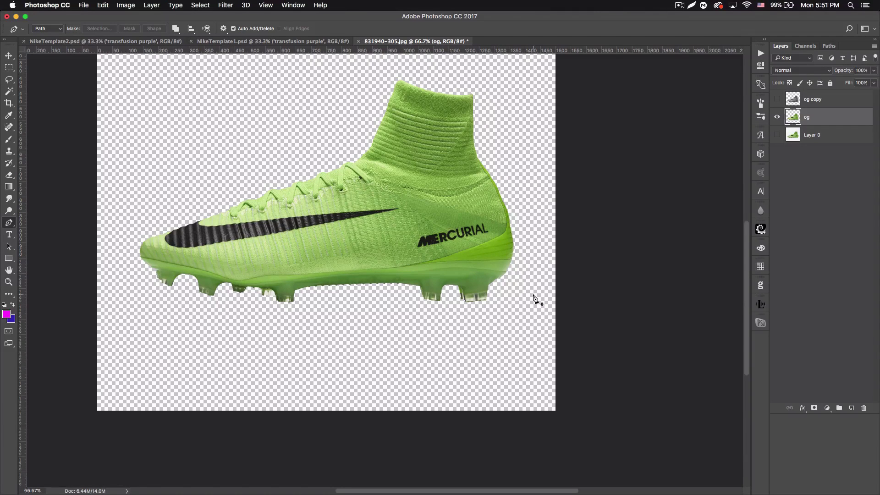
key(super+equal)
key(super+equal)
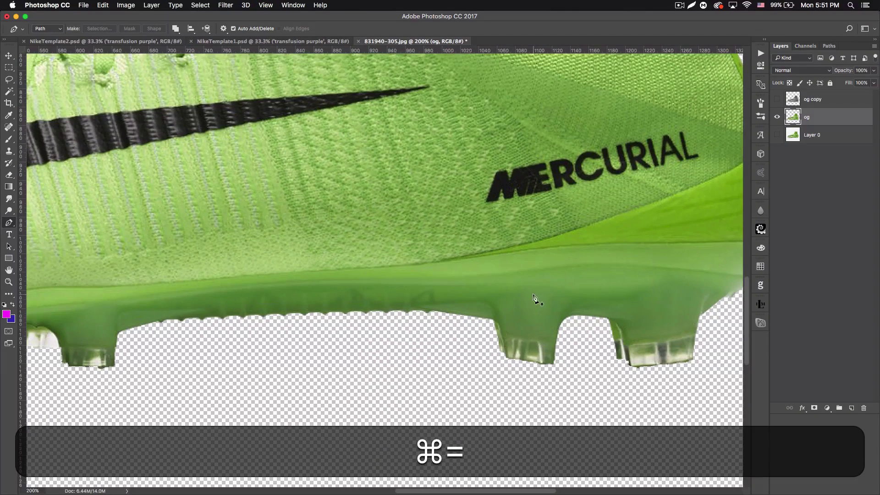
drag(624, 212, 409, 401)
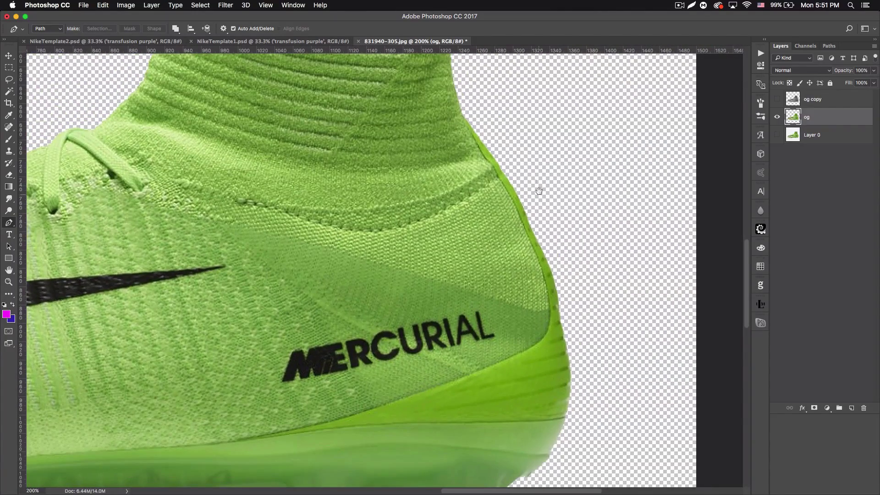
click(461, 113)
click(478, 149)
click(485, 159)
click(491, 165)
click(498, 175)
click(503, 186)
click(510, 197)
click(517, 215)
click(530, 243)
click(542, 271)
click(547, 306)
click(546, 333)
click(517, 354)
click(481, 368)
drag(464, 381, 551, 278)
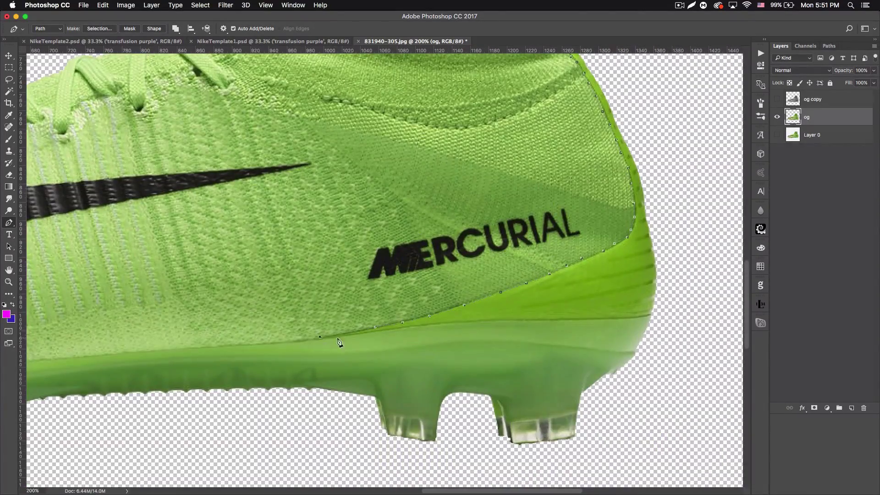
drag(561, 112, 530, 187)
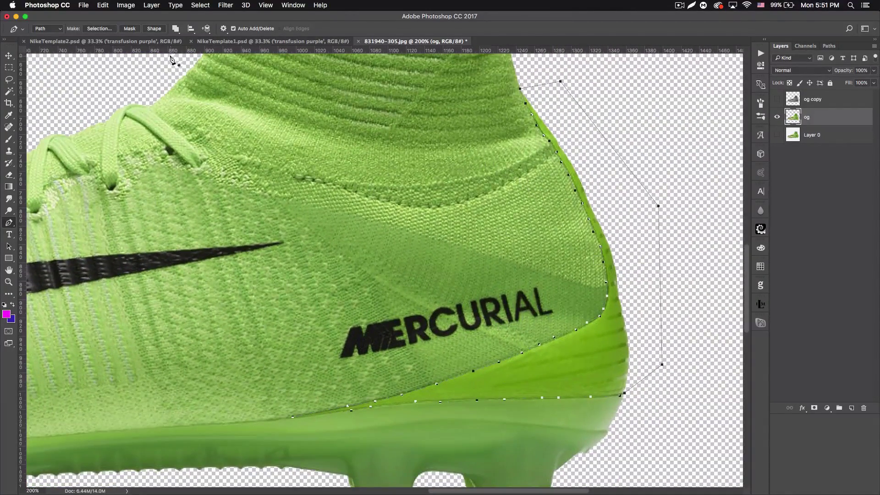
- Convert the heel path to a selection with 0 px feather and cut that area from og copy onto its own layer
click(100, 29)
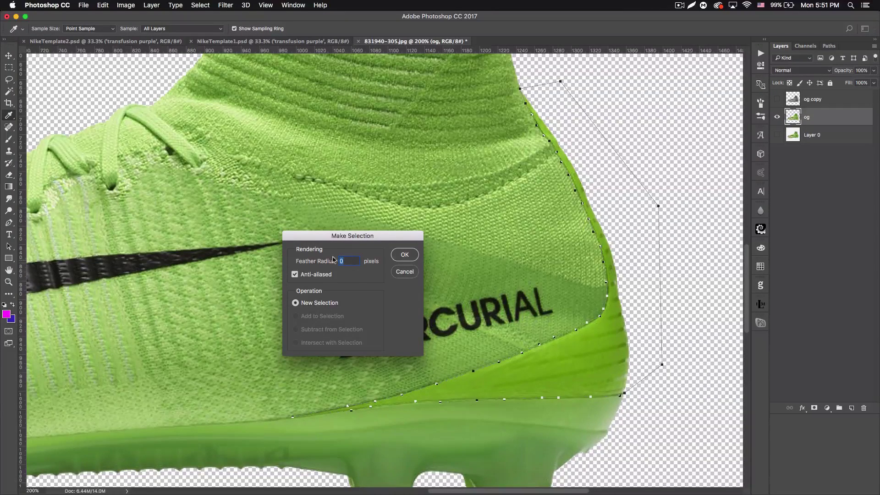
click(403, 255)
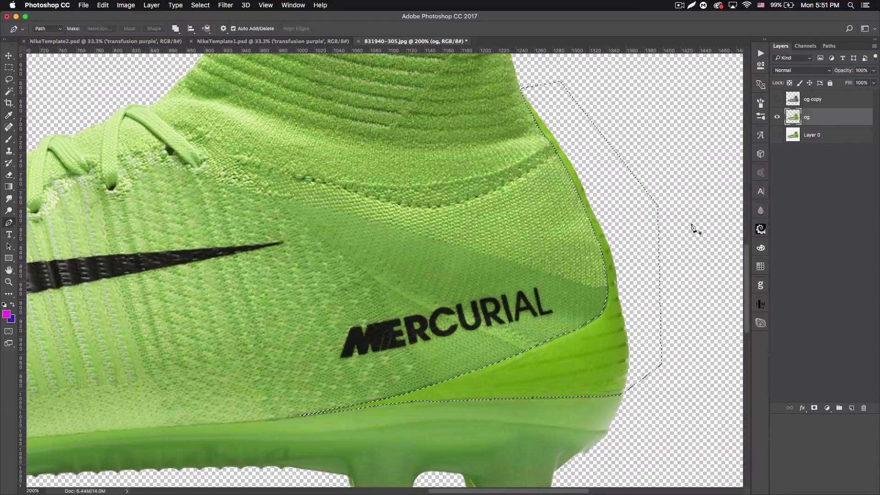
click(777, 99)
click(808, 102)
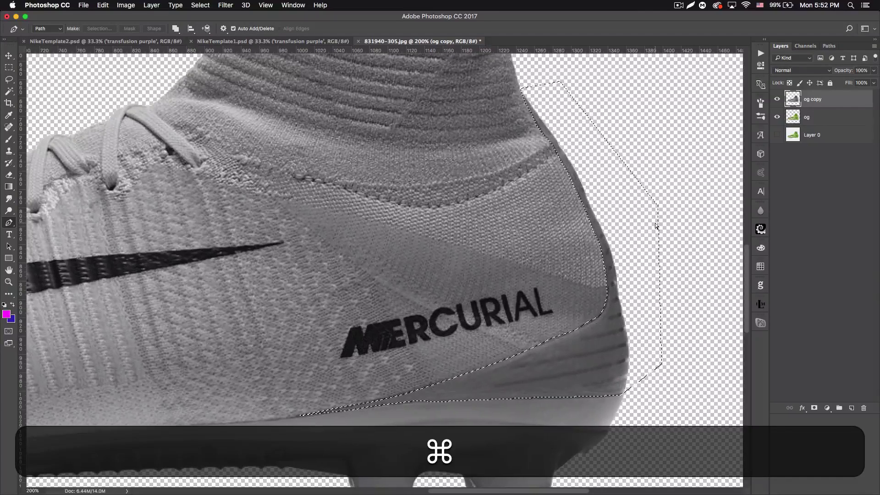
key(super+c)
key(BackSpace)
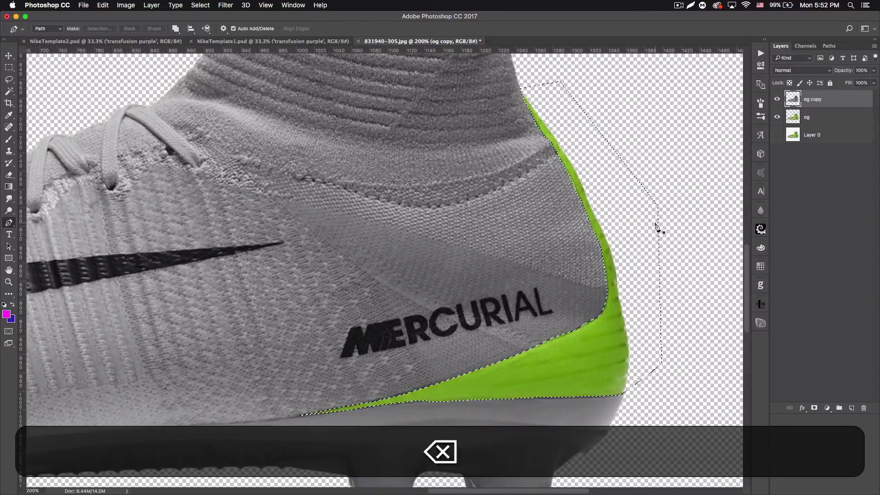
key(super+v)
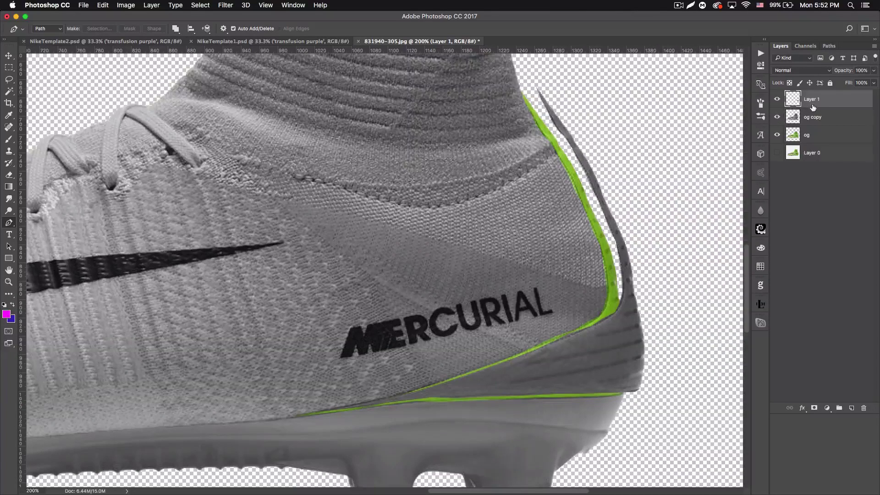
- Move the pasted greyscale heel piece back into its gap and nudge it until no green edge shows
click(9, 55)
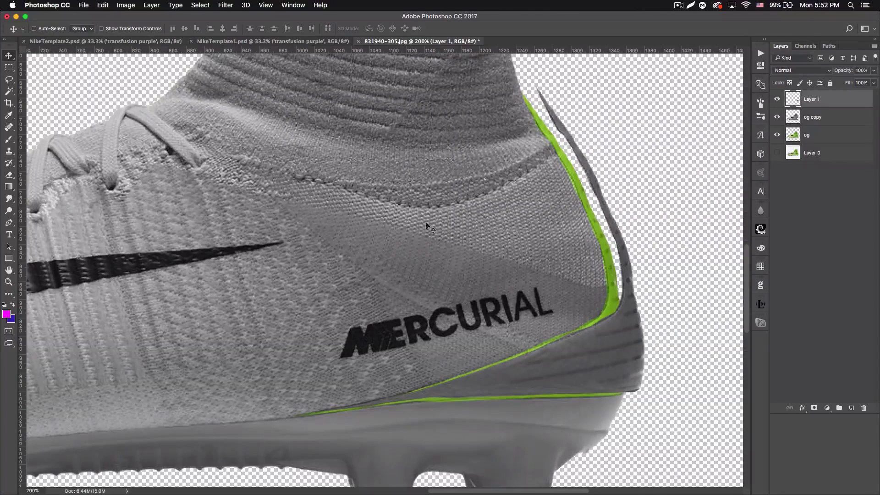
drag(595, 356, 579, 359)
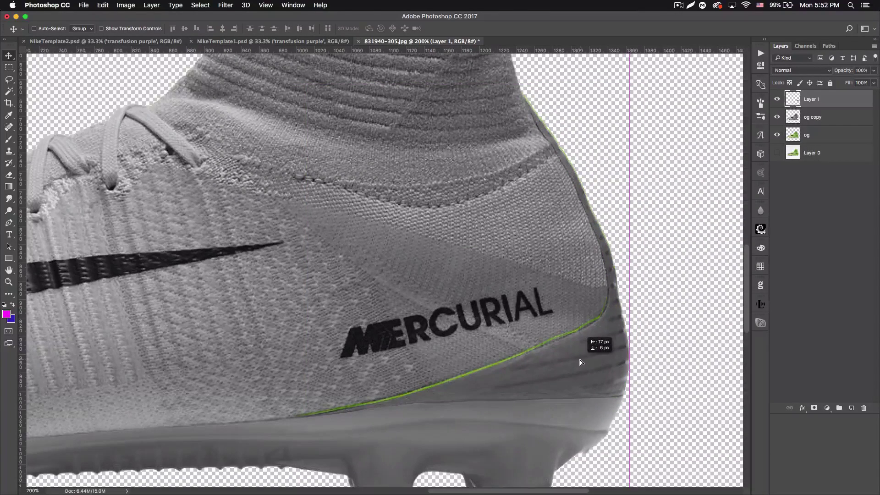
key(Up)
key(Up)
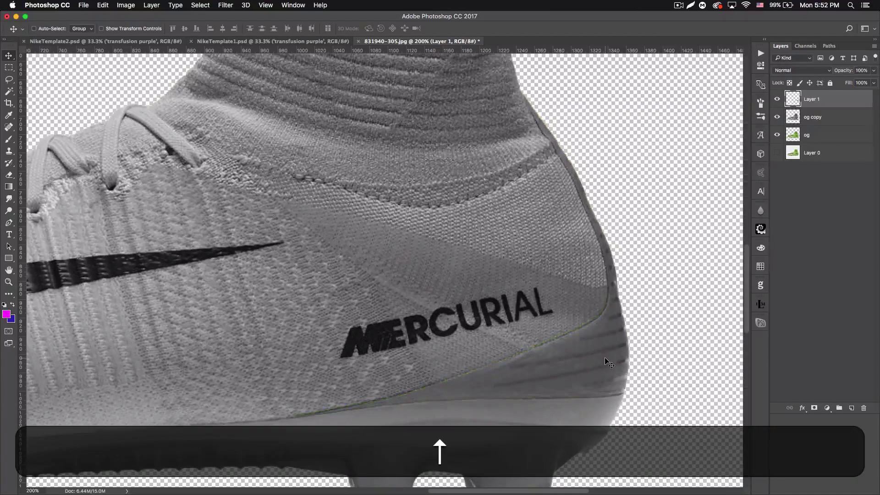
key(Left)
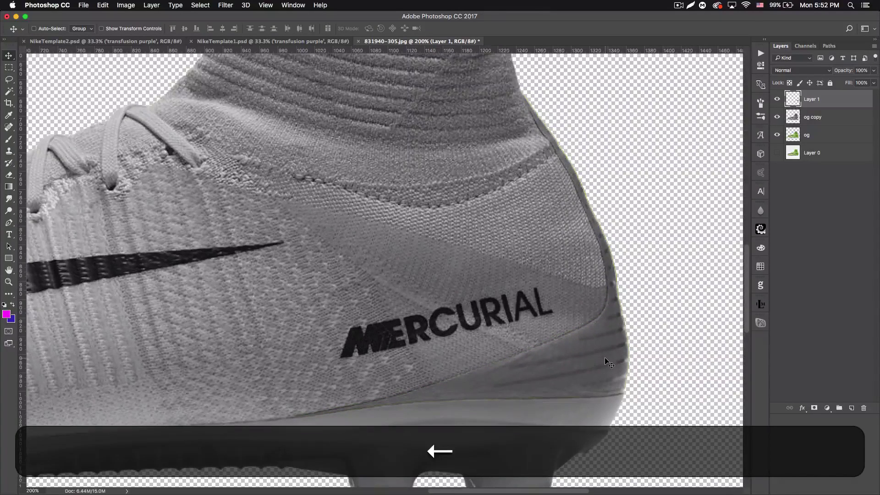
key(Right)
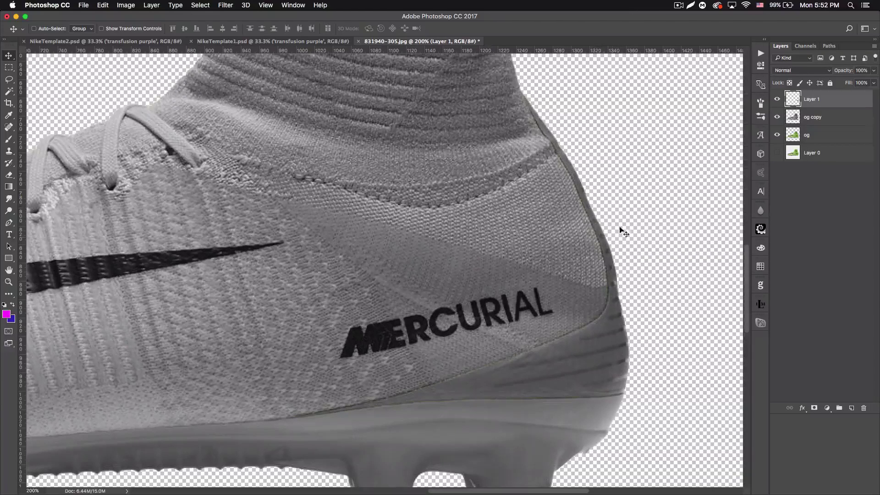
- Toggle the pasted heel layer's visibility repeatedly to check its fit over the green original
click(777, 100)
click(778, 99)
click(777, 99)
click(777, 100)
click(778, 99)
click(777, 99)
click(777, 100)
click(777, 99)
click(777, 100)
click(778, 100)
click(777, 99)
click(777, 99)
click(777, 99)
click(777, 100)
click(778, 99)
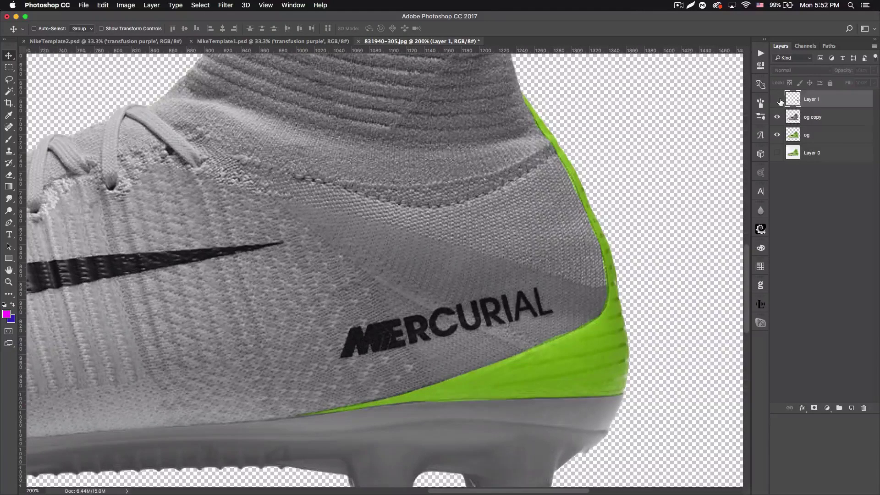
- Show the pasted heel layer again and rename it heel
click(777, 99)
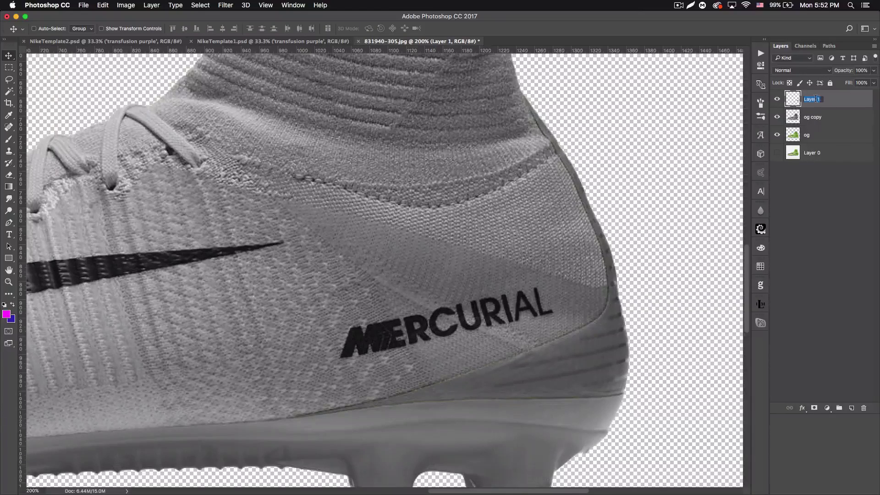
text(heel)
key(Return)
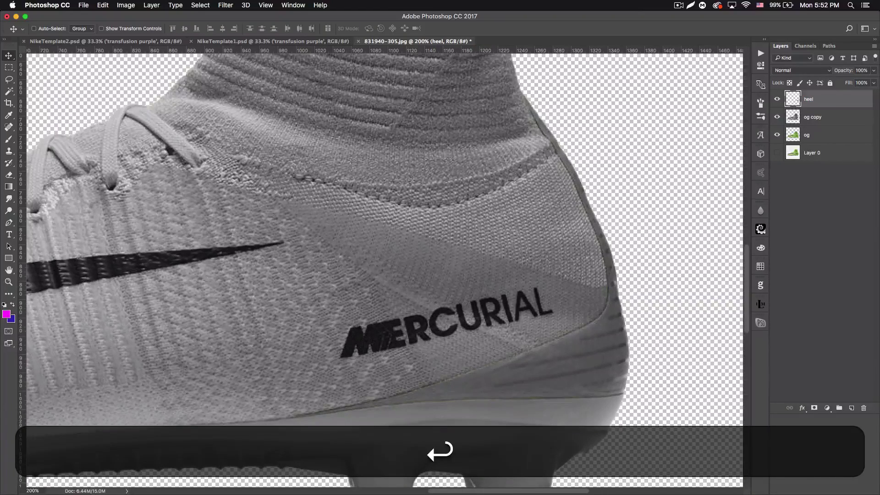
- Hide the og layer and toggle the heel and og copy layers to check the separated parts of the cleat
key(super+minus)
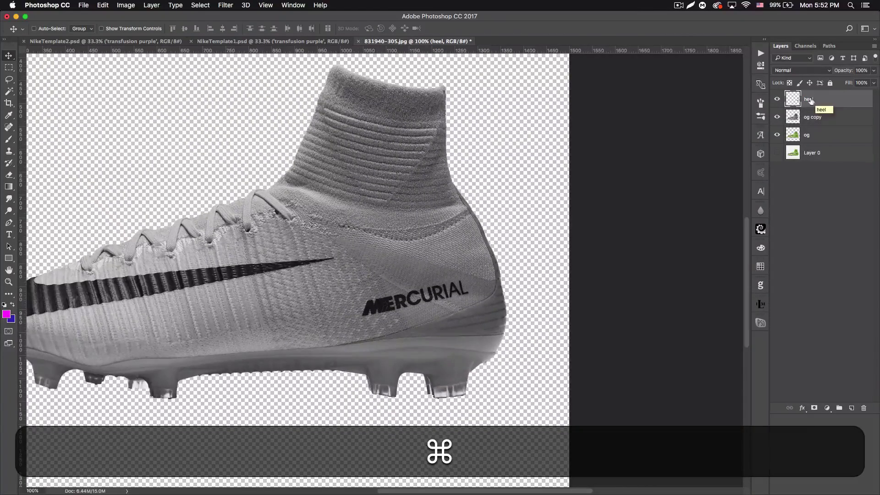
click(777, 100)
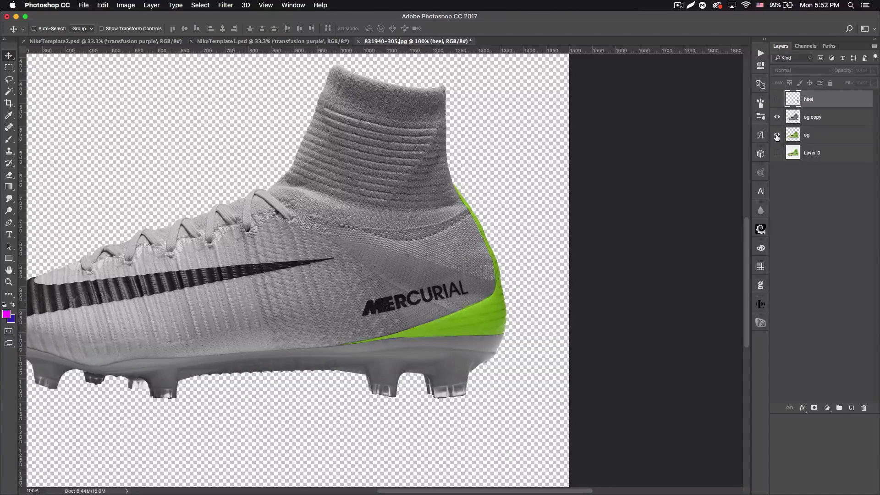
click(777, 136)
click(778, 118)
click(778, 117)
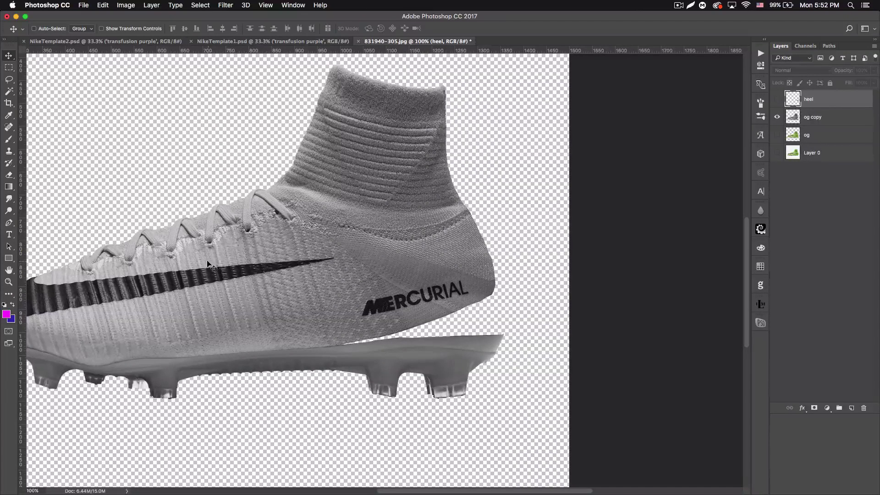
key(space)
drag(205, 261, 300, 254)
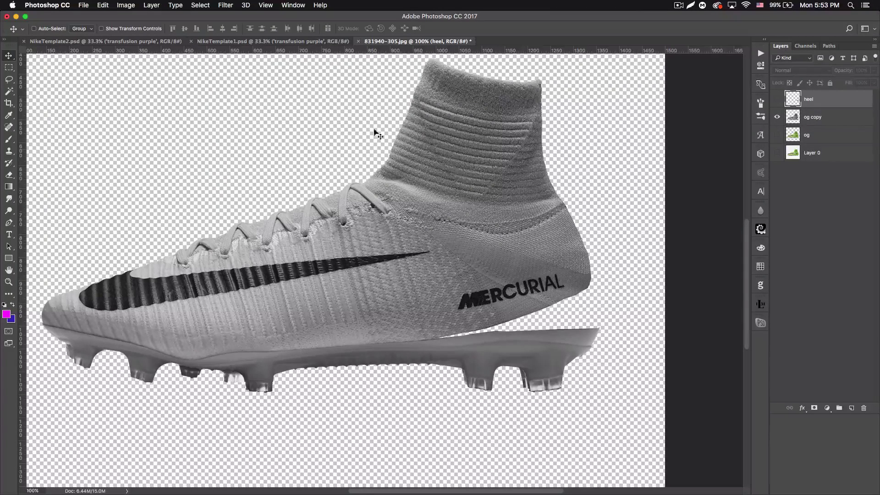
click(776, 100)
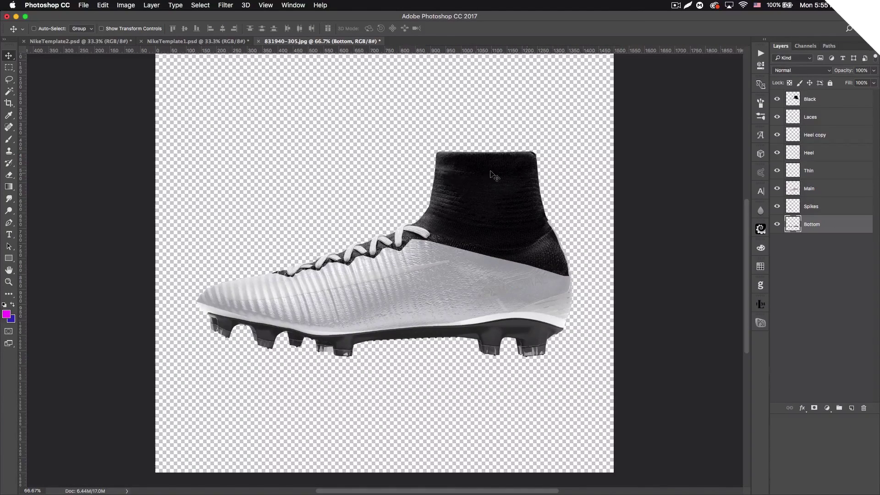
- Toggle the Main, Thin and Bottom layers' visibility to review the separated cleat parts
click(777, 188)
click(776, 189)
click(777, 171)
click(777, 171)
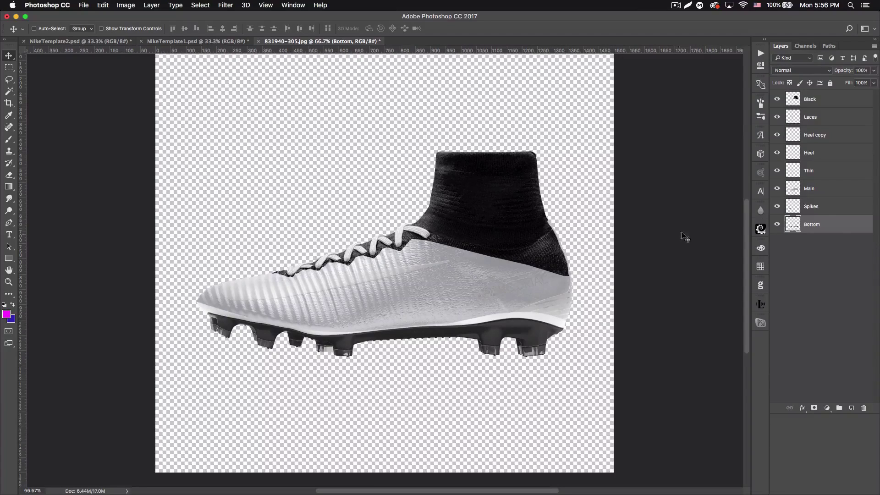
click(777, 224)
- Add a magenta Solid Color fill layer directly above the Bottom layer
click(826, 408)
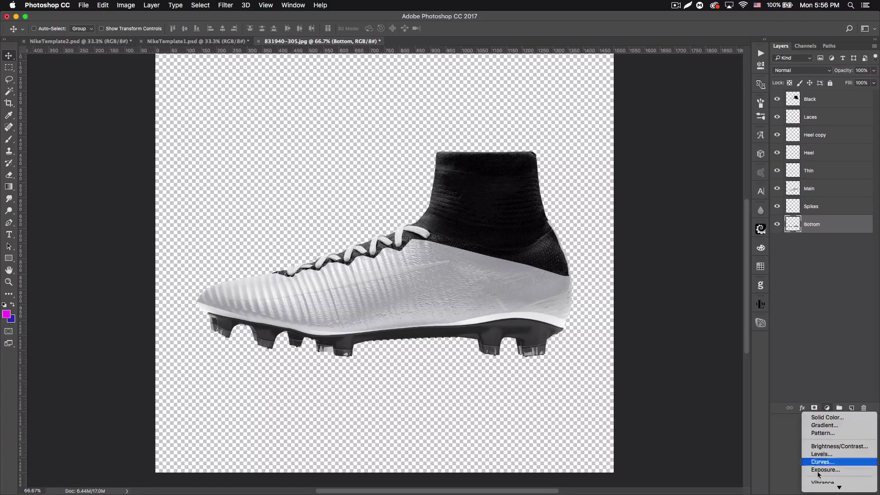
scroll(829, 452, down, 3)
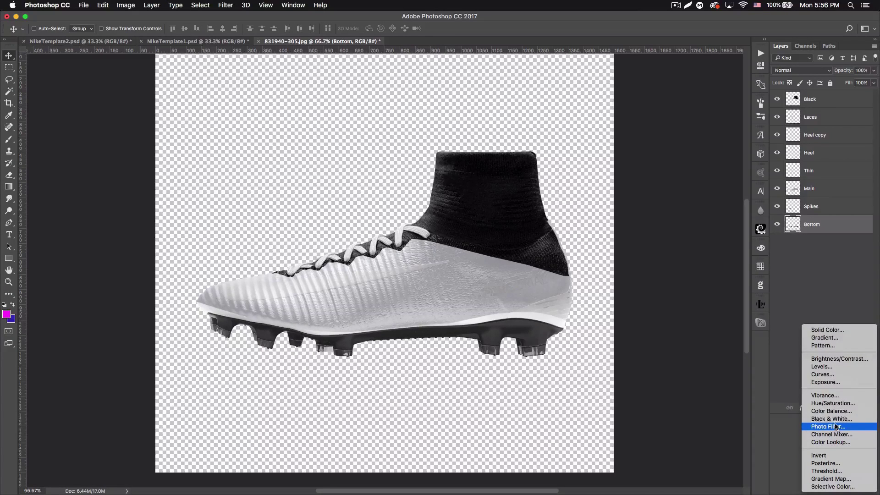
click(822, 331)
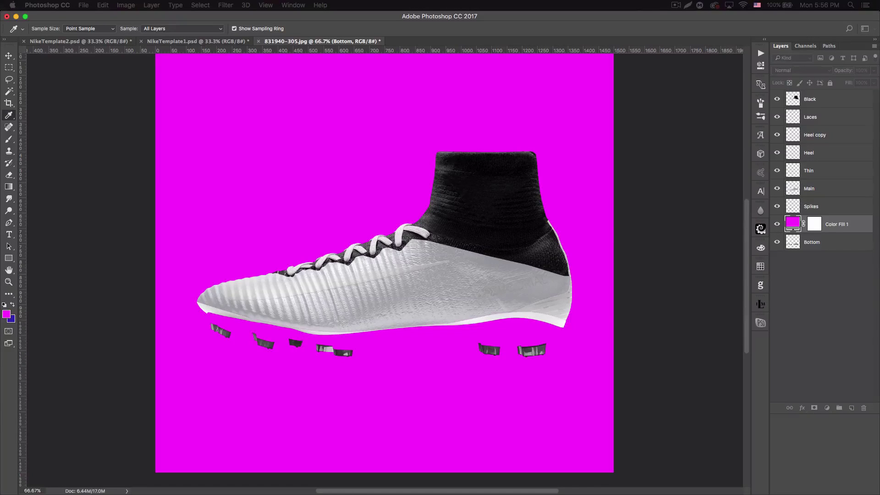
key(Return)
- Consult the layer structure in NikeTemplate1.psd and move the fill layer below the Bottom layer in 831940-305.jpg
click(198, 41)
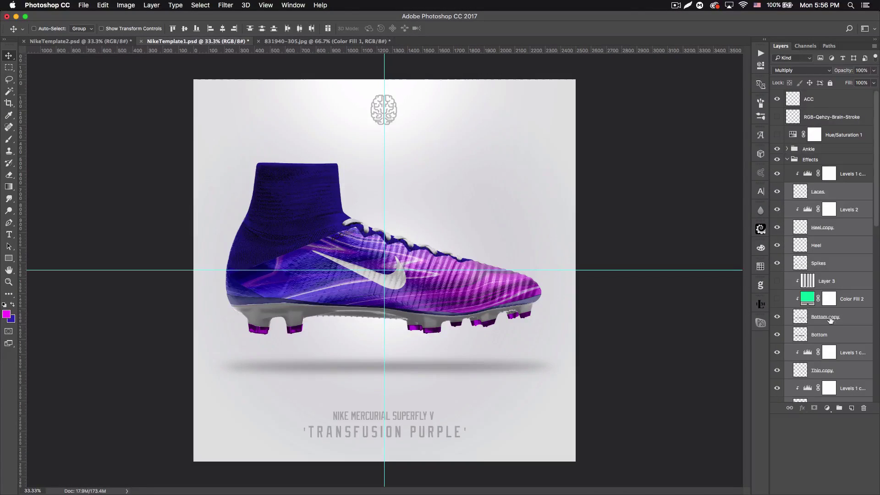
scroll(824, 321, down, 10)
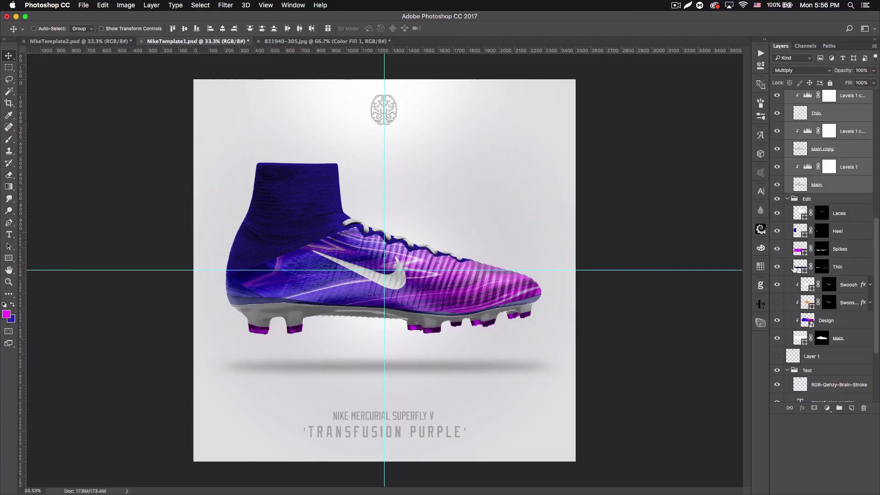
click(289, 41)
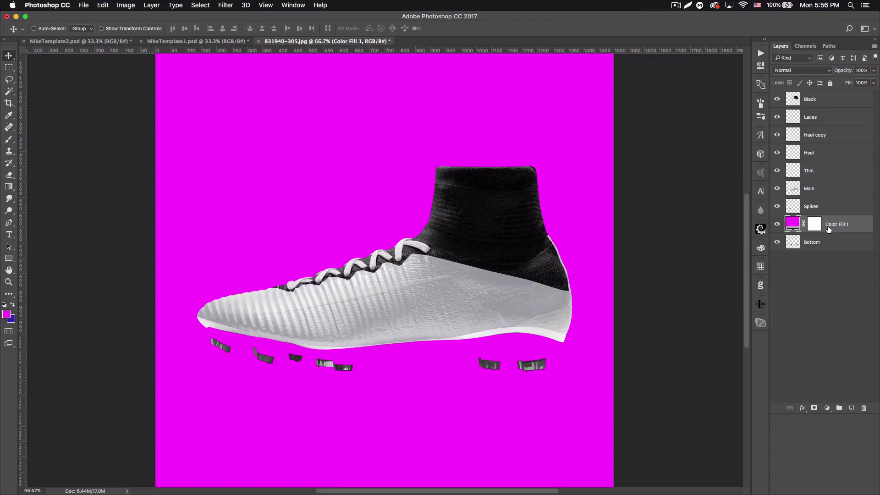
drag(833, 223, 834, 244)
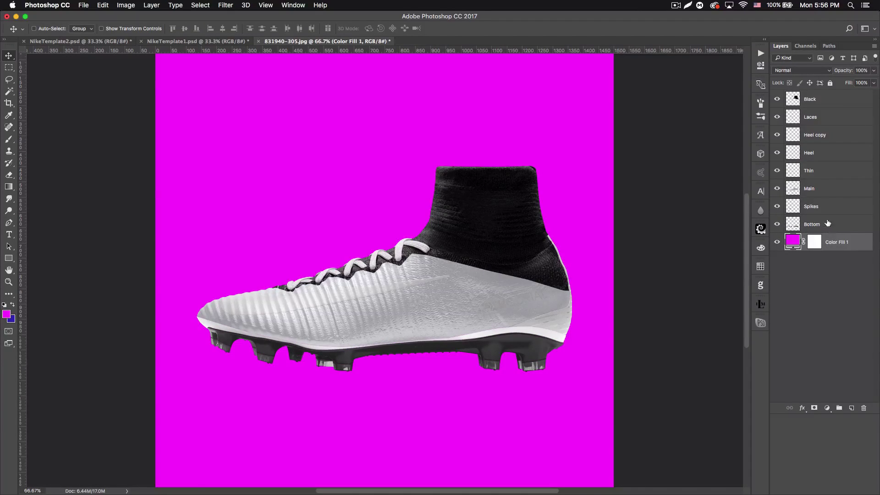
- Delete the Heel copy layer and duplicate the magenta fill layer six times
click(822, 140)
key(BackSpace)
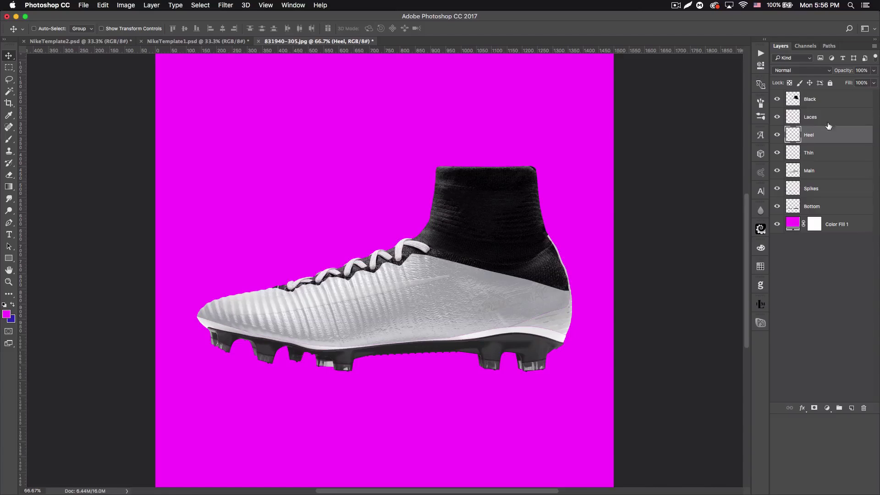
click(802, 228)
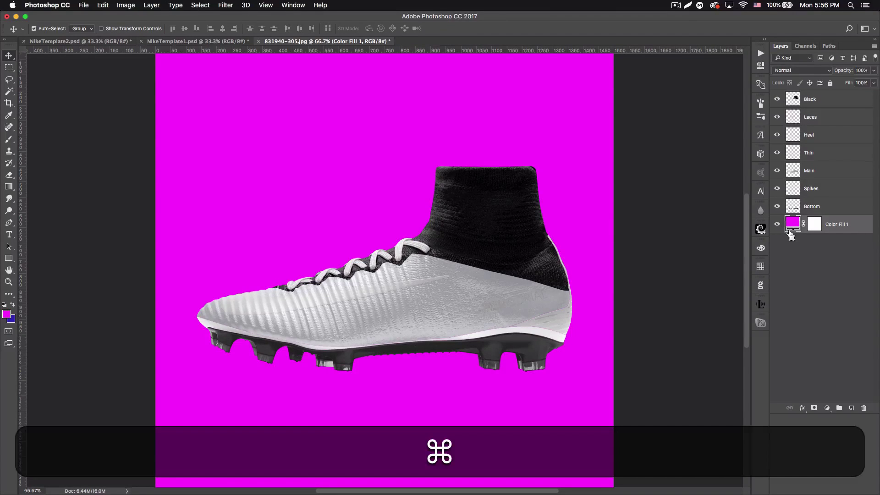
key(super+j)
key(super+j)
key(super+j)
key(super+j)
key(super+j)
key(super+j)
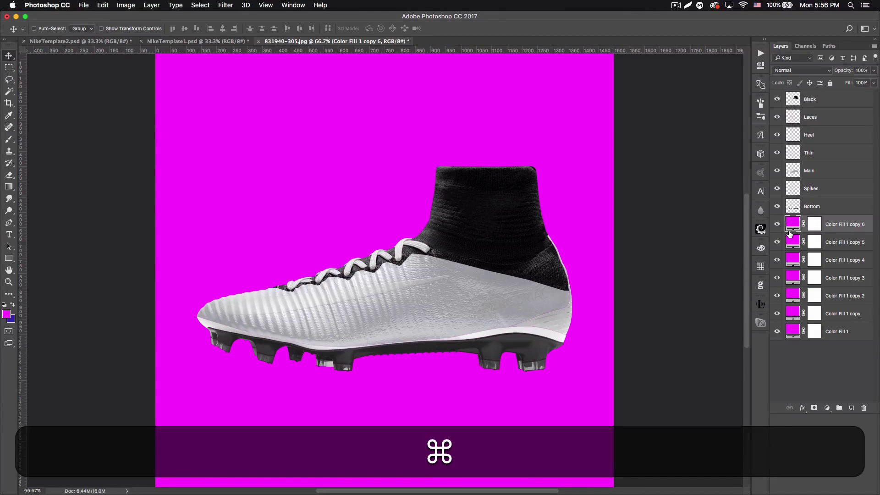
- Mask the Color Fill 1 layer to the shape of the Bottom layer and hide the six fill copies above it
key(super)
super+click(793, 207)
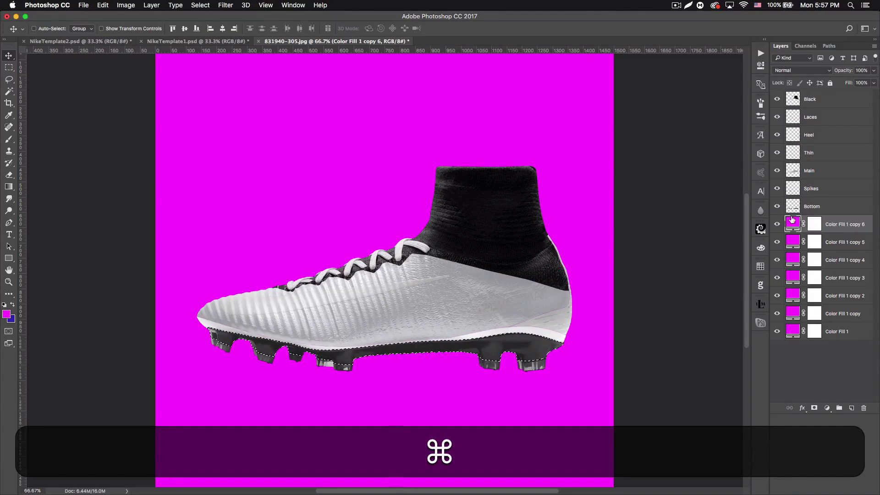
click(814, 331)
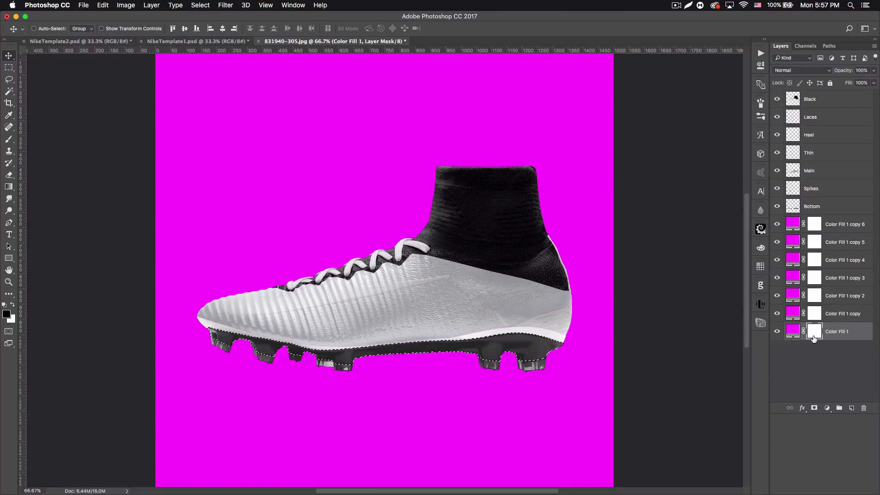
key(super)
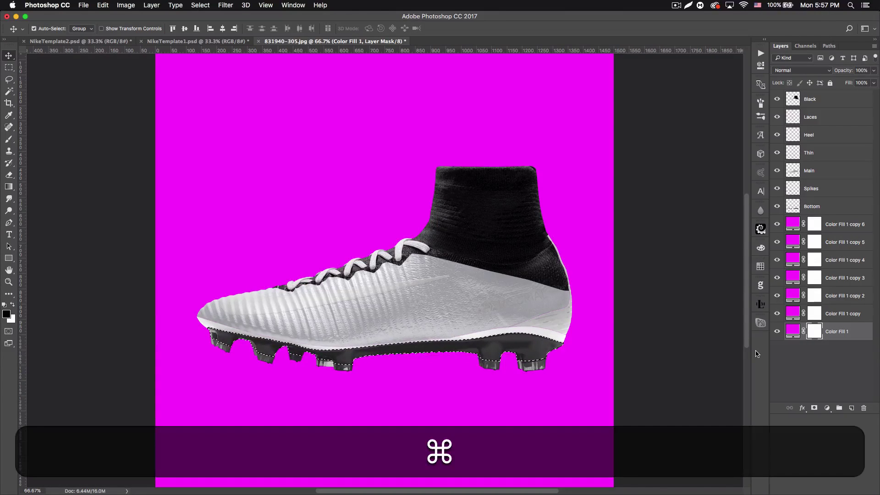
key(super+BackSpace)
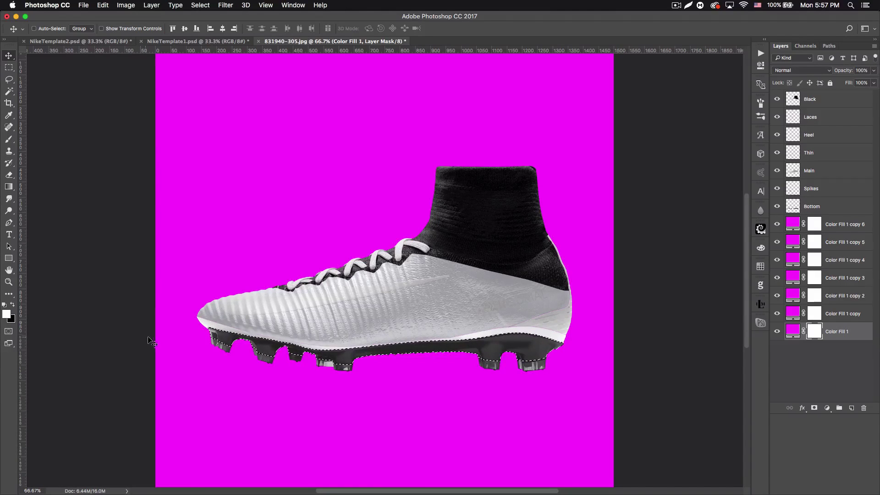
key(super+BackSpace)
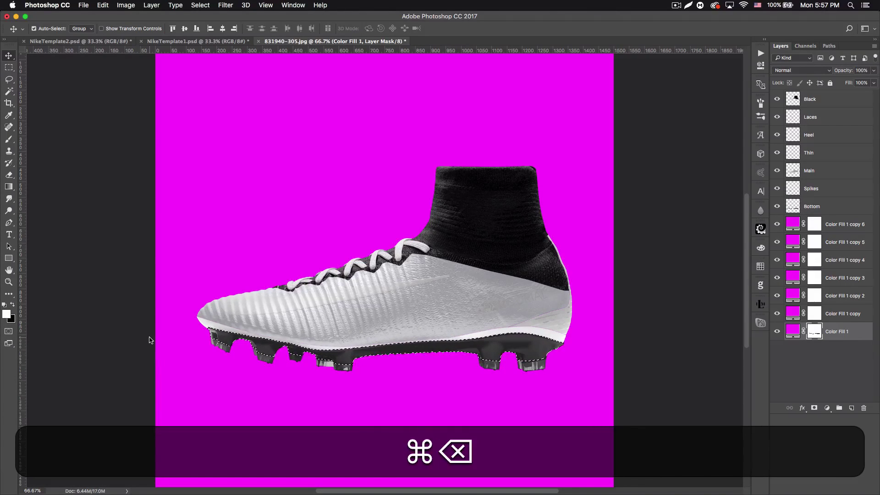
key(super+d)
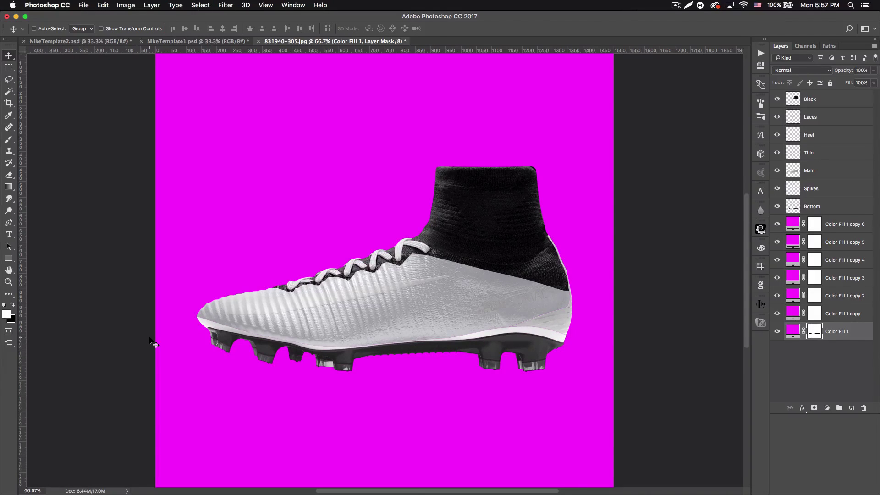
key(super+i)
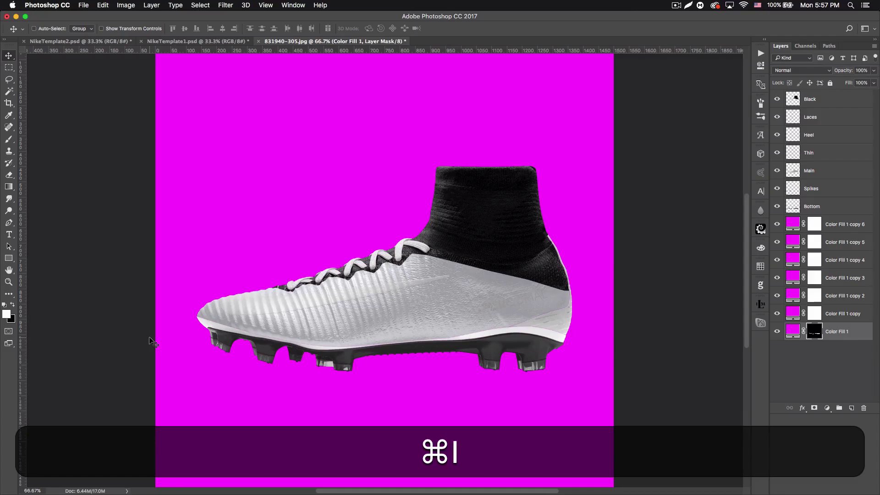
drag(780, 232, 778, 335)
click(777, 332)
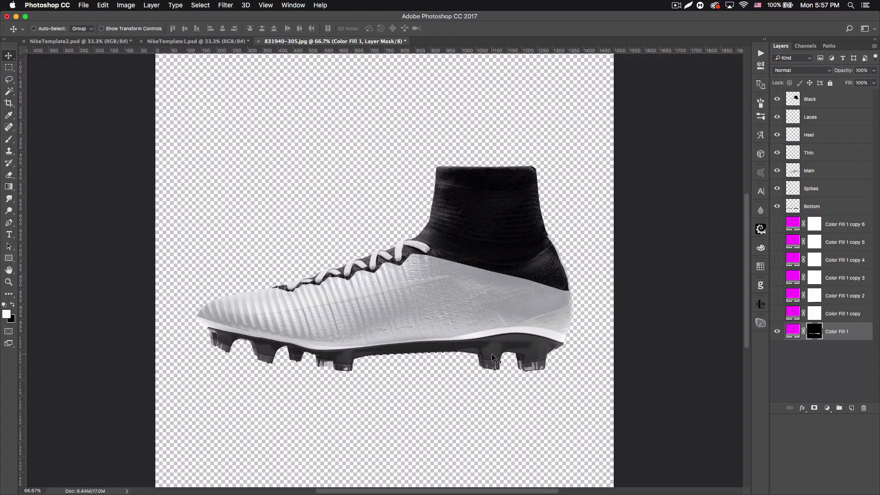
- Show Color Fill 1 copy and mask it to the shape of the Spikes layer
click(777, 314)
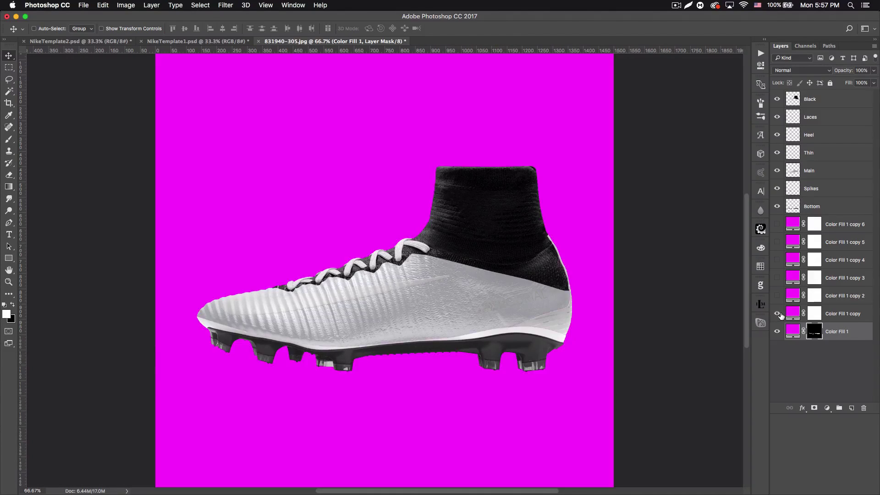
super+click(793, 190)
click(815, 314)
key(cmd+i)
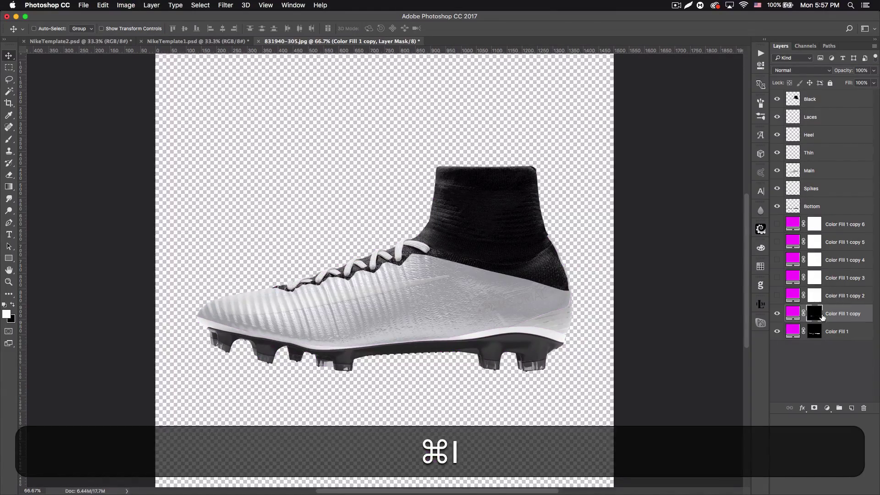
- Show Color Fill 1 copy 2 and copy 3 and mask them to the Main and Thin shapes respectively
click(777, 296)
click(815, 295)
key(cmd+d)
key(cmd+i)
click(778, 277)
key(super+d)
key(super+i)
- Show Color Fill 1 copy 4, copy 5 and copy 6 and mask them to the Heel, Laces and Black shapes respectively
click(777, 260)
key(super+i)
click(777, 242)
click(814, 242)
key(super+BackSpace)
click(777, 224)
click(814, 224)
key(super+d)
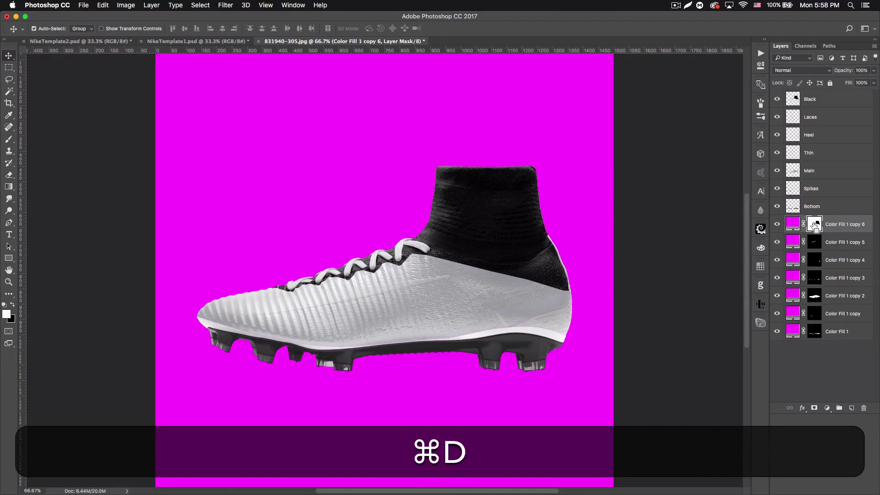
key(super+i)
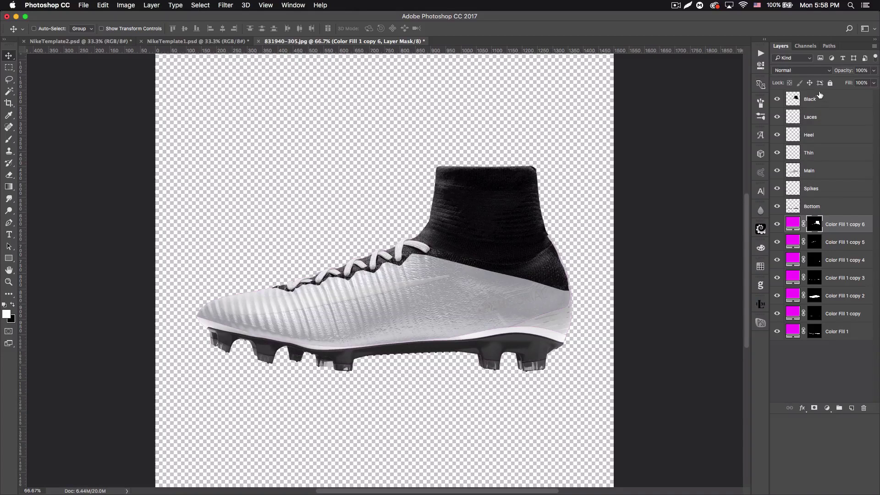
- Temporarily hide the greyscale part layers to check how the masked fill layers cover the cleat
drag(777, 101, 781, 210)
click(776, 332)
click(776, 331)
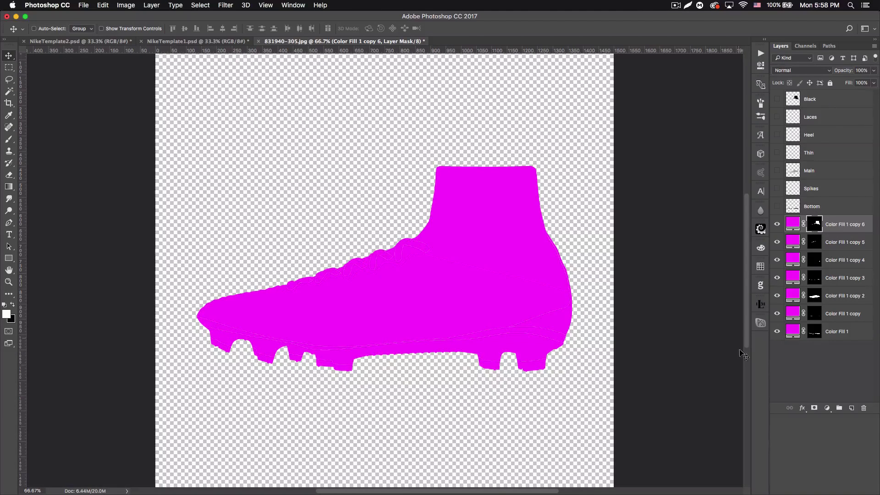
drag(777, 206, 778, 99)
- Rename the three lowest fill layers, from the bottom up, as Bottom, Spikes and Main
double_click(831, 331)
text(Bottom)
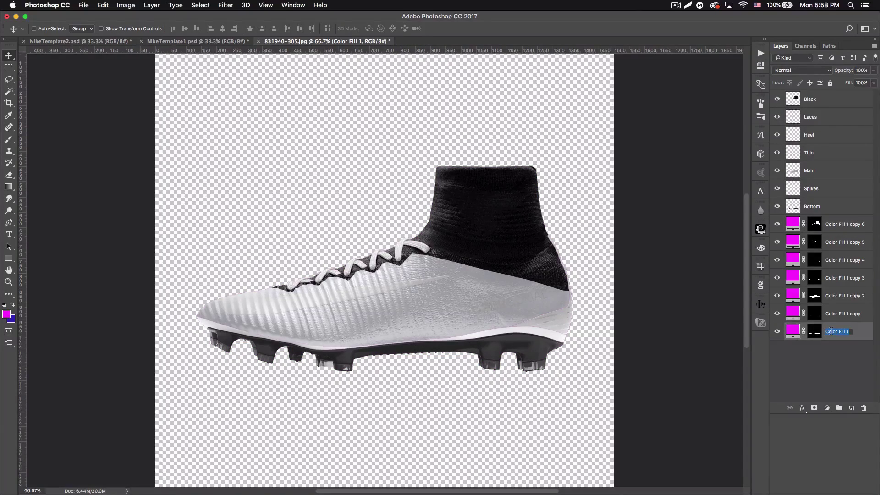
double_click(843, 314)
text(Spikes)
double_click(844, 295)
text(Main)
key(Return)
- Rename the remaining four fill layers, from the bottom up, as Thin, Heel, Laces and Black
double_click(844, 277)
text(Thin)
double_click(844, 260)
text(Heel)
double_click(844, 242)
text(Laces)
double_click(844, 224)
text(Black)
key(Return)
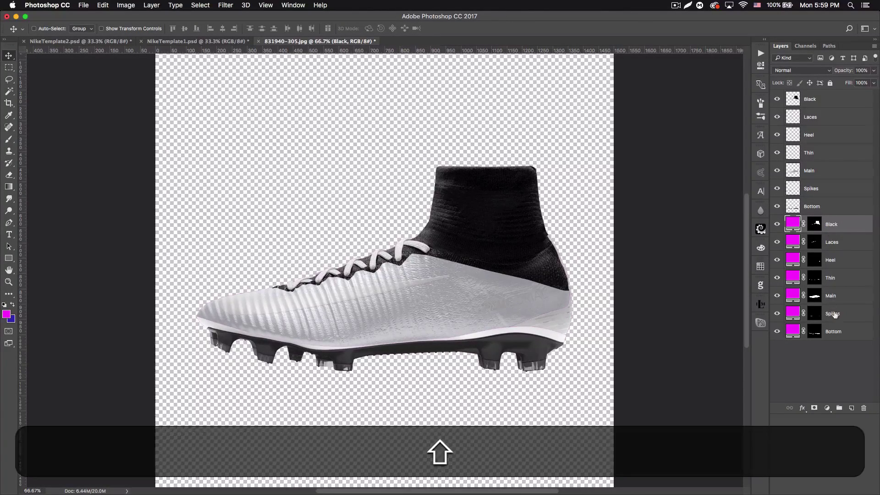
- Group the seven colour fill layers and name the group Edit
shift+click(838, 332)
key(shift+super+g)
key(super+g)
key(shift+super+g)
double_click(811, 220)
text(EDit)
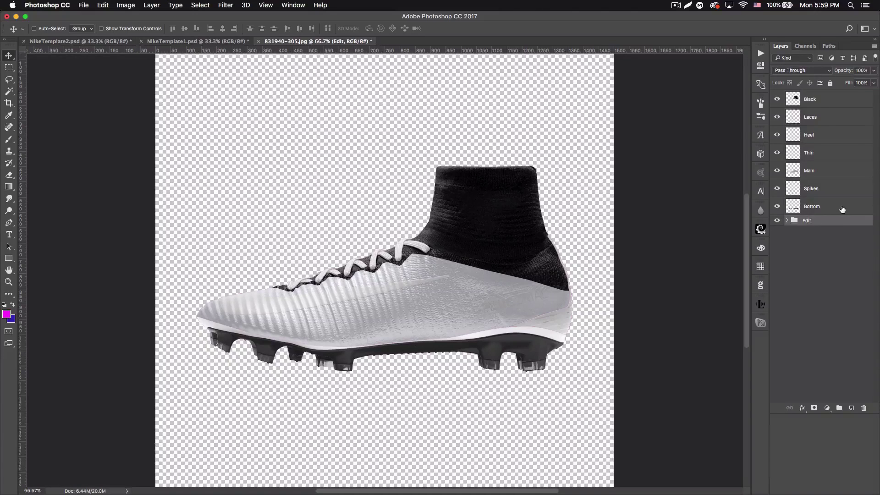
- Group the seven greyscale part layers and name the group Effects
click(838, 207)
shift+click(821, 100)
key(super+g)
double_click(809, 95)
text(Effects)
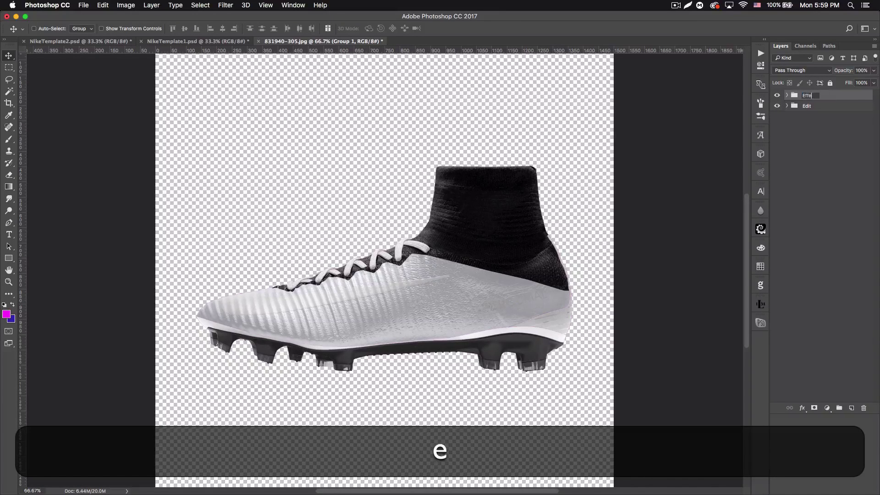
click(823, 100)
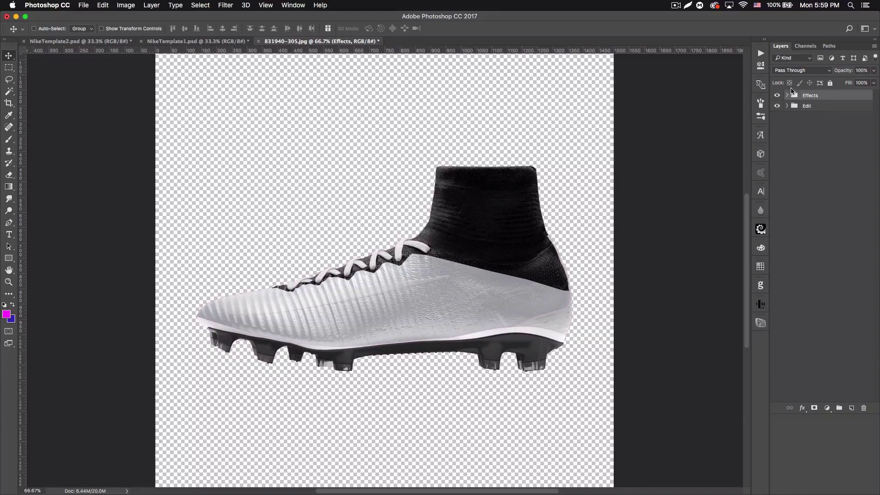
- Set the blend mode of all seven layers in the Effects group to Multiply
click(786, 95)
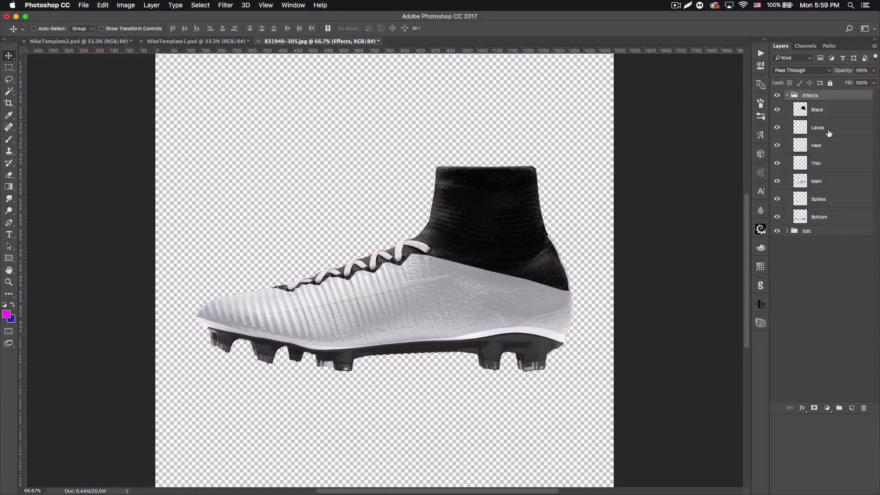
click(823, 110)
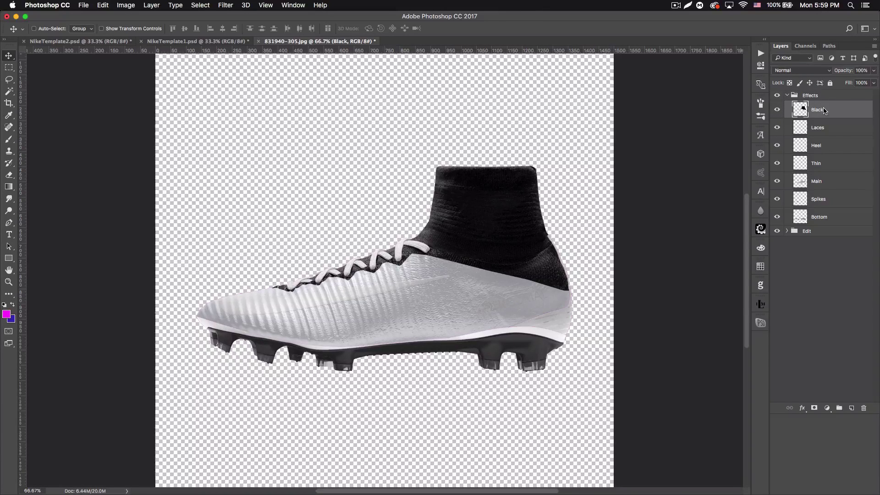
shift+click(841, 218)
click(797, 70)
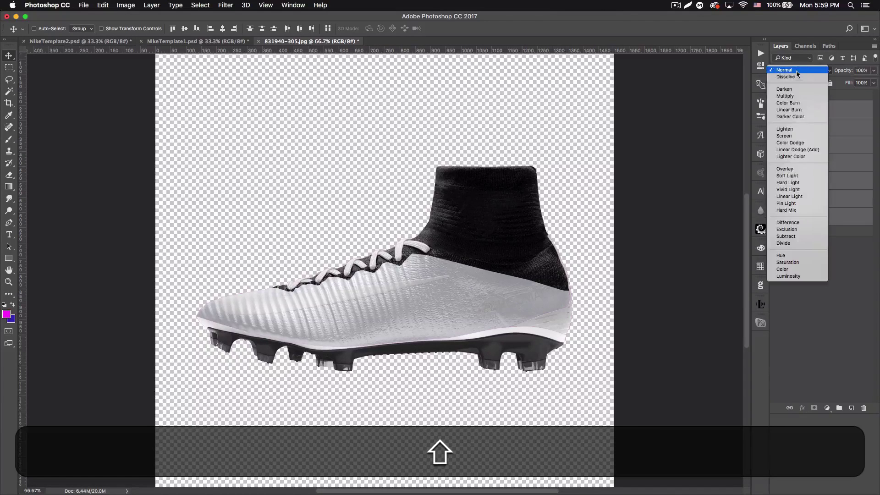
click(785, 97)
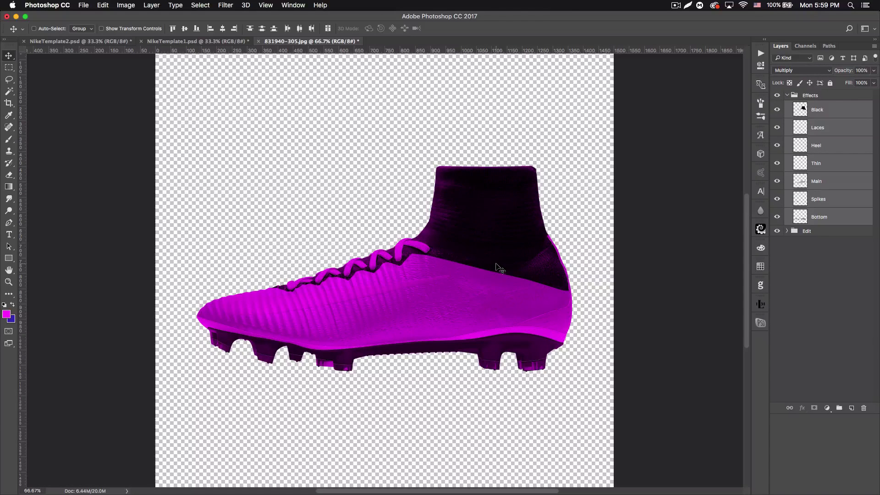
- Duplicate the seven Multiply layers and set the copies' blend mode to Screen
key(super)
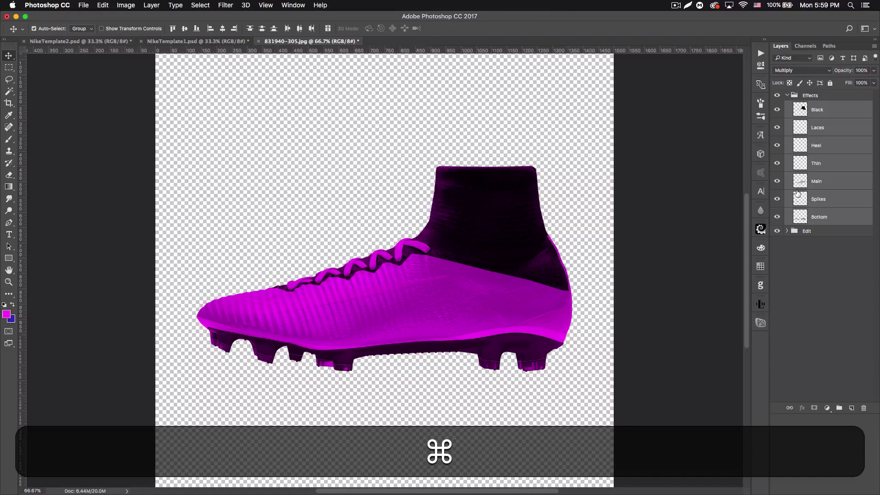
key(super+j)
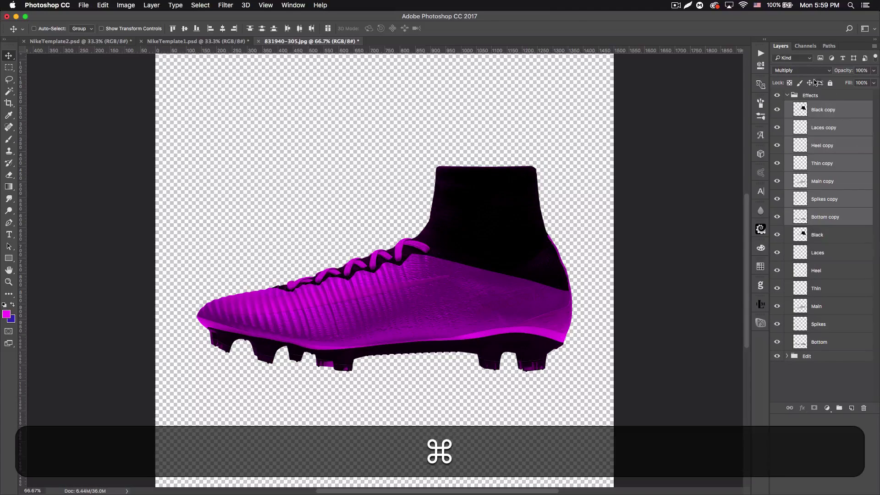
click(802, 70)
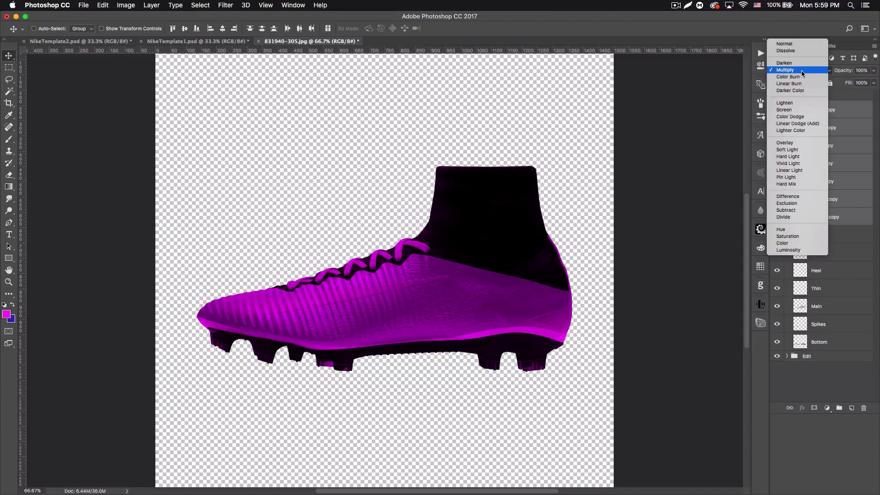
click(798, 110)
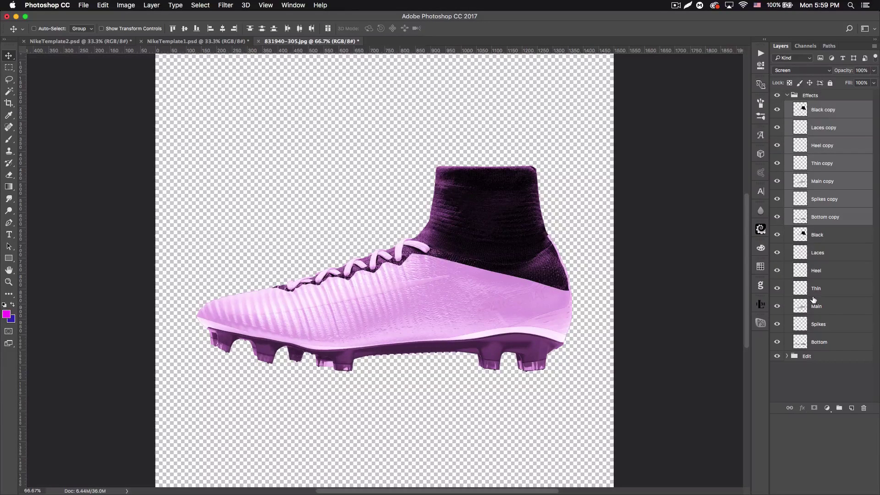
- Change the Black fill layer in the Edit group to red d22d2d and copy the hex code
click(787, 356)
scroll(799, 320, down, 3)
scroll(799, 317, down, 2)
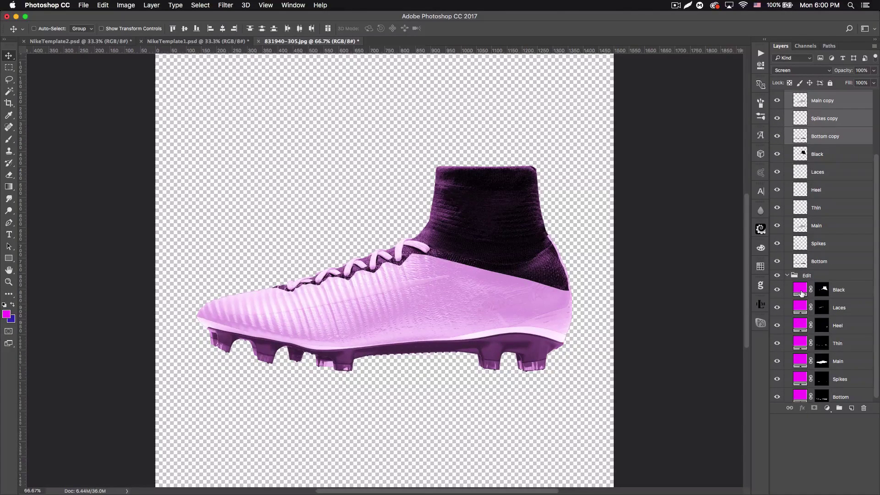
scroll(801, 293, down, 1)
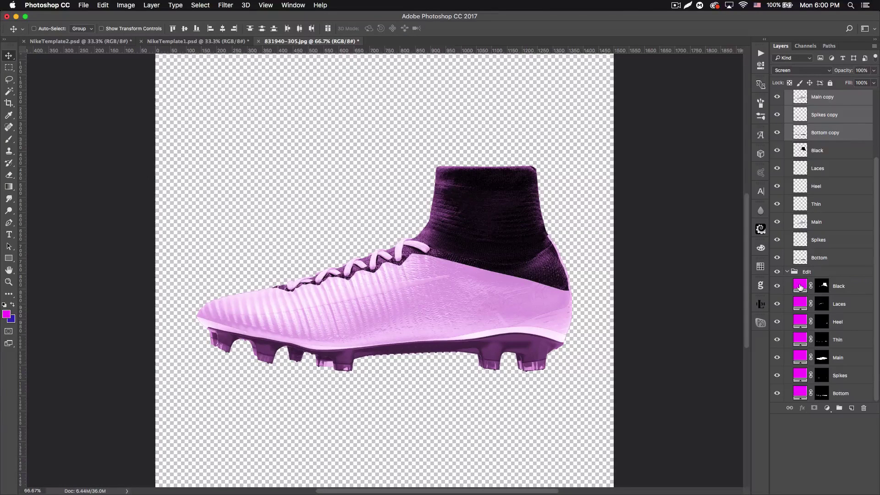
double_click(800, 287)
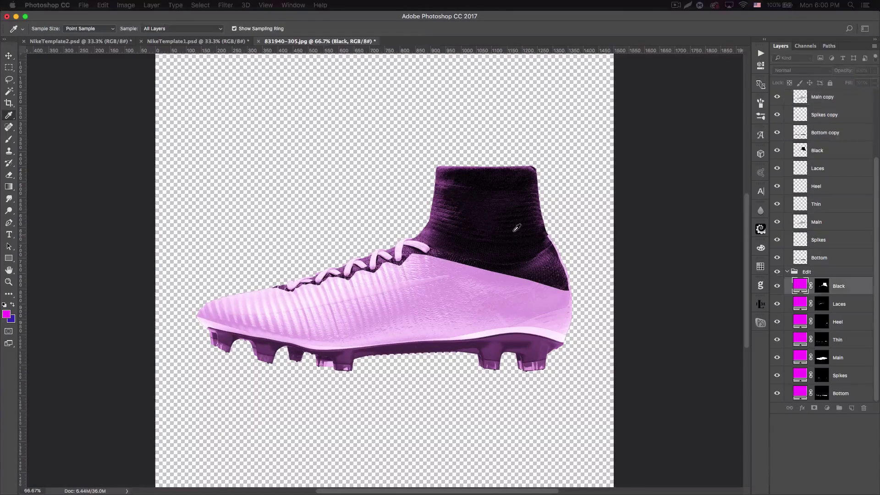
drag(763, 186, 727, 186)
click(734, 188)
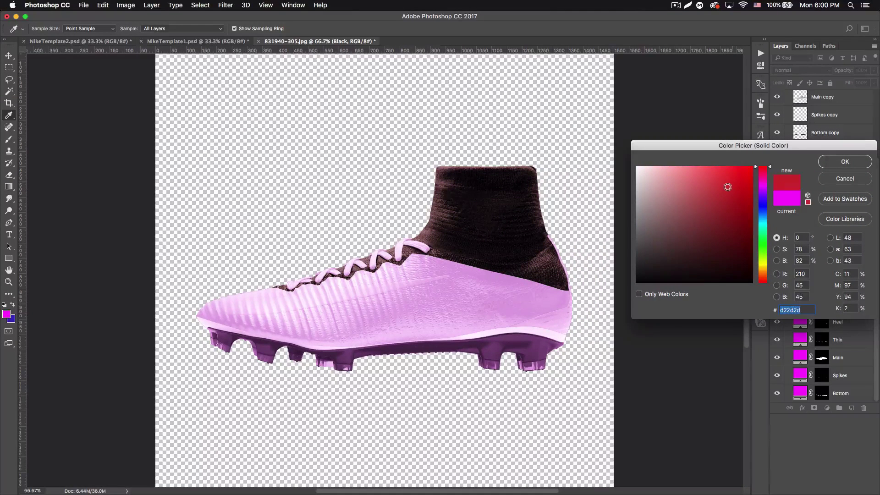
key(super)
key(super+c)
click(845, 161)
- Apply the copied red d22d2d to the remaining fill layers and collapse the Edit group
double_click(800, 357)
key(super+v)
key(Return)
click(800, 377)
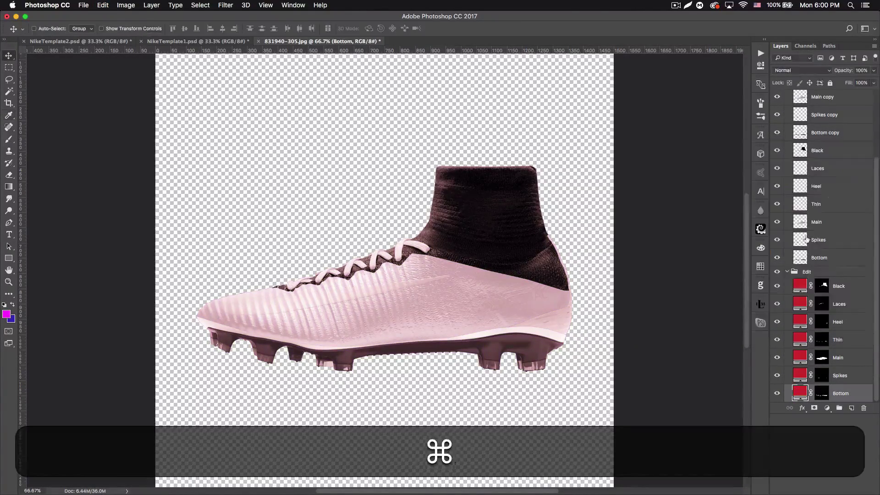
click(788, 271)
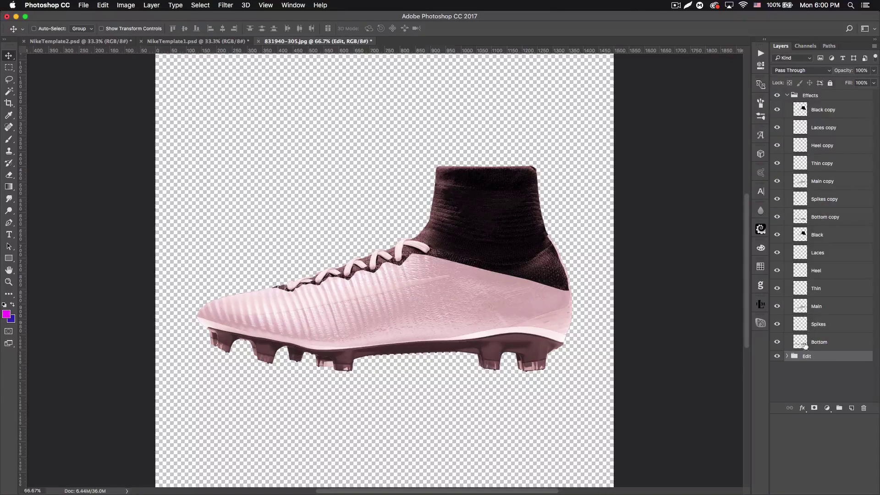
- Lower the opacity of the Multiply Bottom layer and set the Screen Bottom copy layer's opacity to 74%
click(820, 345)
click(777, 343)
click(777, 343)
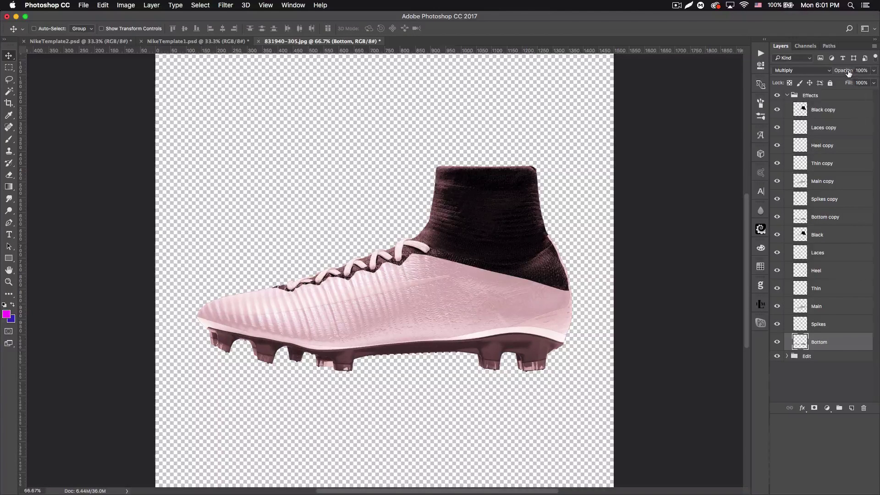
drag(845, 72, 825, 73)
click(845, 216)
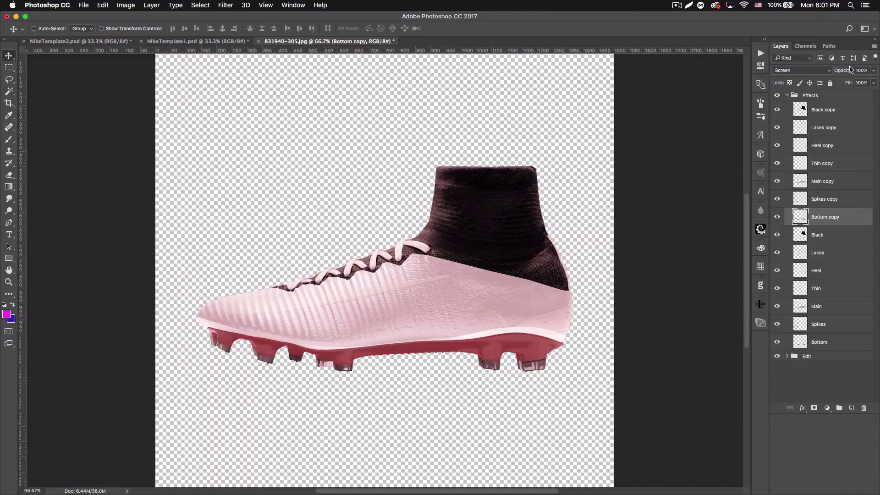
mouse_move(842, 72)
mouse_down()
mouse_move(824, 71)
mouse_move(831, 71)
mouse_up()
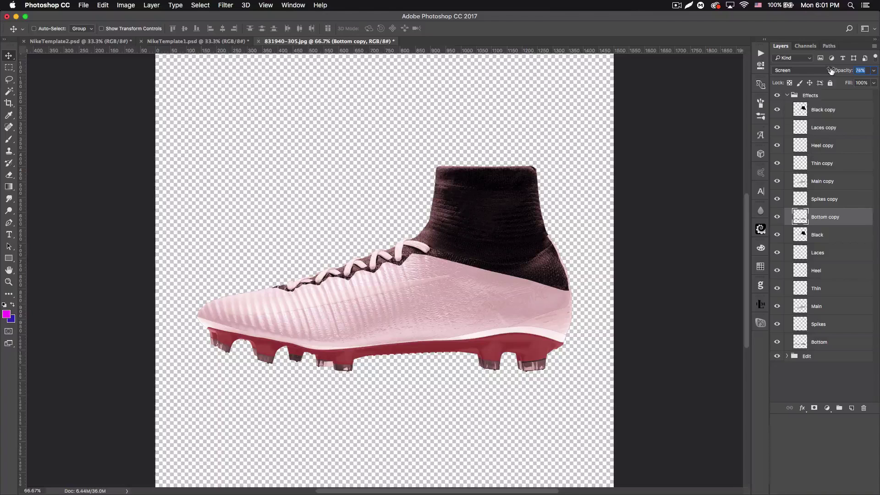
- Set the opacity of the Spikes copy layer with Screen blending to 30%
key(Return)
click(817, 324)
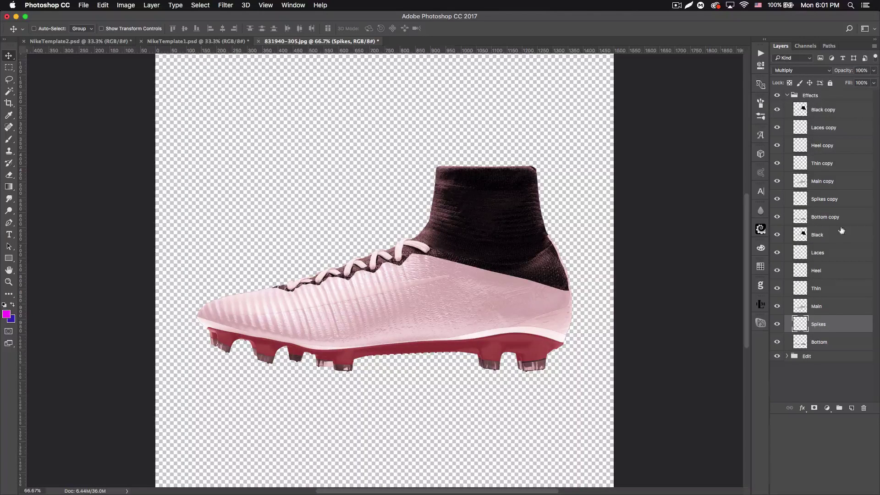
drag(846, 72, 811, 63)
click(842, 201)
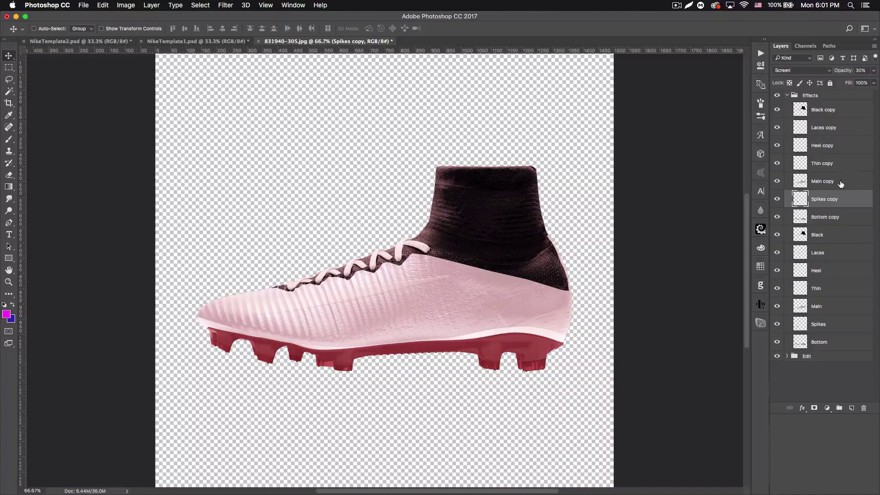
- Set the opacity of the Multiply Main layer to 90% and the Screen Main copy layer to 10%
click(833, 309)
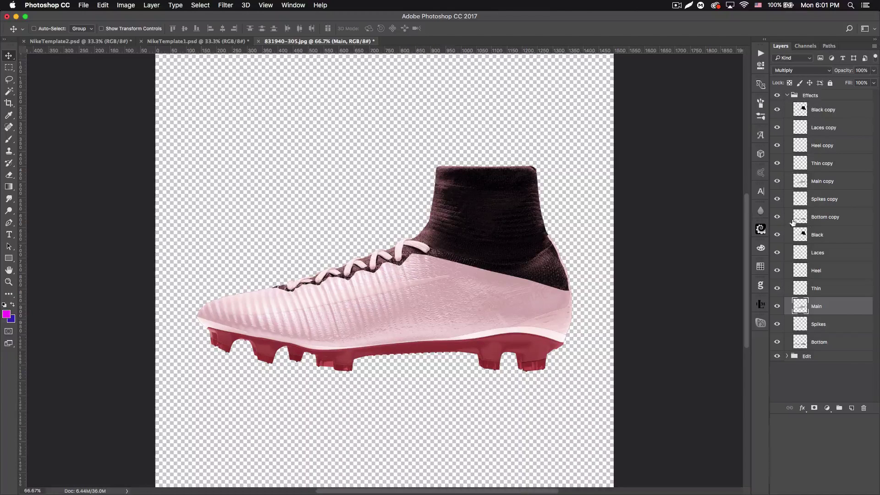
click(826, 182)
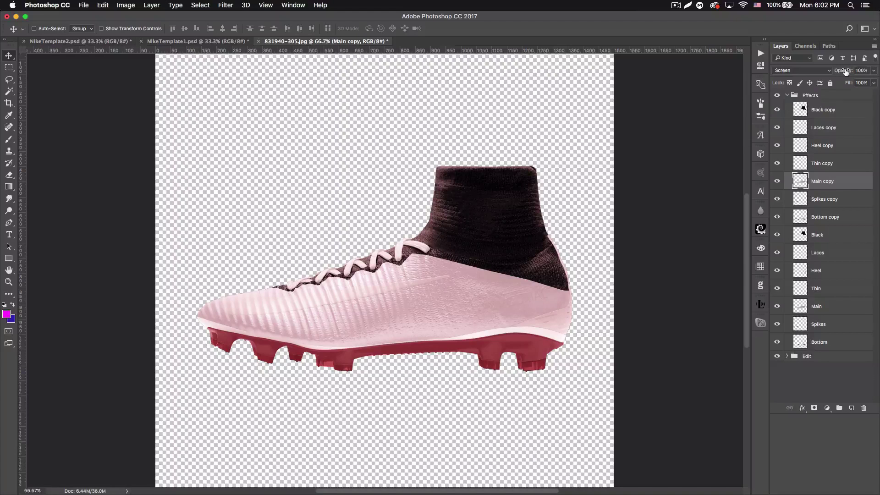
drag(845, 71, 814, 70)
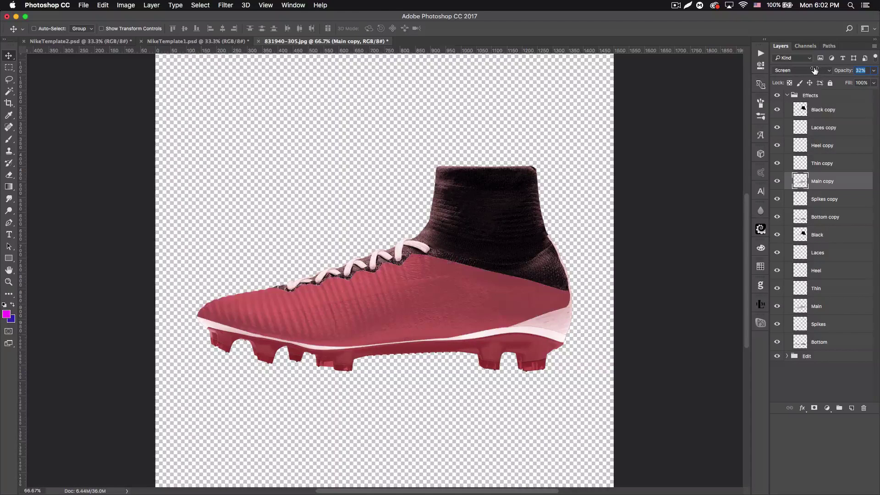
mouse_move(814, 70)
mouse_down()
mouse_move(843, 71)
mouse_move(804, 64)
mouse_up()
click(837, 306)
text(100)
key(Return)
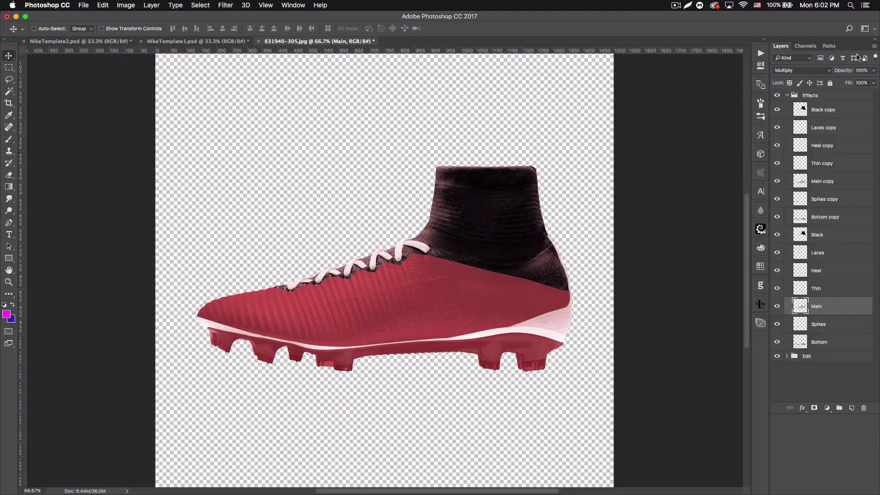
drag(845, 71, 841, 71)
key(Return)
click(822, 181)
drag(843, 72, 837, 72)
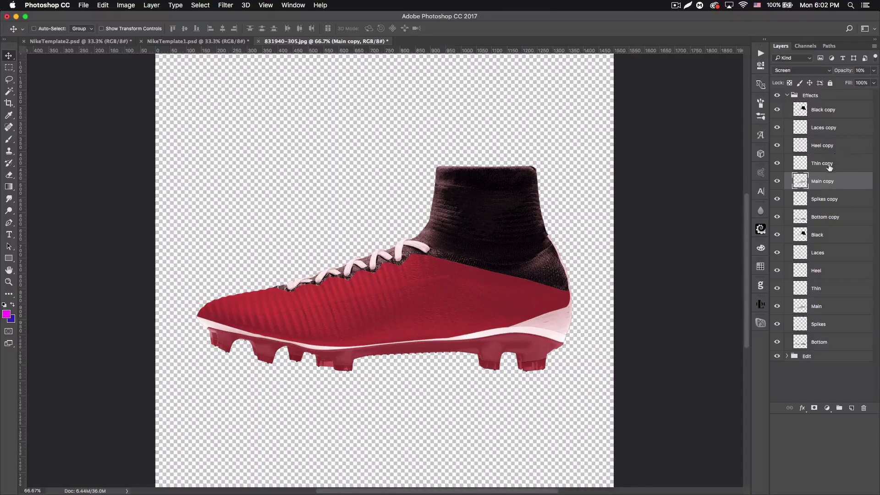
- Lower the opacity of the Screen Thin copy layer until the thin sole line takes on the red fill
click(833, 292)
drag(835, 71, 848, 72)
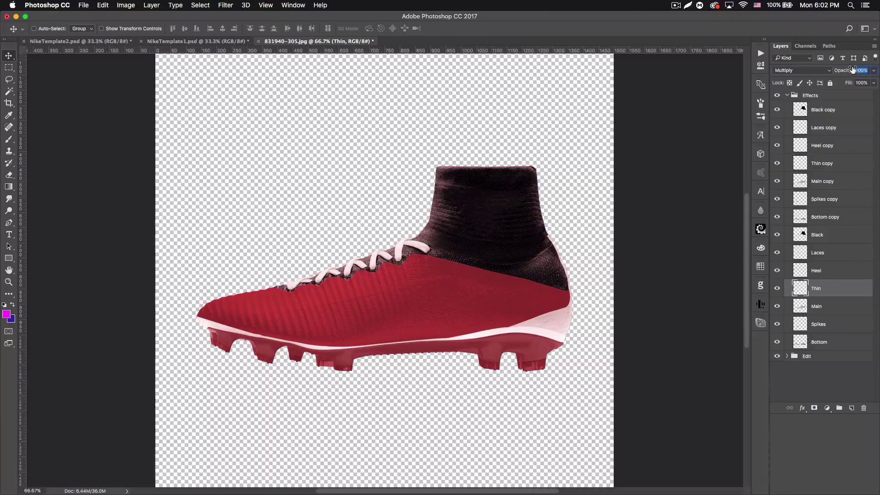
click(844, 165)
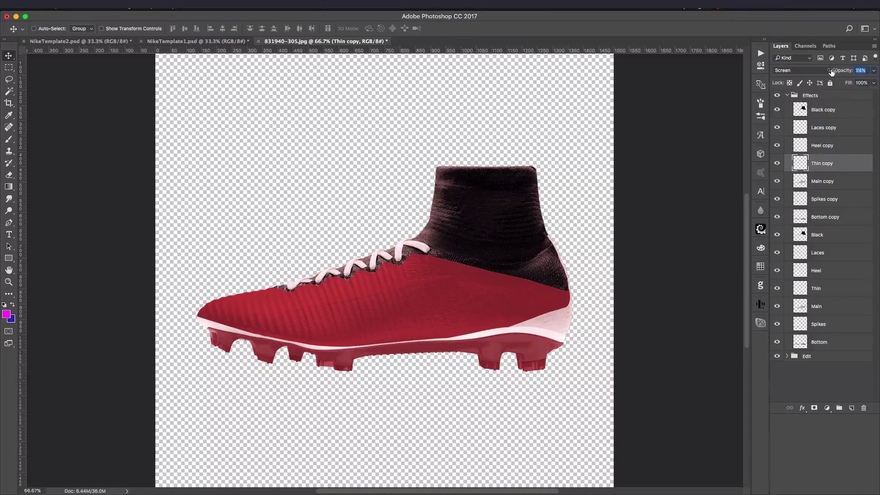
drag(811, 72, 802, 72)
- Set the opacity of the Screen Heel copy layer to 8% and the Laces copy layer to 7%
click(829, 147)
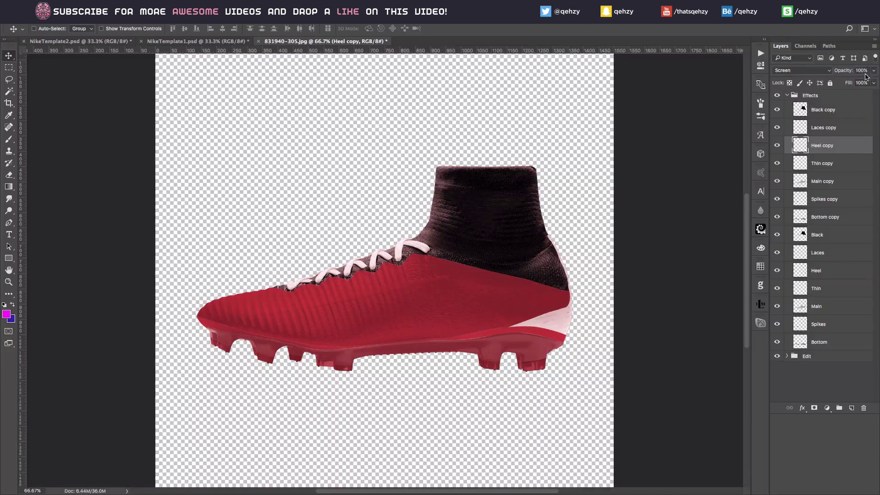
drag(843, 72, 802, 69)
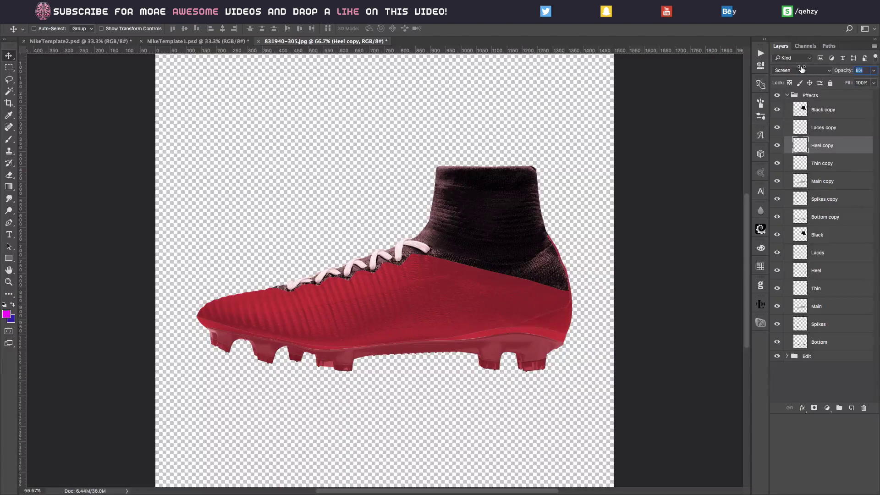
click(846, 127)
drag(846, 72, 797, 67)
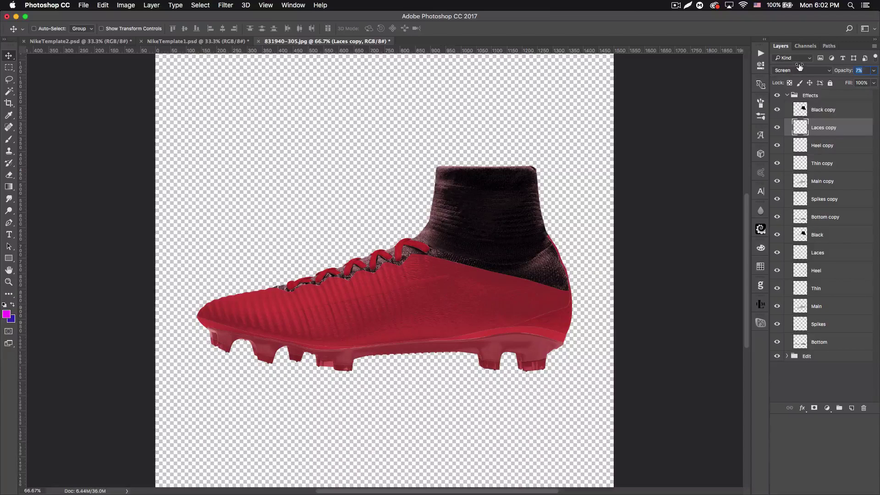
drag(799, 67, 799, 67)
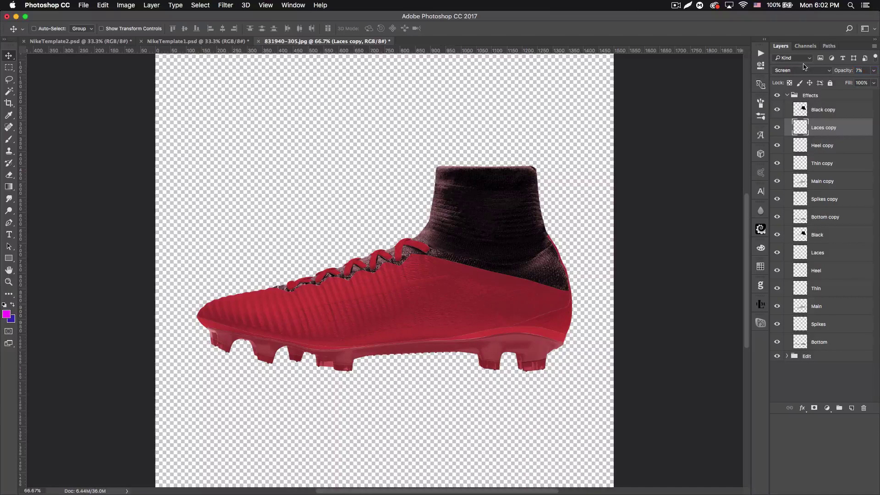
- Compare the Black copy layer on and off, and set the Multiply Black layer's opacity to 43%
click(821, 112)
click(778, 111)
click(778, 111)
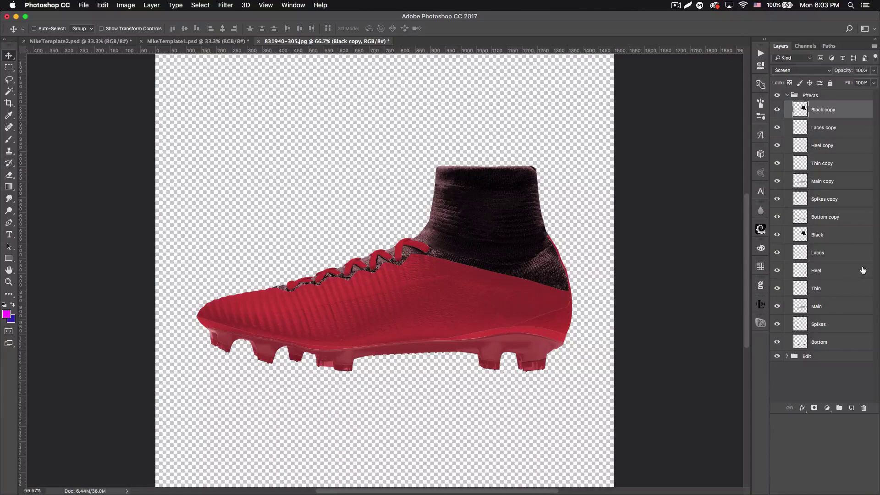
click(834, 238)
drag(845, 70, 819, 67)
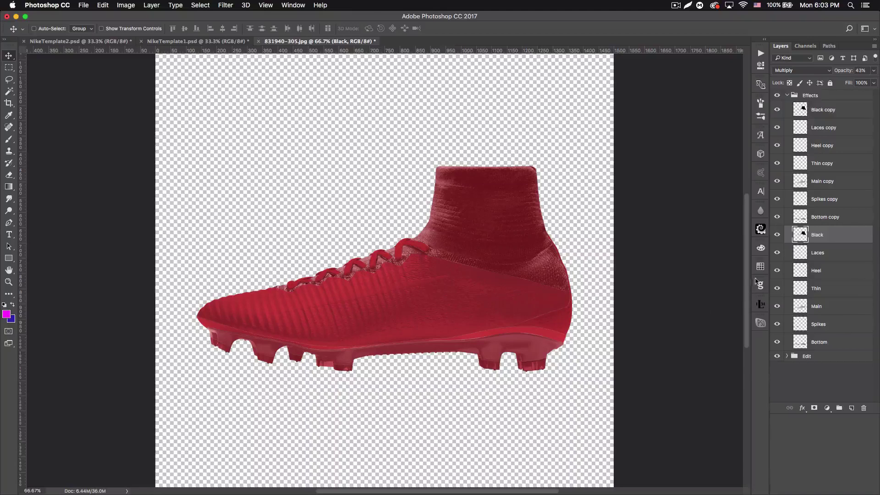
- Add a Levels adjustment layer above the Multiply Main layer and clip it to that layer
click(815, 308)
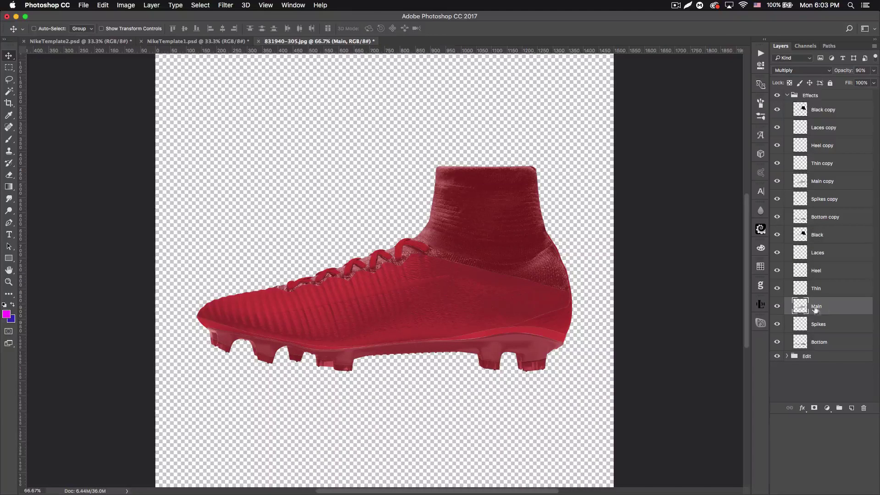
click(777, 307)
click(777, 307)
click(826, 407)
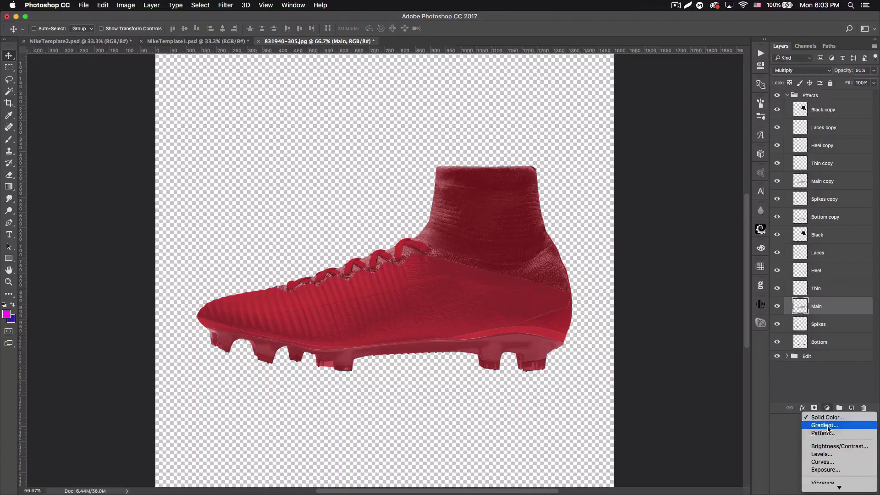
click(830, 453)
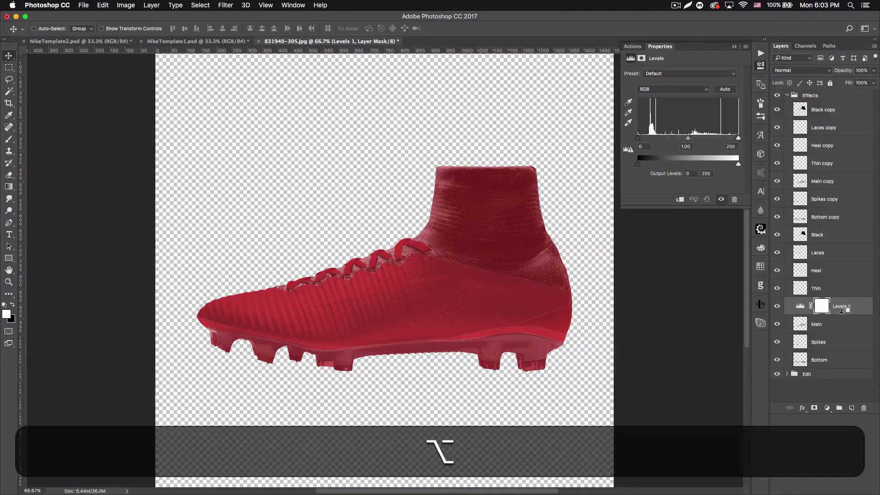
alt+click(842, 312)
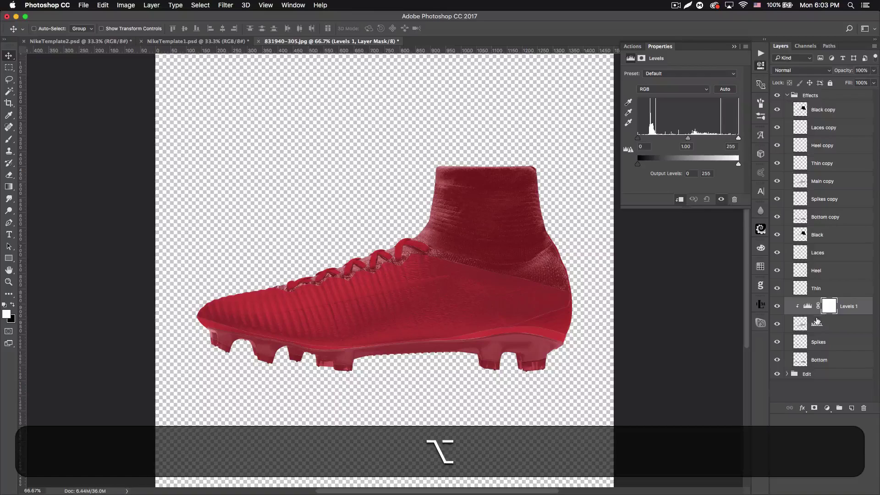
- Set the Main layer's Levels adjustment to a black input of 27 and a white input of 224
drag(638, 137, 647, 138)
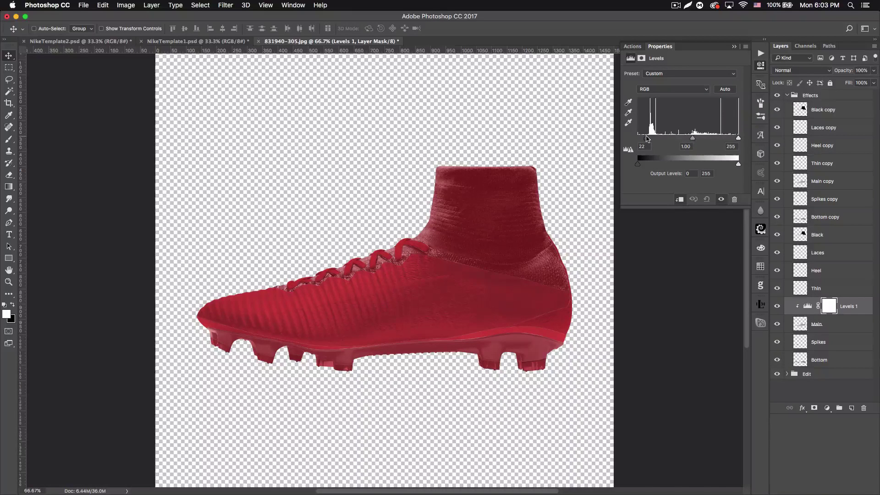
drag(738, 137, 726, 142)
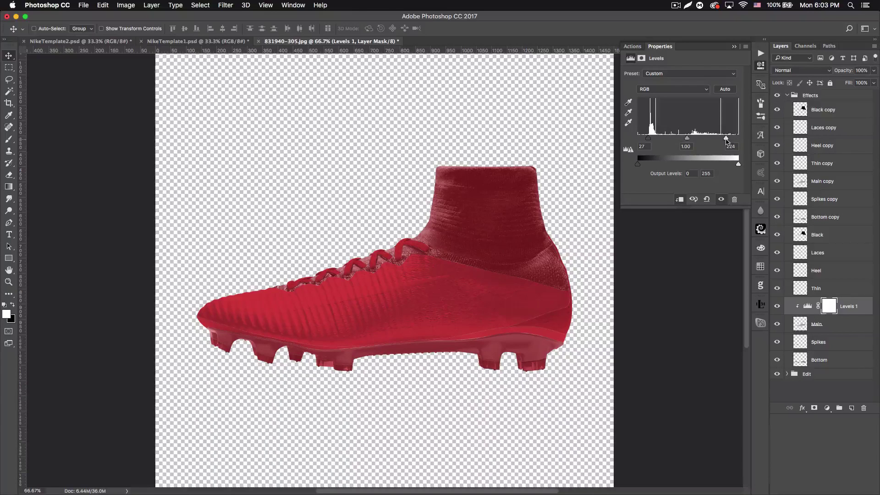
click(734, 46)
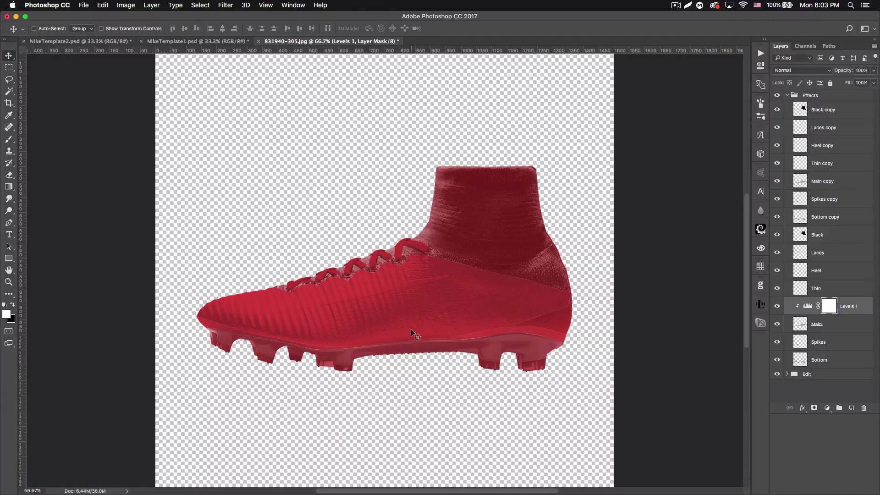
- Collapse the Effects group, expand the Edit group and change its Black fill layer to white ffffff
key(super+minus)
key(super+minus)
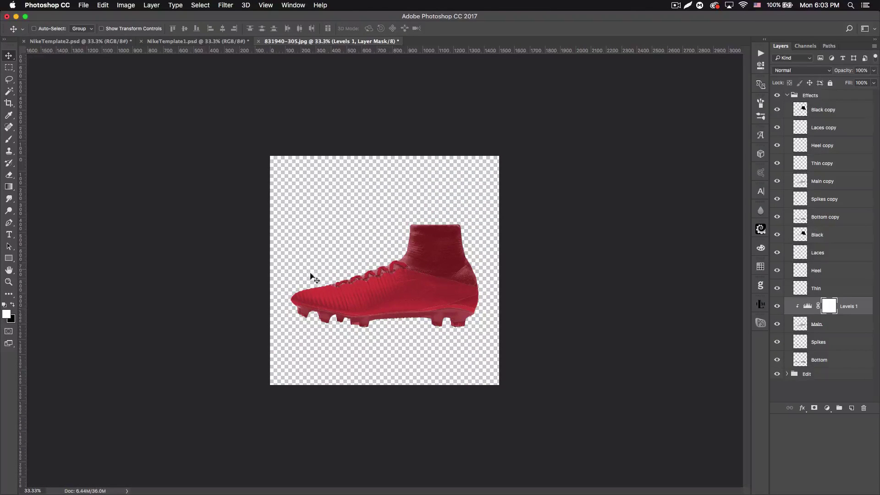
click(787, 95)
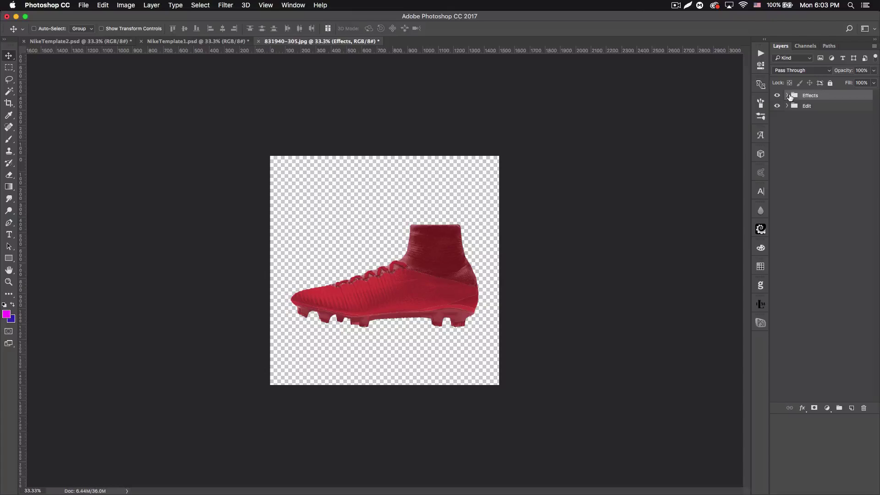
click(787, 106)
double_click(798, 120)
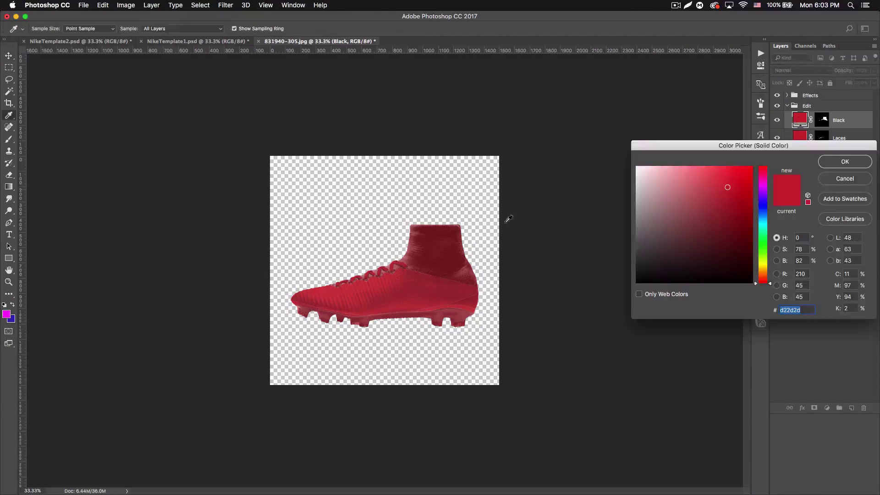
text(ffffff)
click(588, 345)
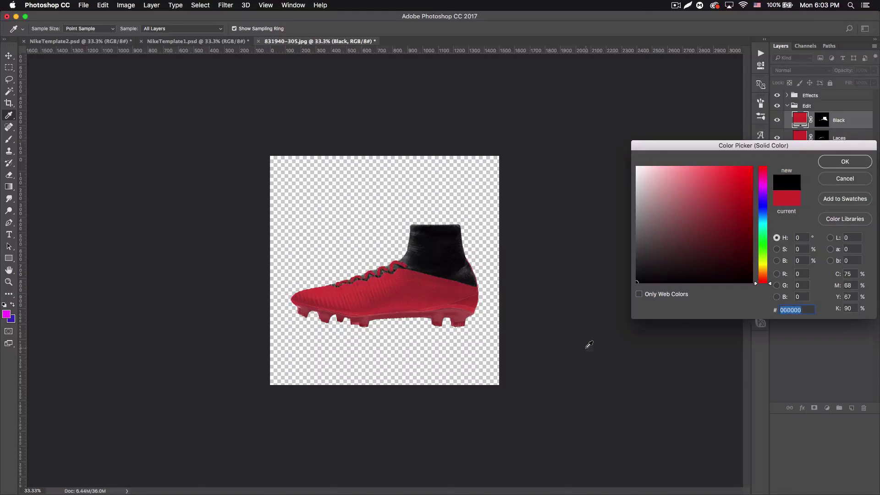
key(super+z)
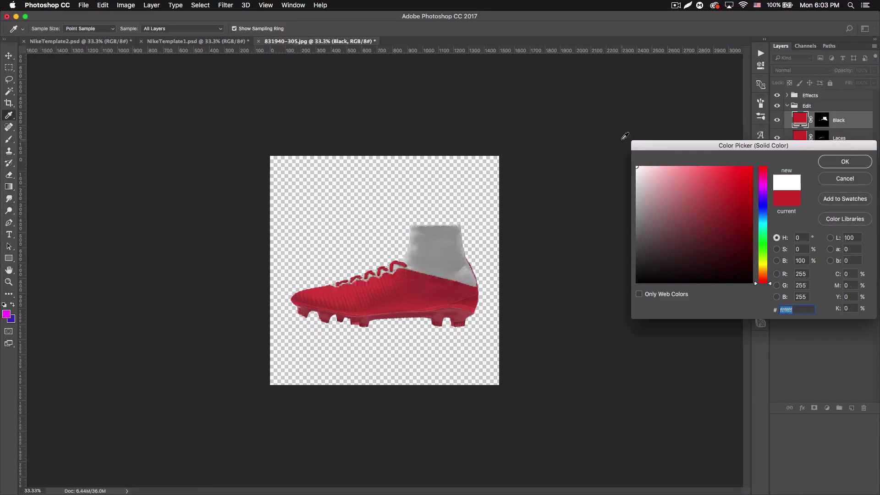
click(859, 164)
- Change the Laces and Main fill layers in the Edit group to white ffffff
double_click(800, 138)
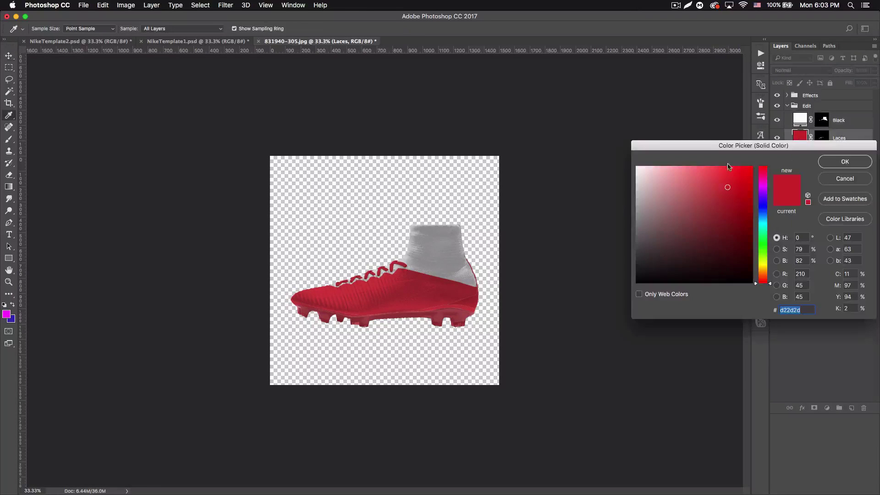
text(ffffff)
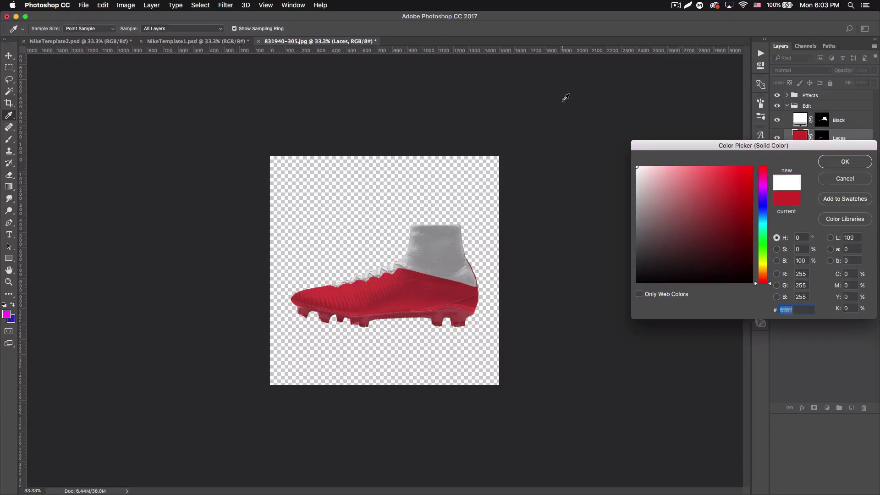
click(838, 164)
double_click(802, 190)
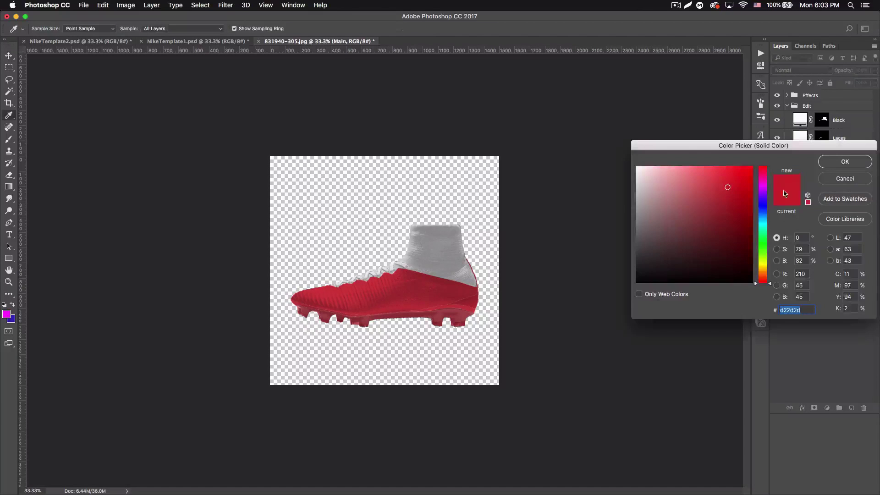
text(ffffff)
click(846, 167)
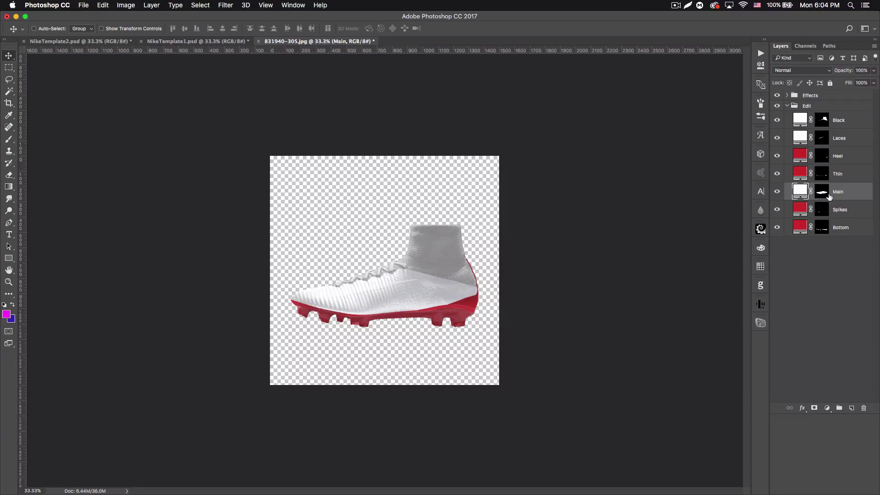
- Add a new layer clipped to the Main fill layer and fill a rectangular selection across the lower shoe with the background colour
click(851, 409)
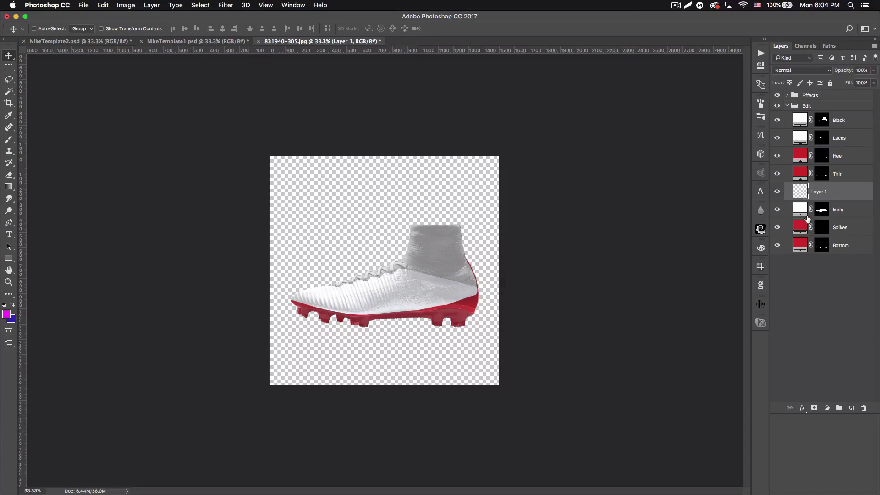
alt+click(842, 196)
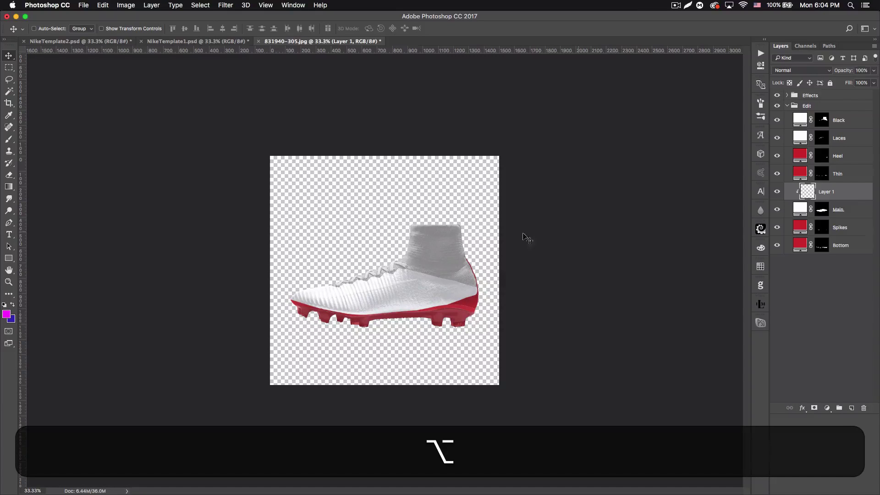
click(10, 69)
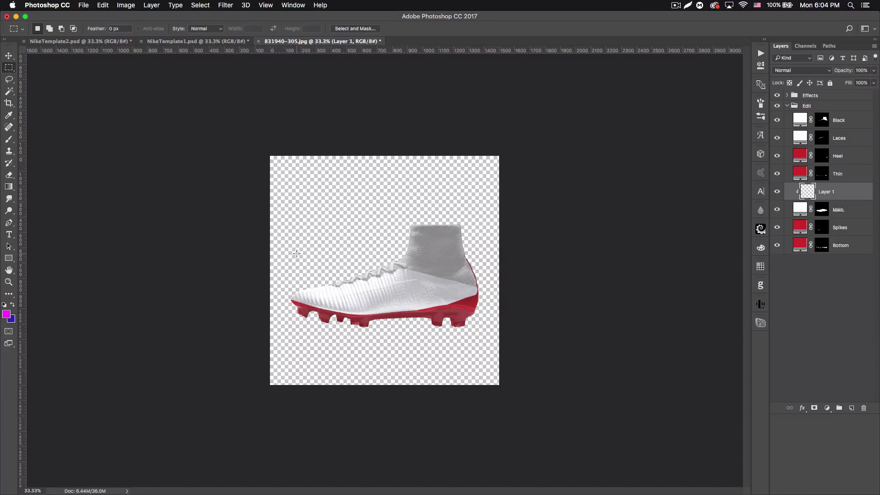
drag(280, 246, 493, 341)
key(super+BackSpace)
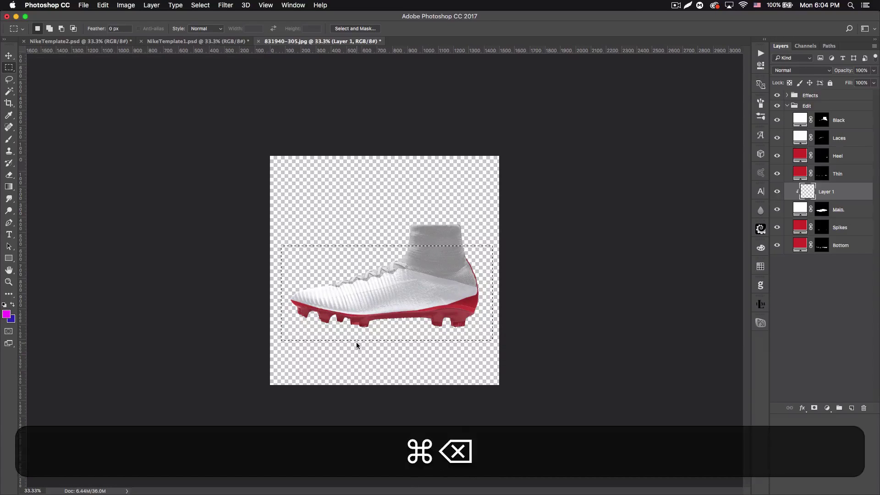
- Deselect the rectangle and scale the blue fill on Layer 1 to about 90.7% width and 61.7% height, framing the shoe's main part
key(super+d)
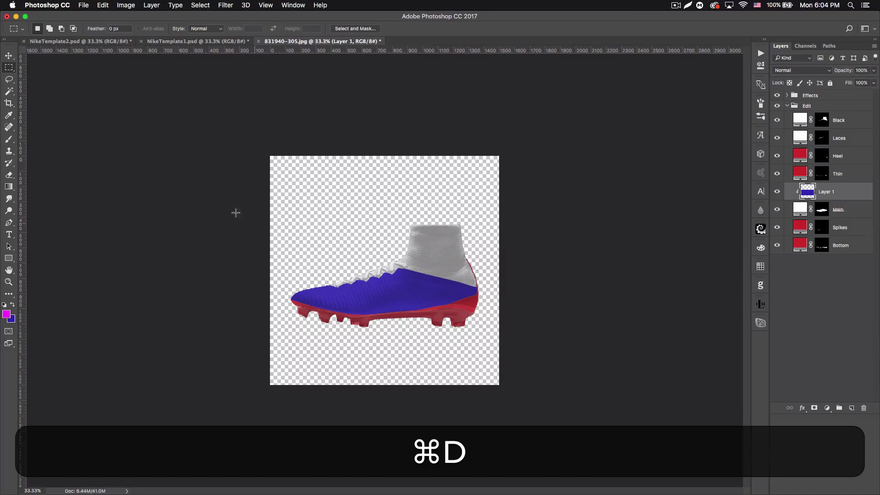
click(9, 56)
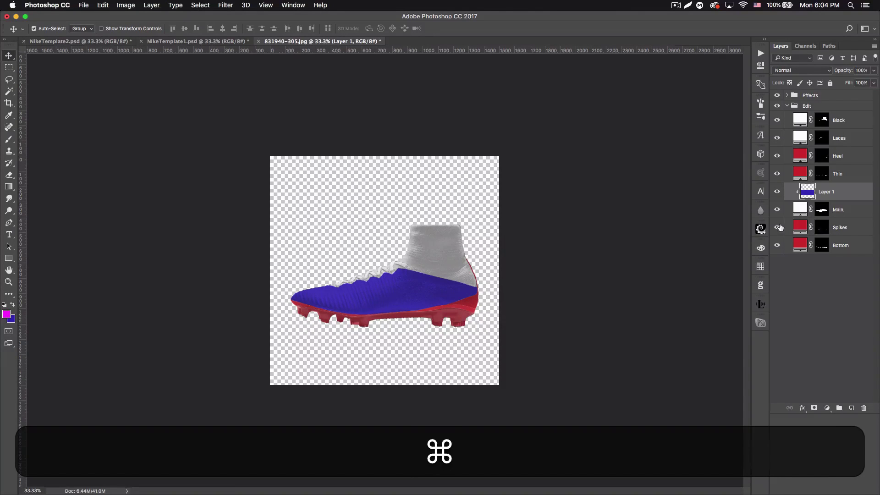
key(super+t)
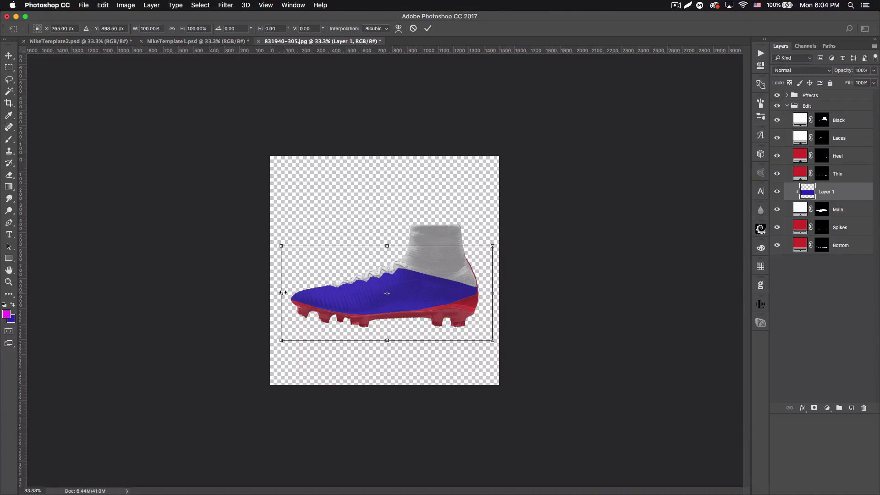
drag(283, 293, 286, 294)
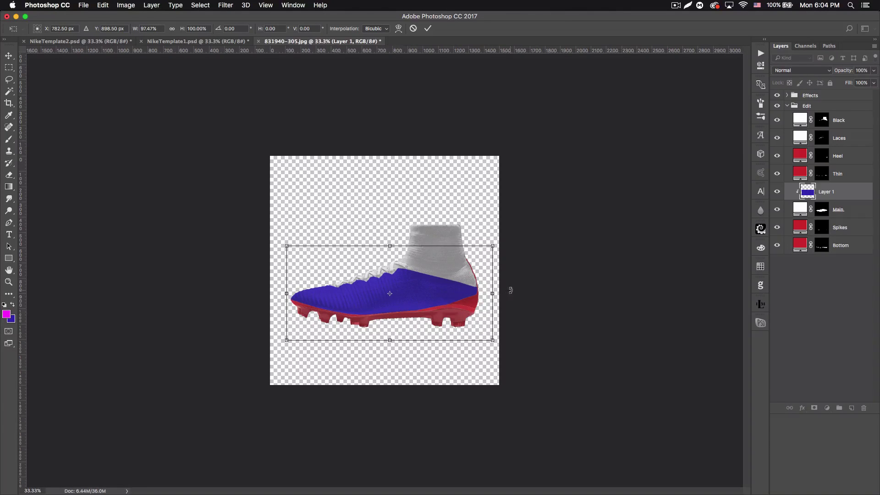
drag(493, 293, 481, 293)
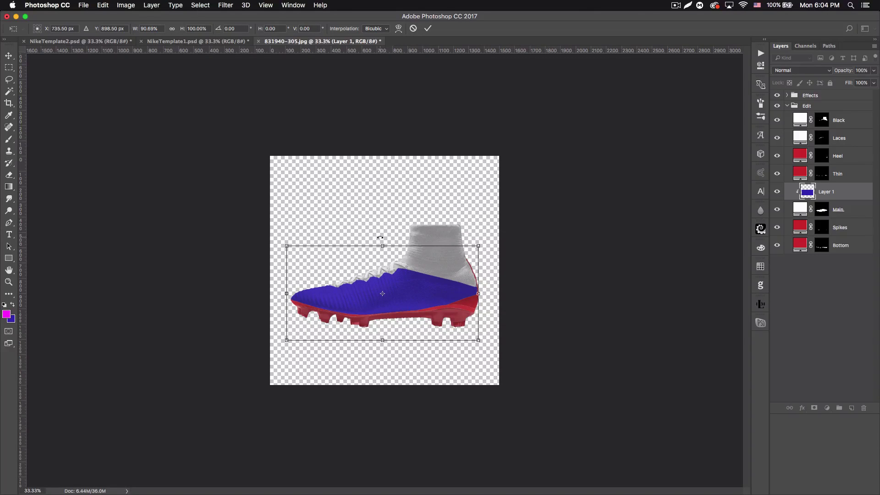
drag(384, 243, 384, 261)
drag(383, 333, 387, 321)
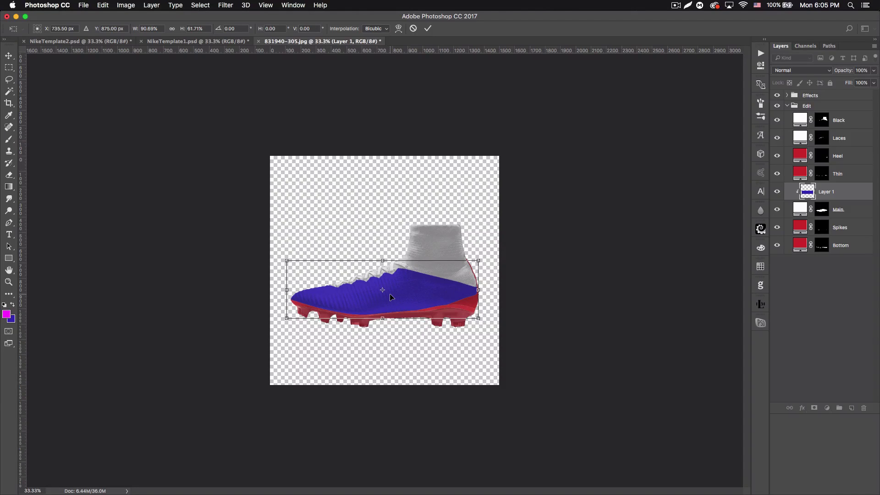
key(Return)
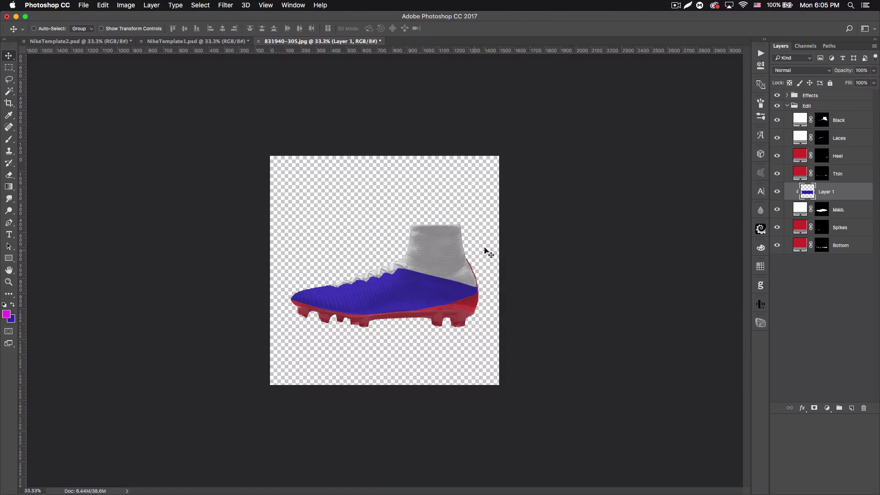
- Convert the clipped blue Layer 1 to a smart object and open its contents for editing
right_click(843, 193)
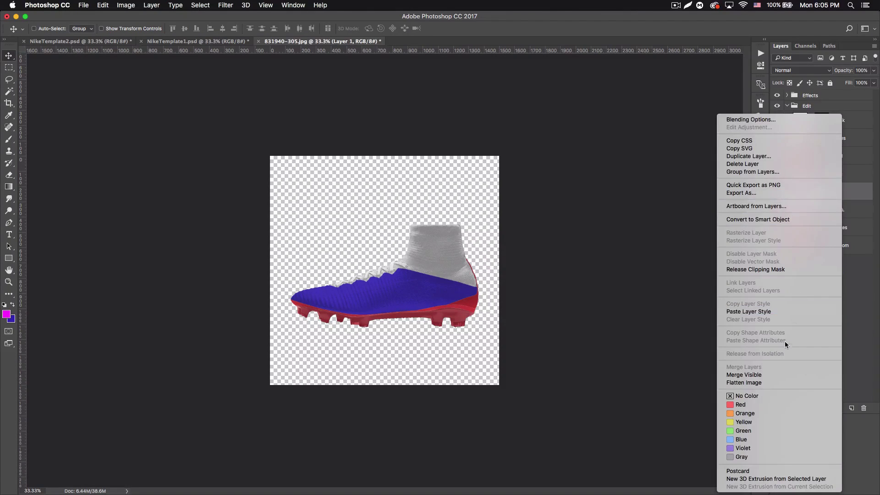
click(752, 219)
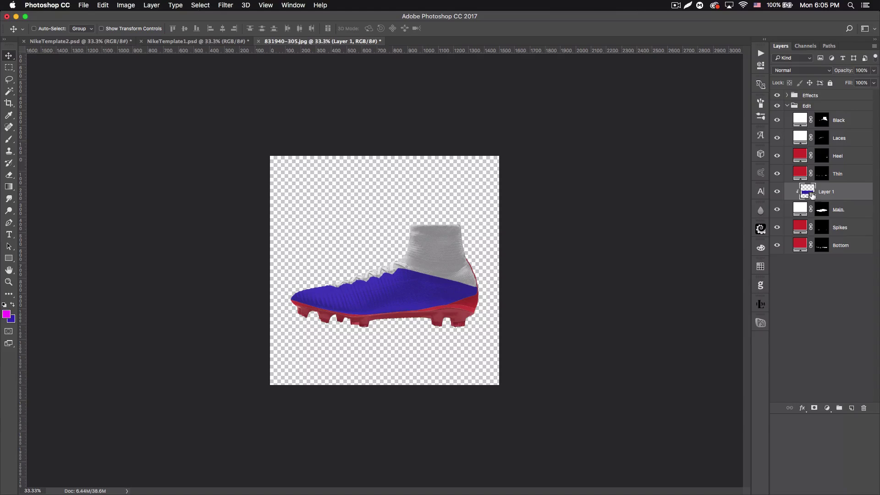
double_click(813, 196)
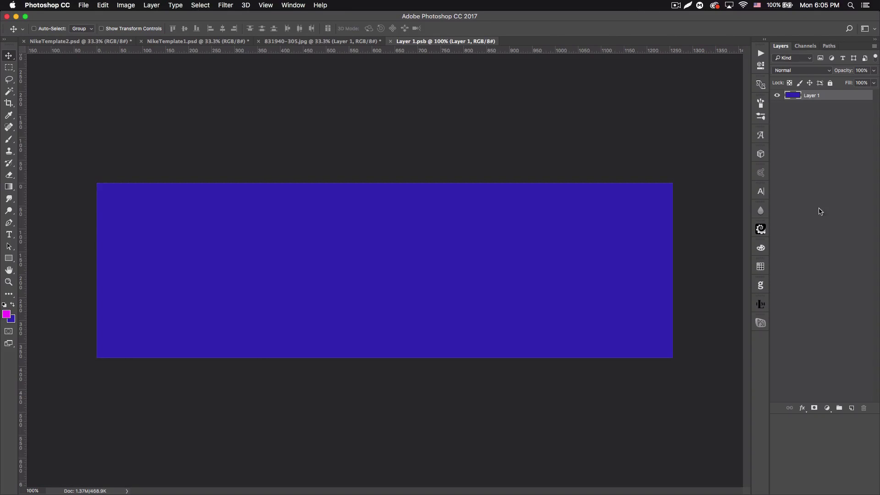
- Add a new empty layer to the smart object's contents and delete the blue layer beneath it
click(851, 407)
click(819, 106)
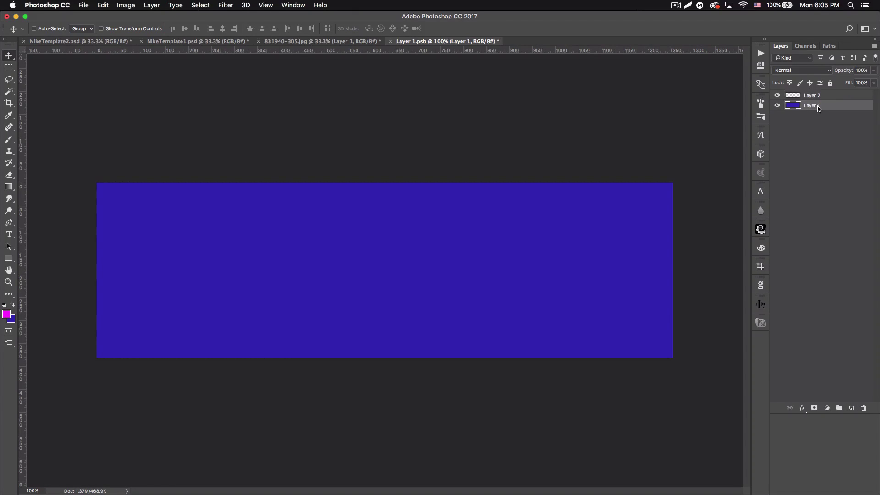
key(BackSpace)
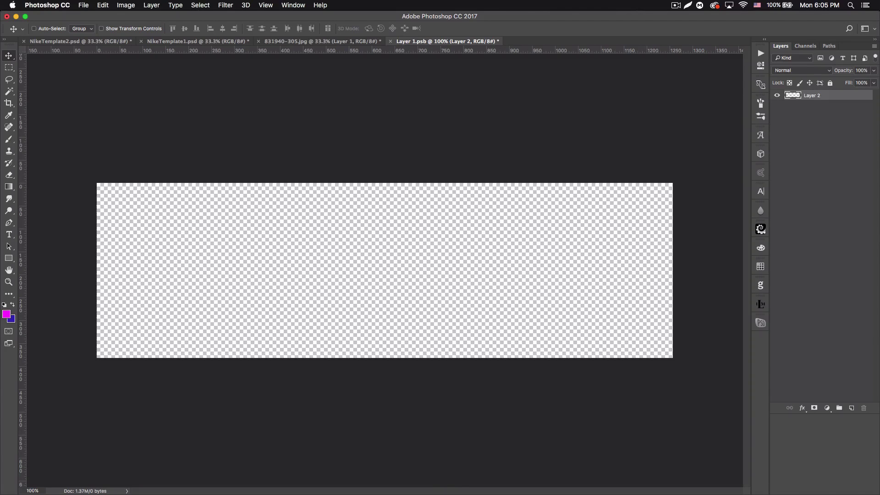
- Choose the rough paint-stroke brush tip labelled 1543 for the Brush tool and set its size to 284 px
click(8, 138)
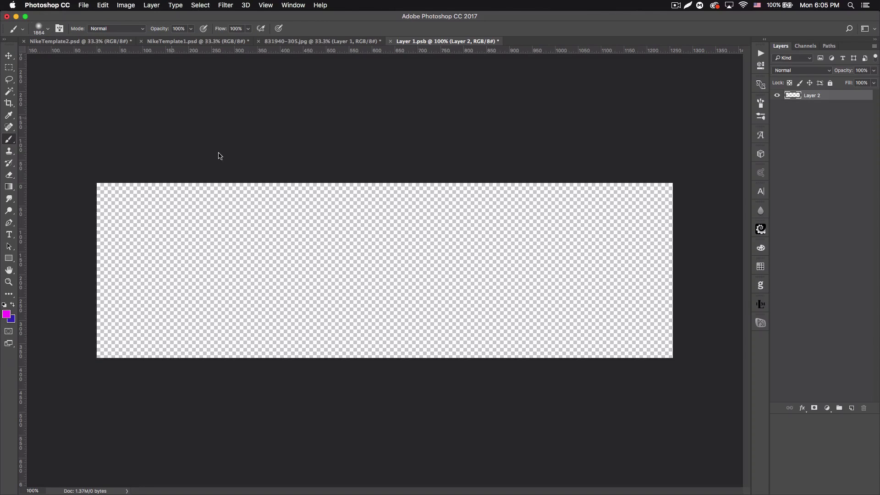
click(48, 32)
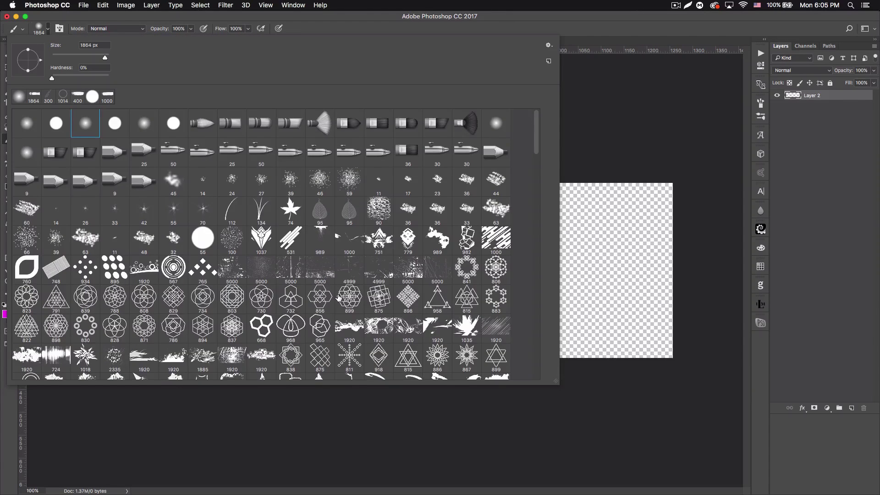
scroll(339, 294, down, 7)
scroll(338, 298, down, 2)
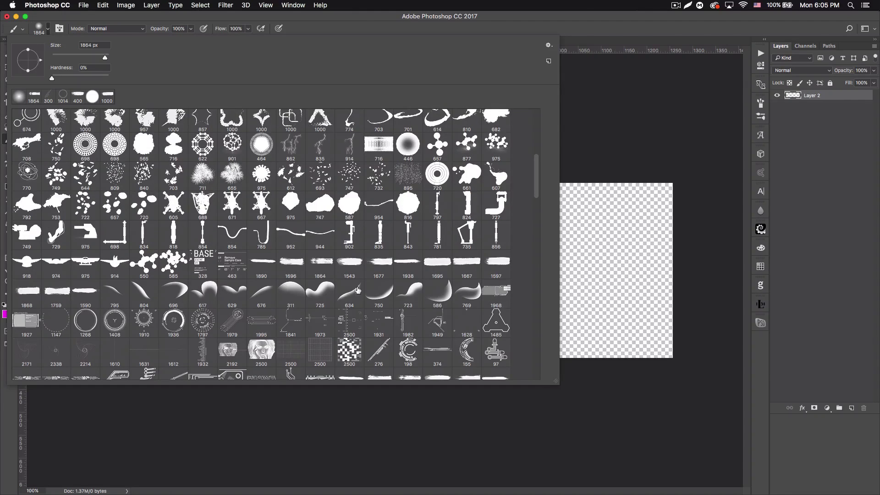
click(341, 268)
drag(105, 57, 99, 57)
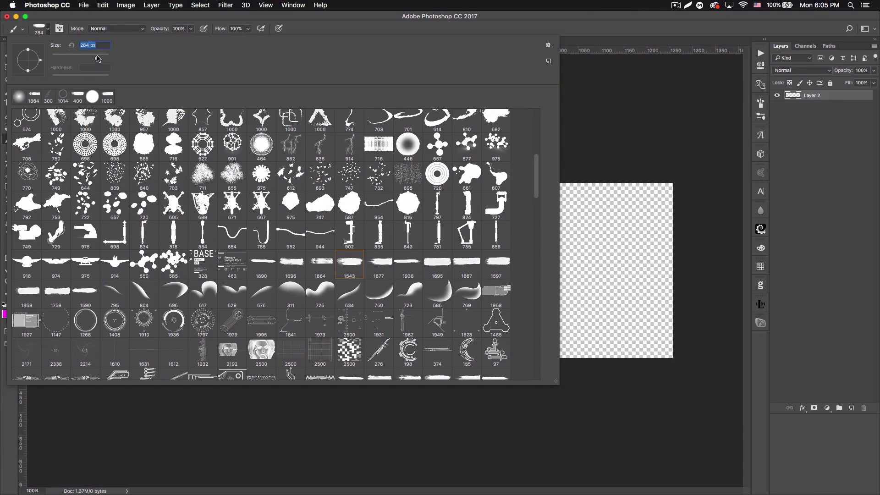
key(Return)
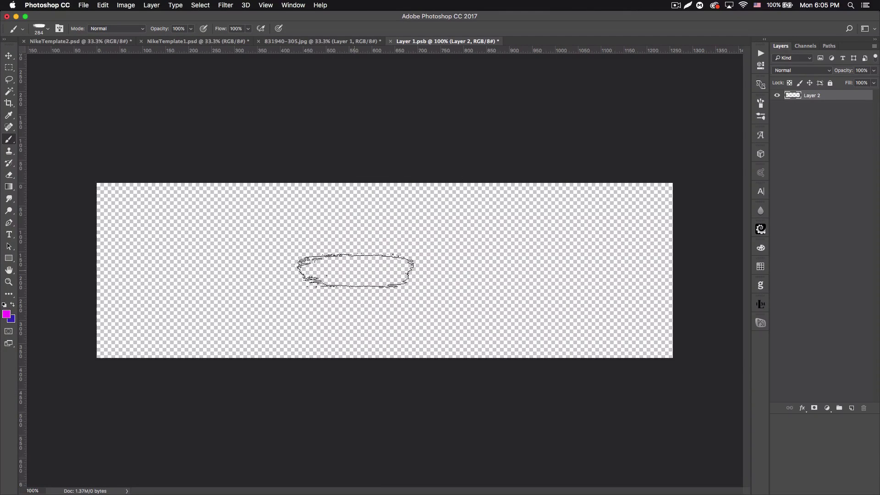
- Enlarge the brush to 900 px and stamp three magenta paint strokes across the canvas: two along the upper edge, one along the lower edge
key(])
key(])
key(])
key(])
key(])
key(])
key(])
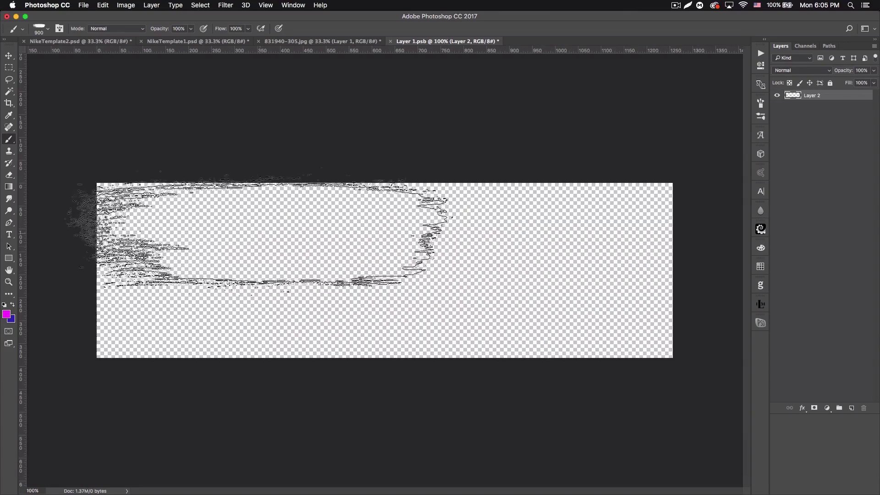
click(258, 231)
click(349, 341)
click(637, 229)
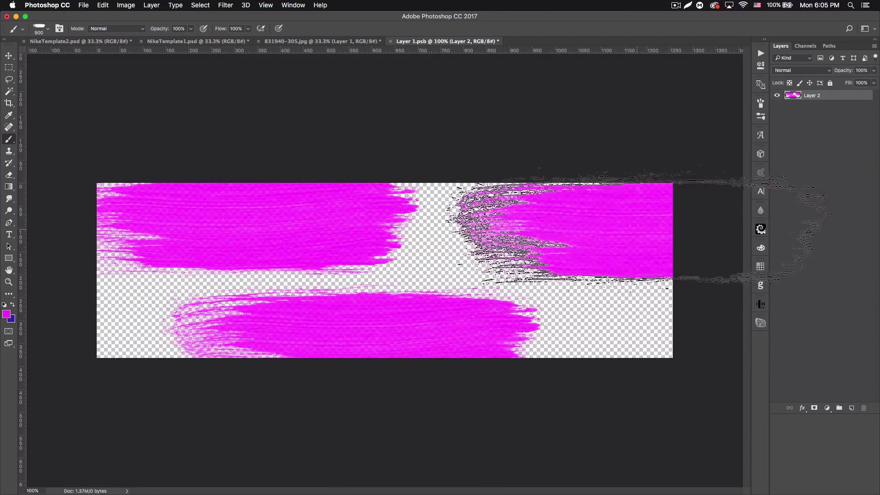
- Save the smart object's contents and return to the 831940-305.jpg shoe document
click(9, 56)
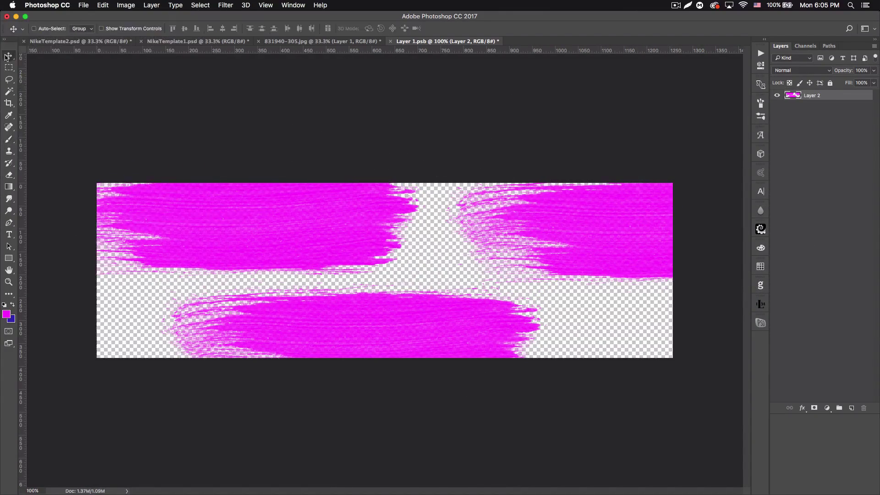
key(super+s)
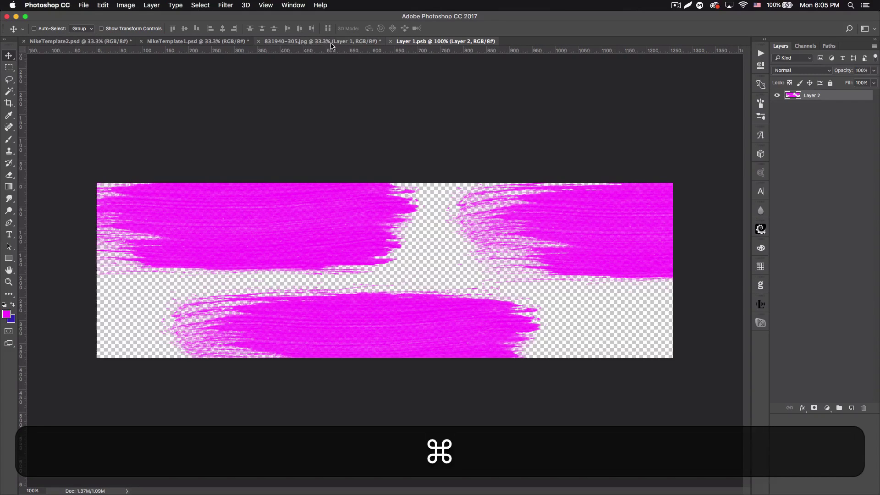
click(310, 41)
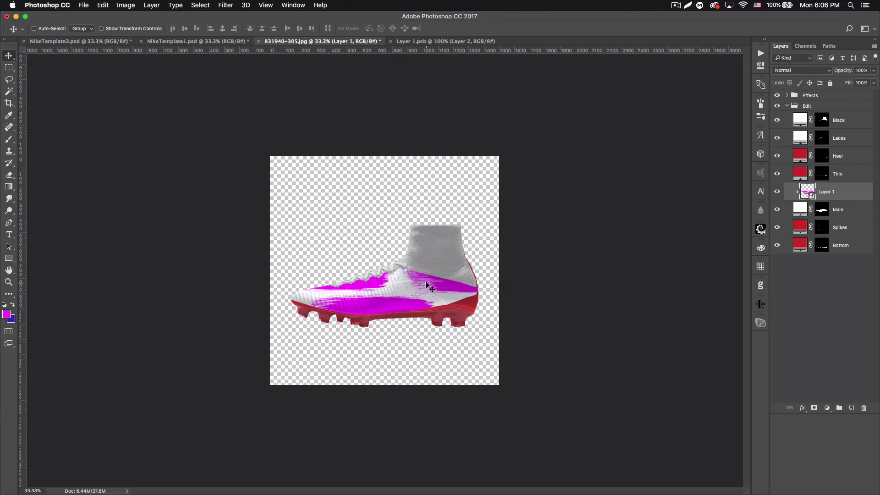
click(105, 5)
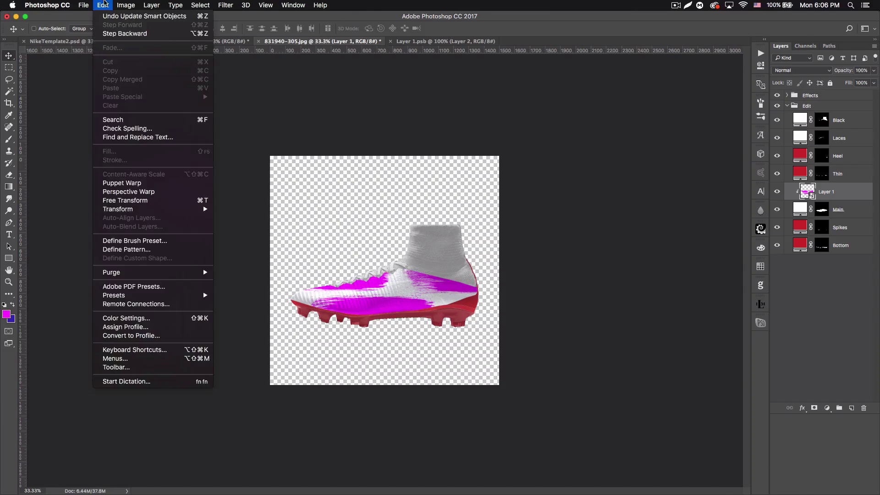
click(131, 183)
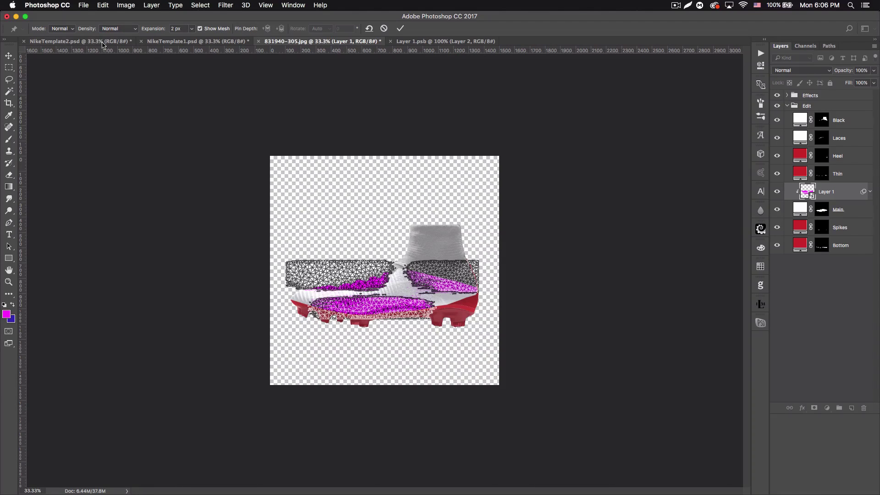
click(400, 28)
- Start a Puppet Warp on Layer 1 and place pins at the corners and along the upper and lower edges of its mesh
click(103, 5)
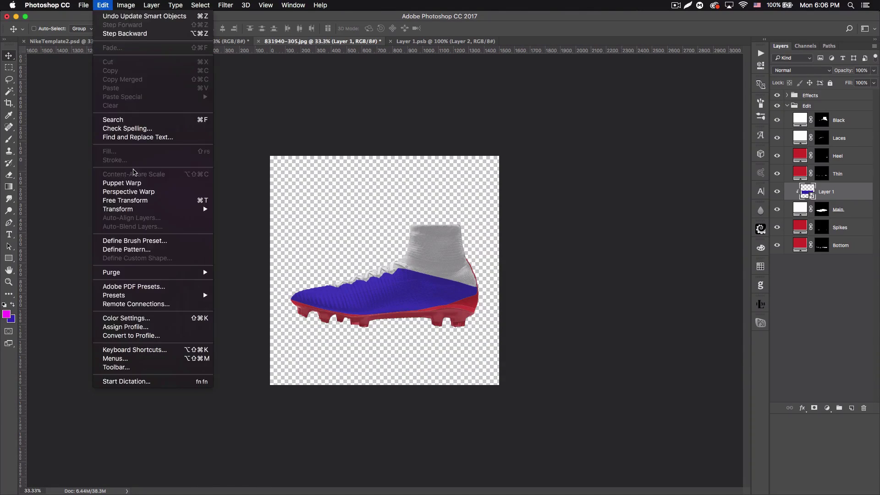
click(137, 184)
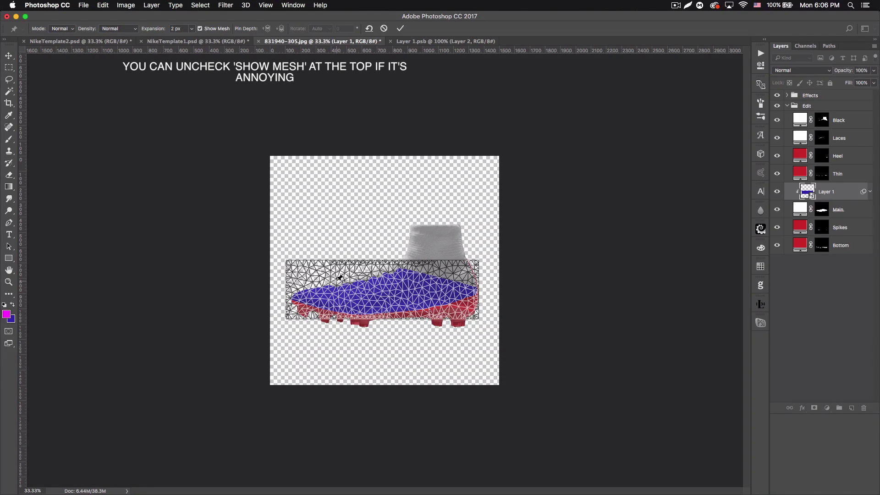
click(287, 260)
click(287, 316)
click(477, 260)
click(400, 261)
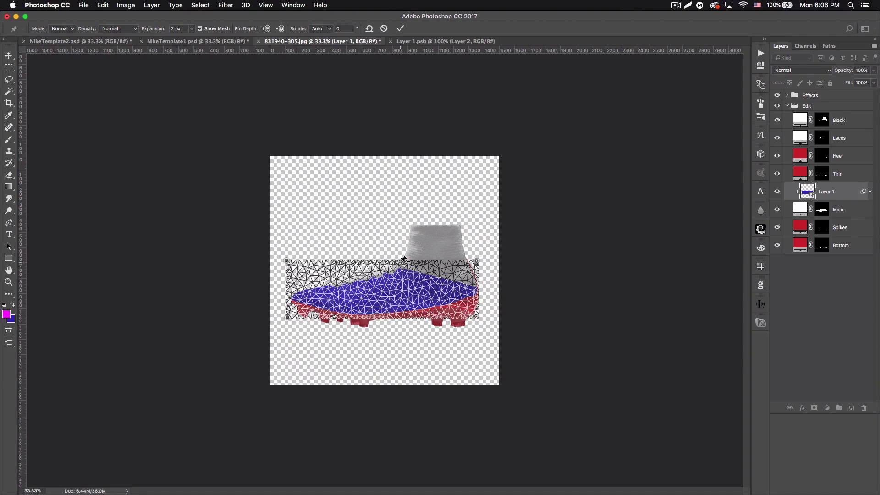
click(348, 260)
click(394, 316)
- Try to bend the toe end of the mesh along the shoe's outline by moving its pins, and cancel the Puppet Warp
click(347, 261)
drag(347, 263, 347, 282)
drag(286, 261, 308, 311)
click(393, 316)
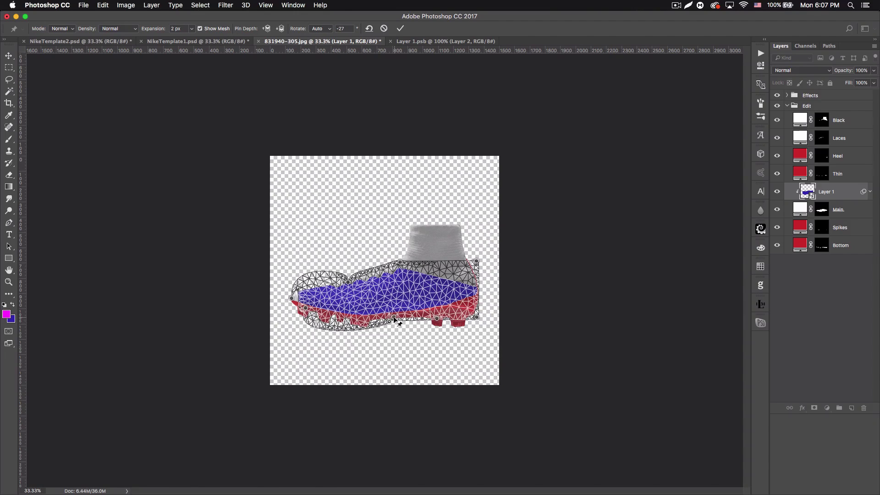
click(389, 321)
click(383, 29)
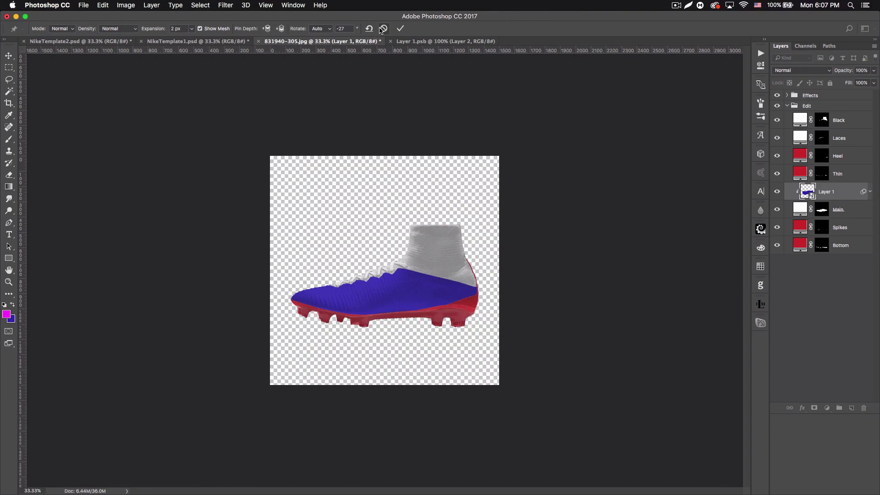
click(102, 5)
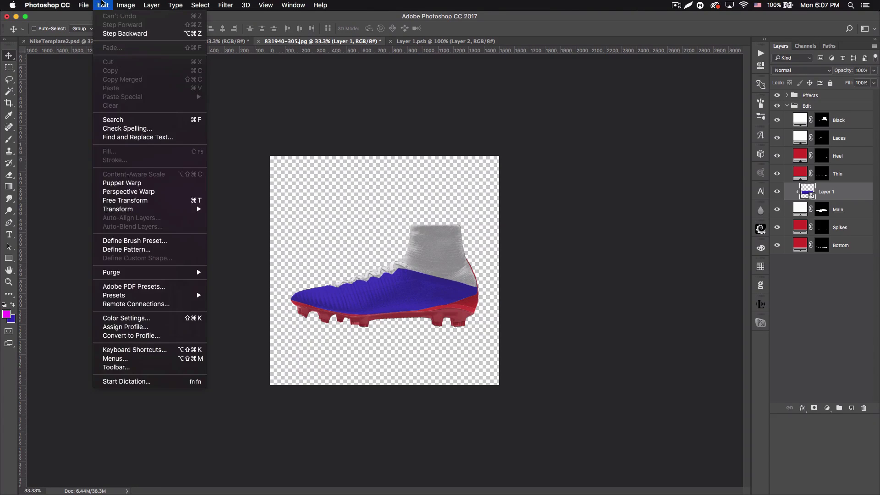
click(139, 204)
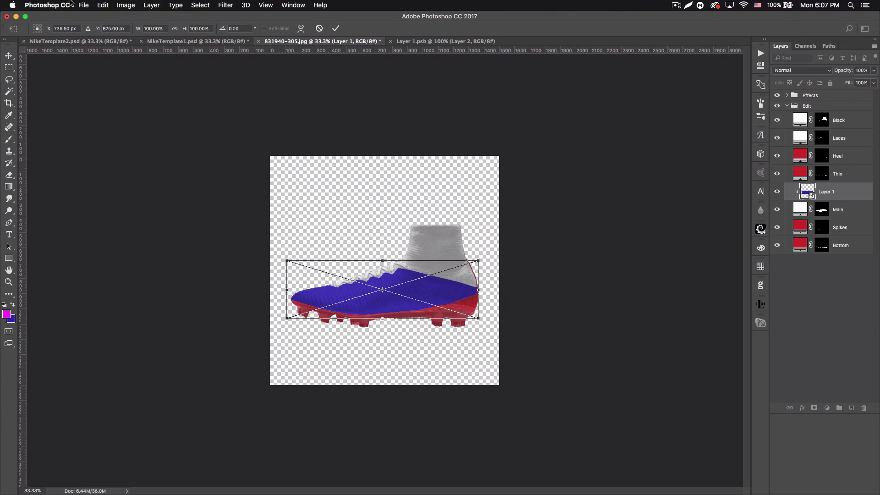
click(110, 4)
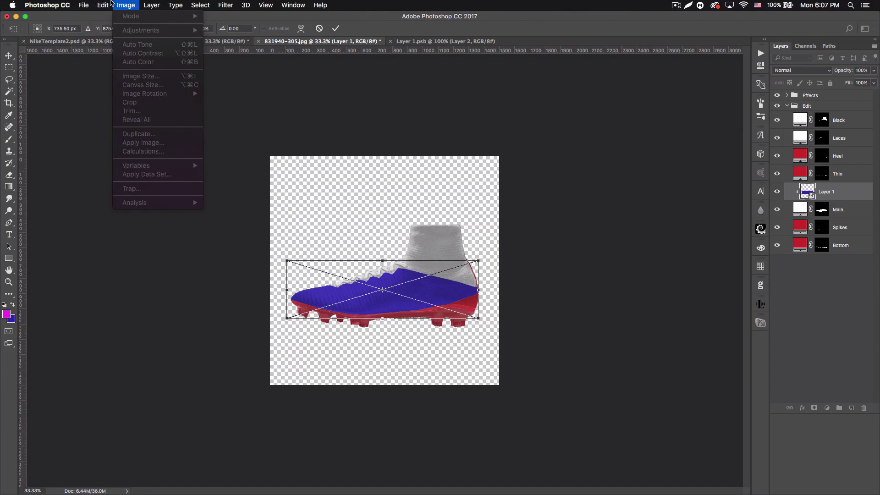
click(122, 28)
key(super+Return)
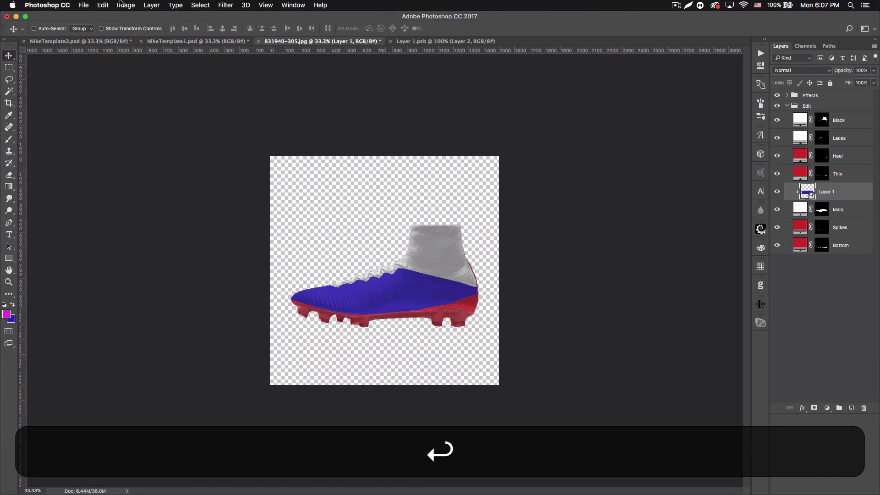
- Start a Warp on Layer 1 and pull the upper edge of its mesh down along the laces and toe
click(103, 5)
mouse_move(168, 211)
click(224, 267)
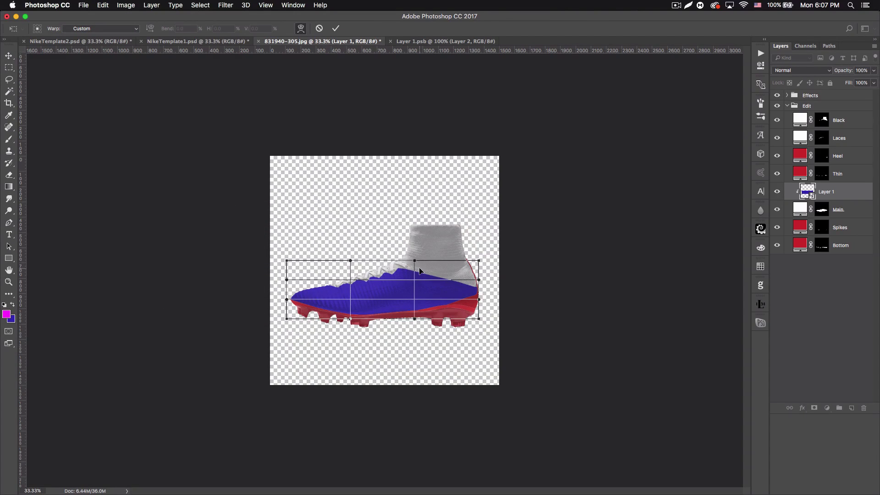
drag(350, 261, 351, 273)
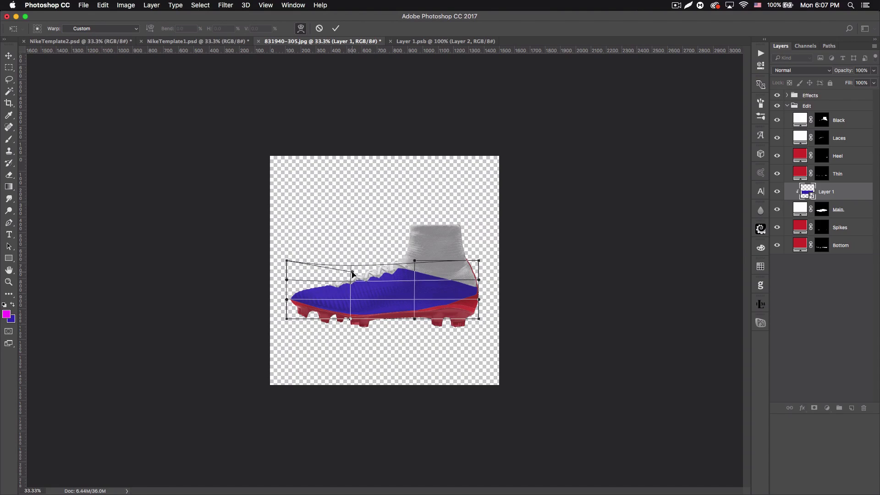
mouse_move(287, 262)
mouse_down()
mouse_move(286, 287)
mouse_move(292, 264)
mouse_up()
key(super+z)
key(super+z)
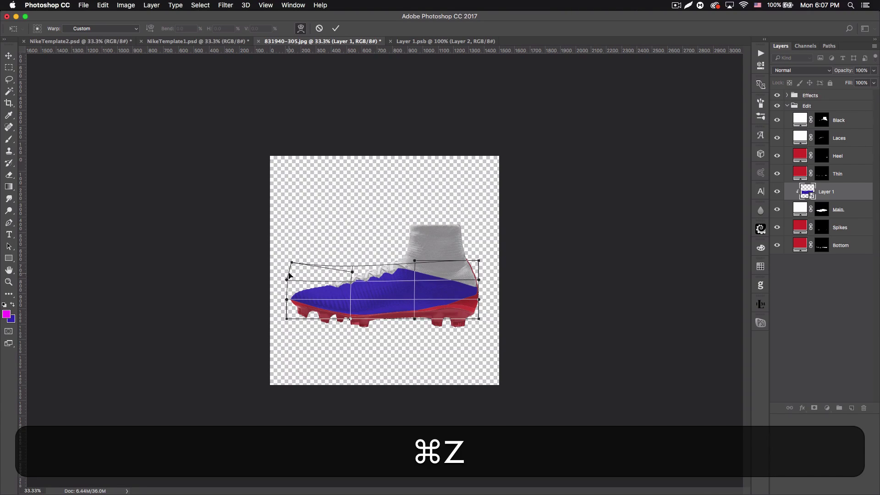
drag(292, 263, 290, 279)
- Pull both heel corners and the lower toe corner of the warp mesh inward toward the shoe's outline, and apply the warp
drag(480, 260, 468, 260)
drag(479, 318, 456, 314)
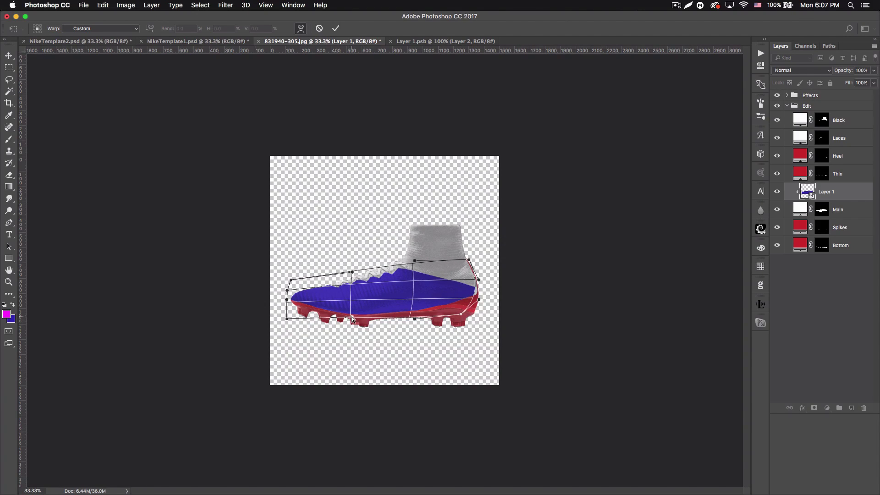
drag(289, 319, 293, 316)
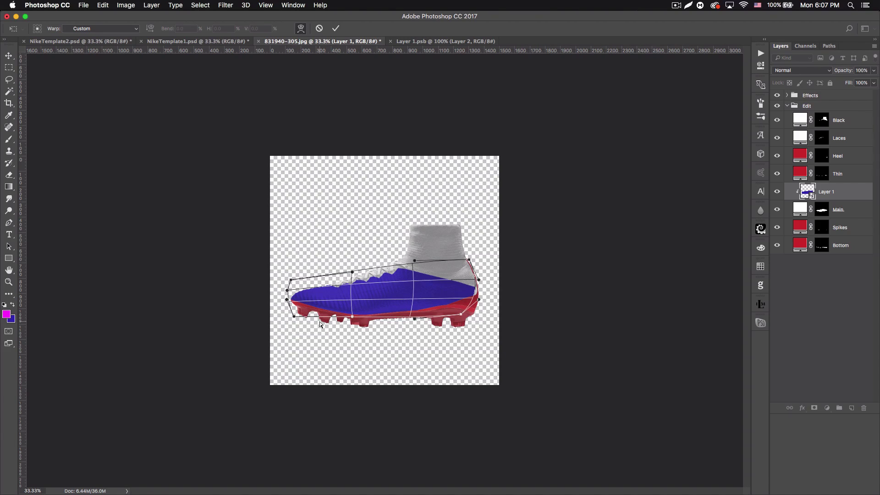
key(Return)
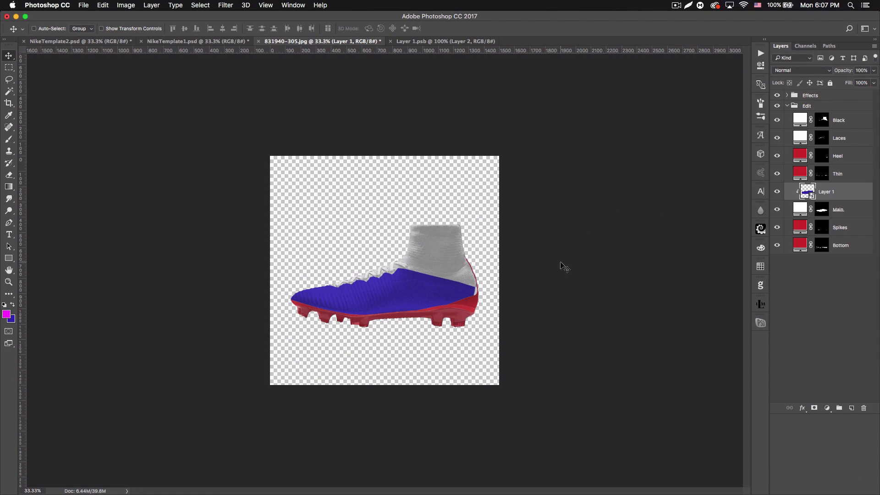
- Stretch Layer 1 horizontally to about 102.4% width so the design reaches past the heel
key(super+t)
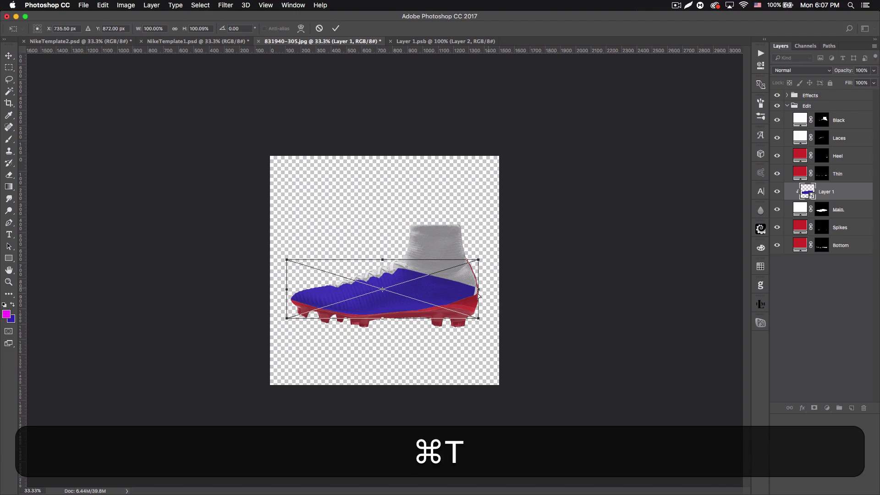
drag(480, 289, 483, 288)
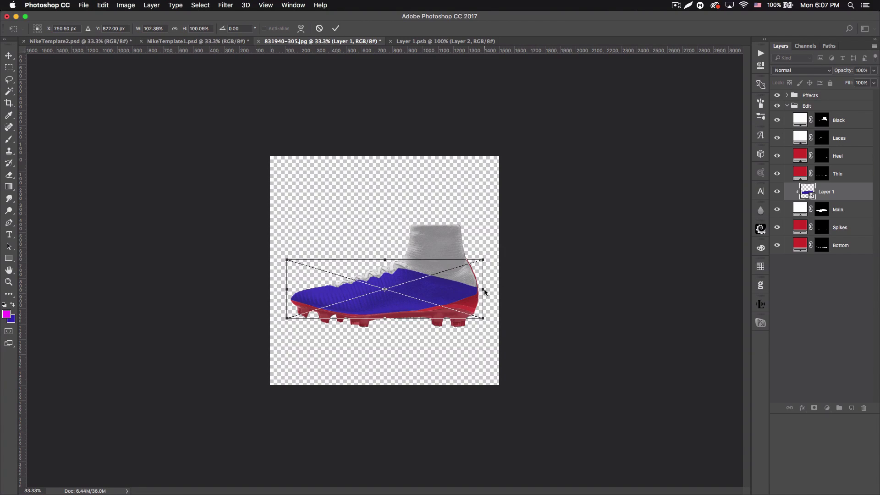
key(Return)
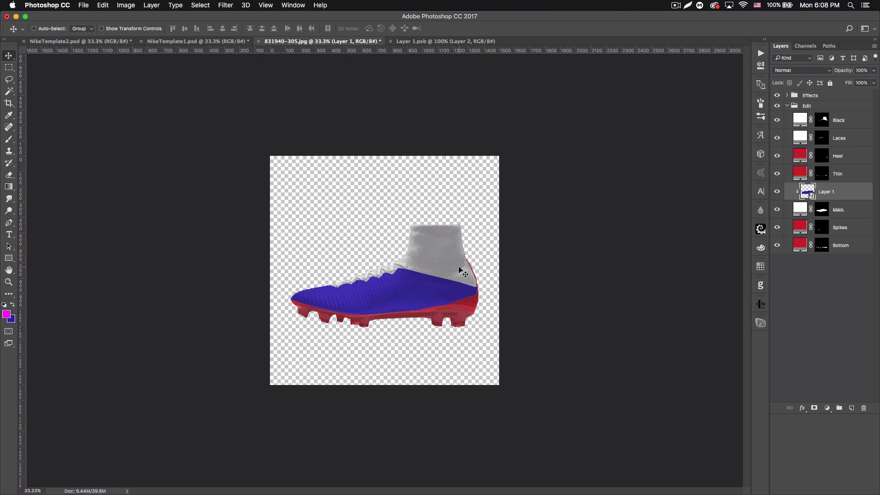
- Collapse the Edit group, add a new layer beneath it, reset the colours to black and white, and fill the layer with white
key(super+equal)
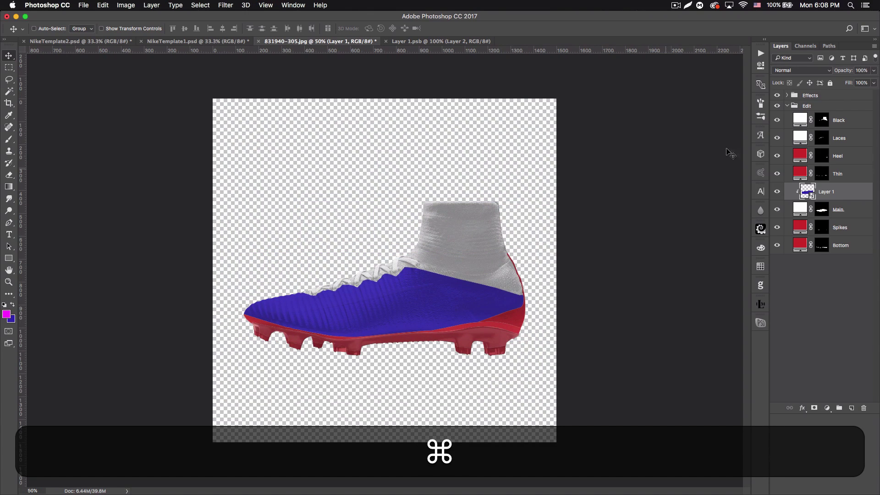
click(786, 106)
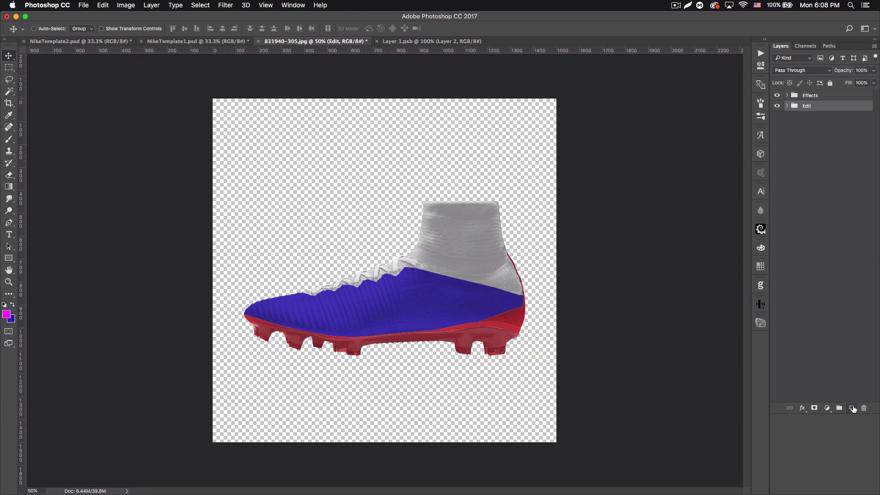
click(852, 408)
drag(829, 112, 830, 132)
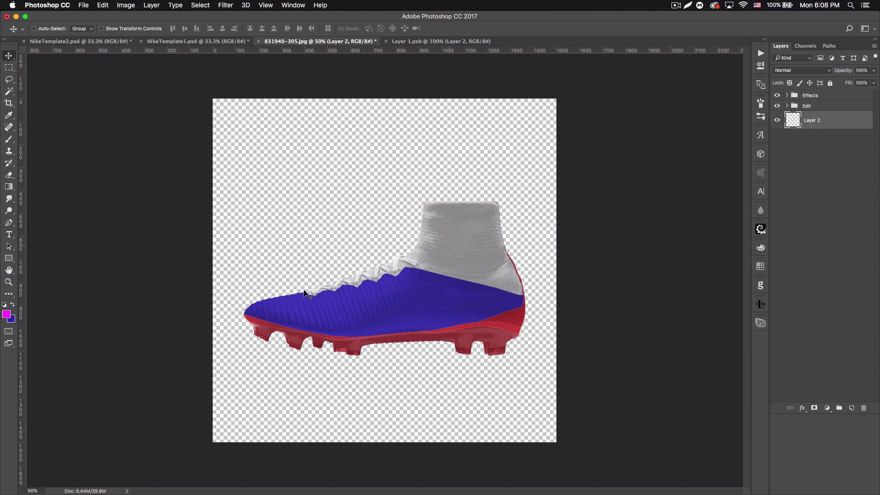
click(4, 305)
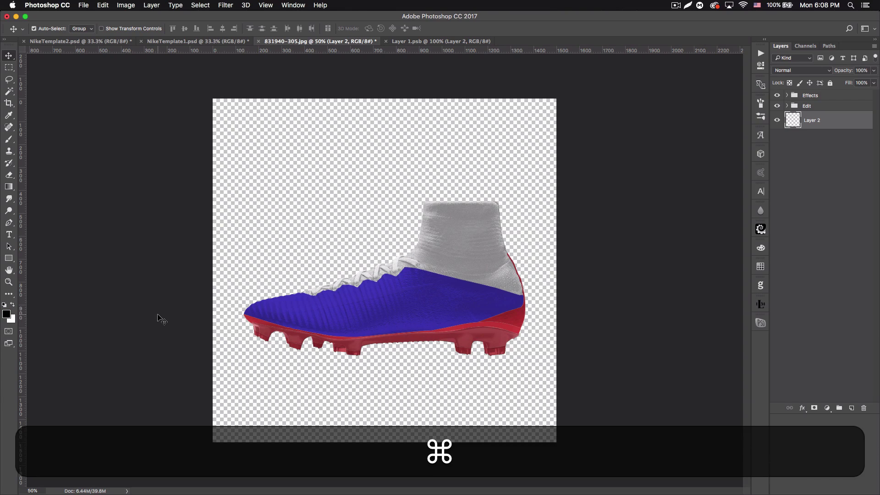
key(super+BackSpace)
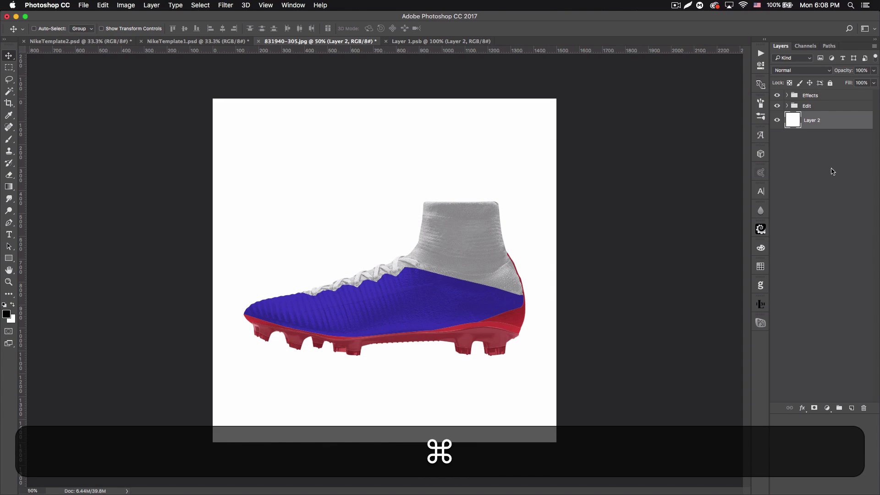
- Add an empty layer above the white background and choose a soft round brush
click(851, 407)
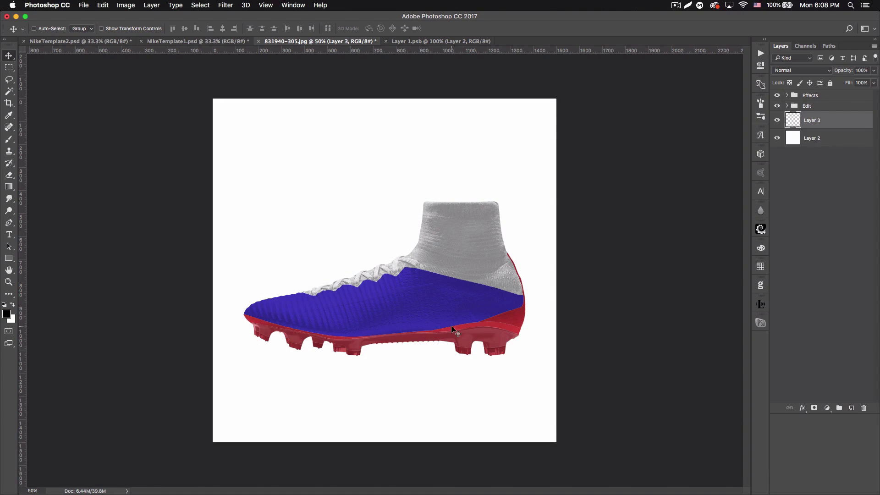
click(9, 138)
click(48, 28)
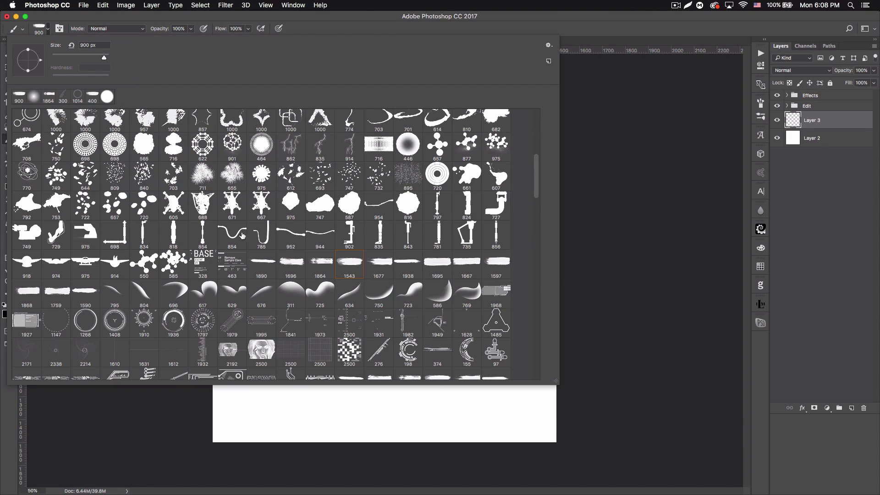
scroll(231, 207, up, 5)
click(82, 123)
click(84, 57)
click(568, 26)
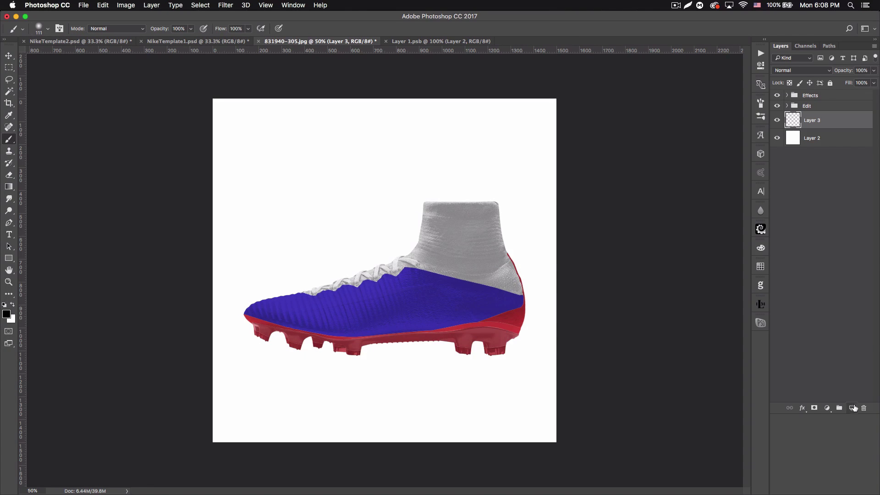
- Add another empty layer on top of that one and paint a single black dab below the shoe with an 80 px brush
click(853, 408)
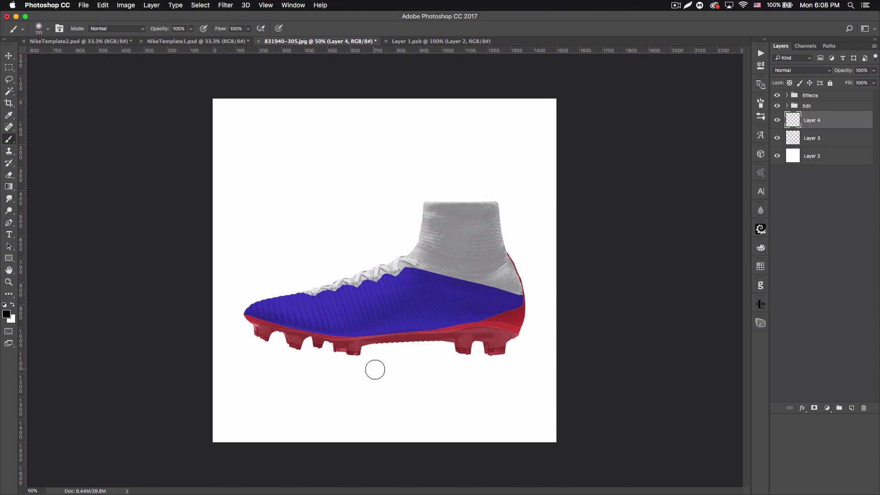
key(bracketleft)
key(bracketleft)
key(bracketleft)
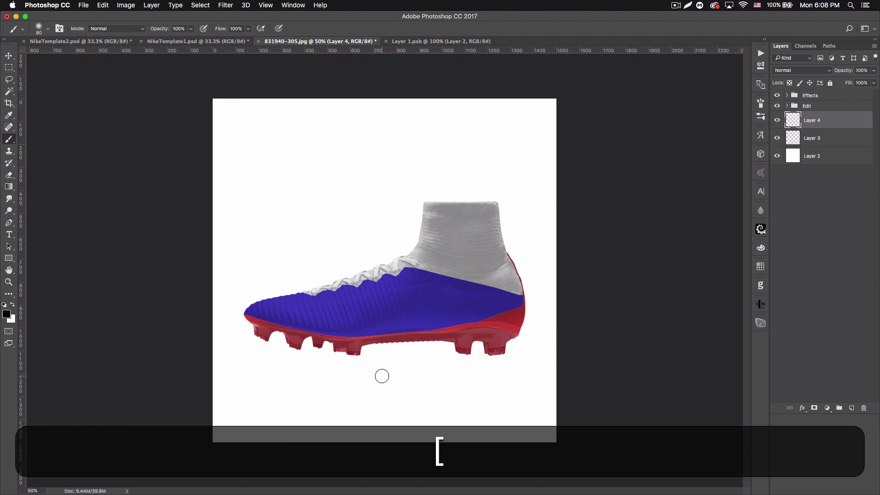
click(386, 379)
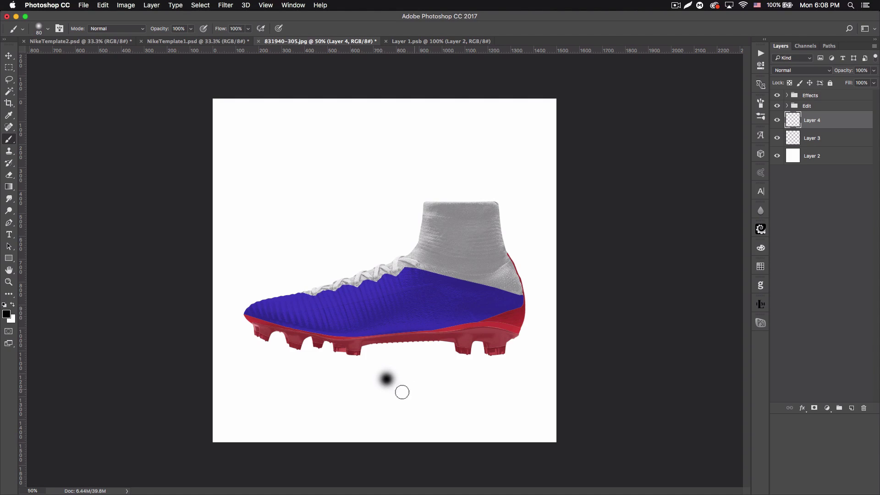
- Transform the black dab into a thin, wide shadow line spanning the canvas and position it just below the spikes
key(super+t)
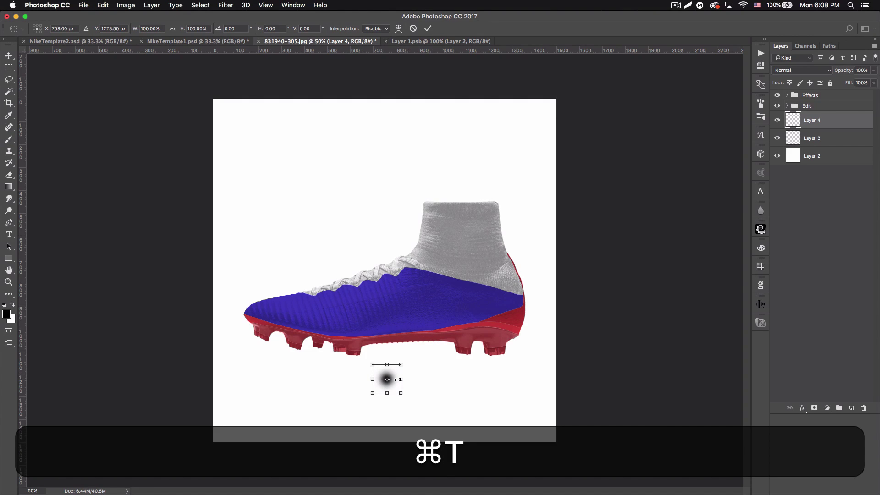
drag(401, 380, 560, 379)
drag(384, 390, 389, 377)
key(Return)
key(v)
drag(429, 375, 429, 367)
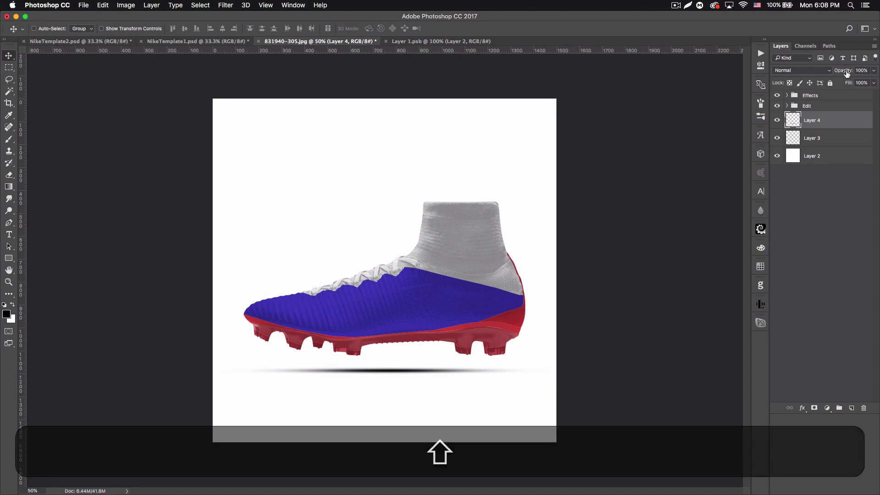
- Lower the shadow layer's opacity to 13% and move it slightly up together with the Effects and Edit groups
drag(843, 70, 807, 72)
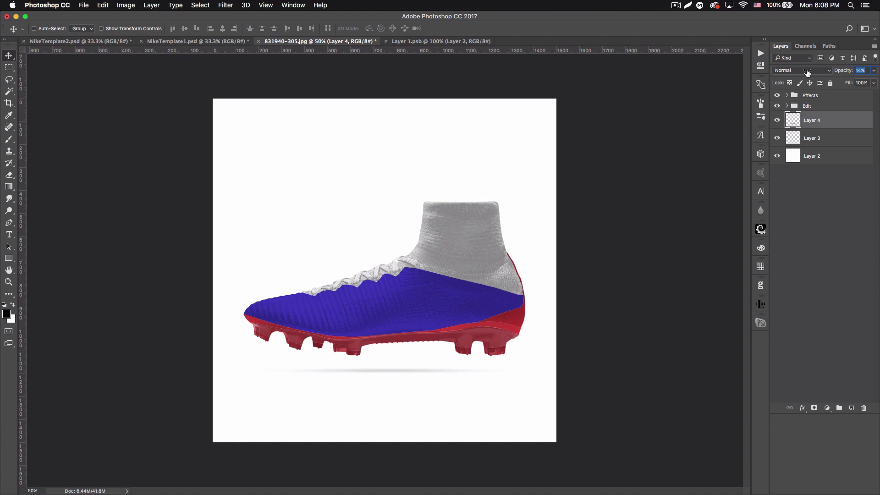
key(Return)
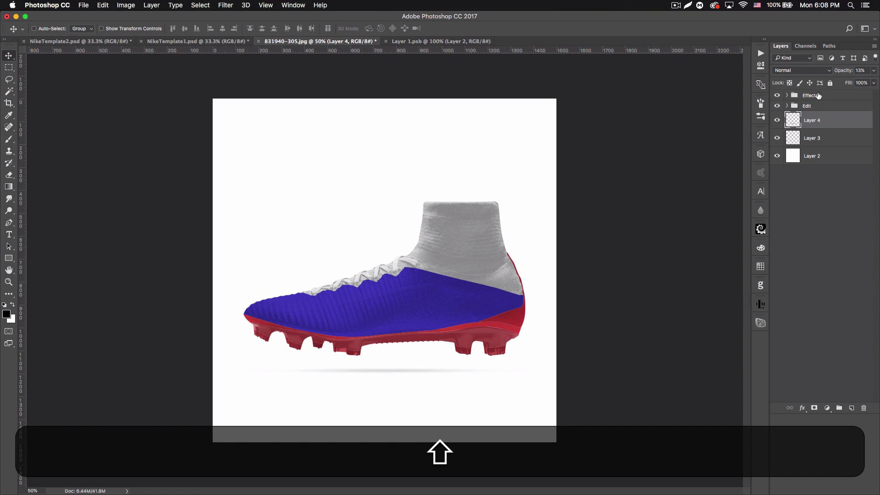
shift+click(835, 98)
drag(407, 324, 408, 306)
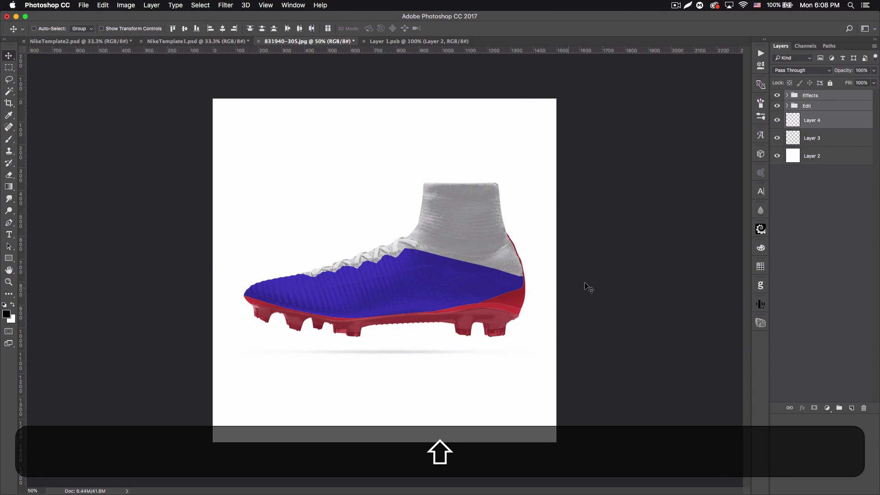
- Expand the Edit group and toggle the visibility of the blue design on Layer 1, leaving it hidden
click(787, 106)
click(795, 196)
click(776, 191)
click(776, 191)
click(776, 192)
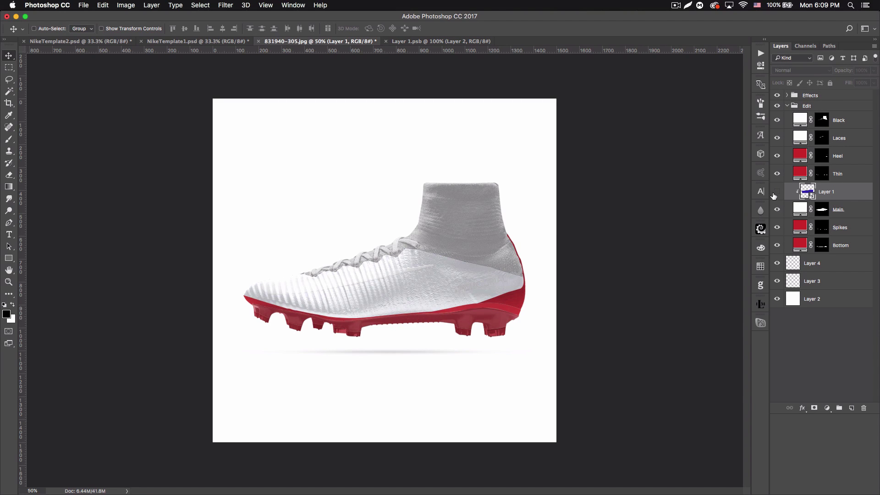